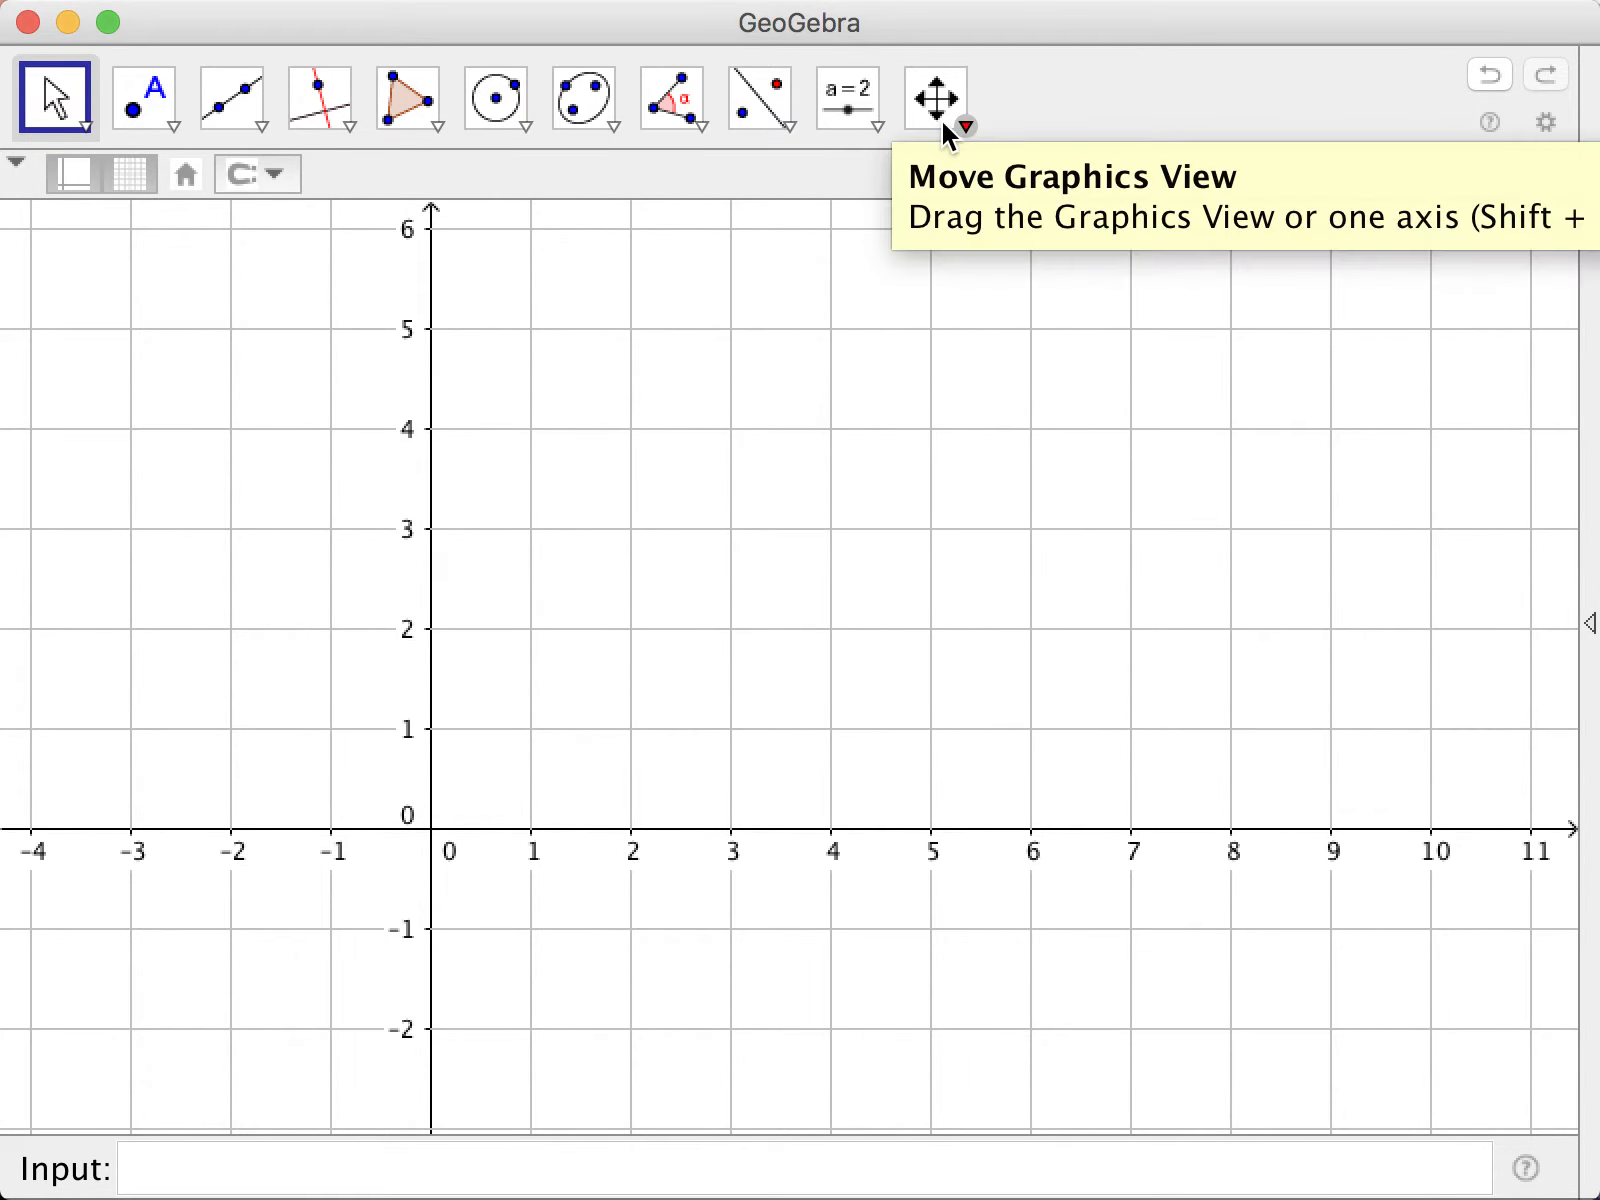
Create point P at (1, 2) and show its label.
click(940, 128)
drag(764, 567, 1090, 434)
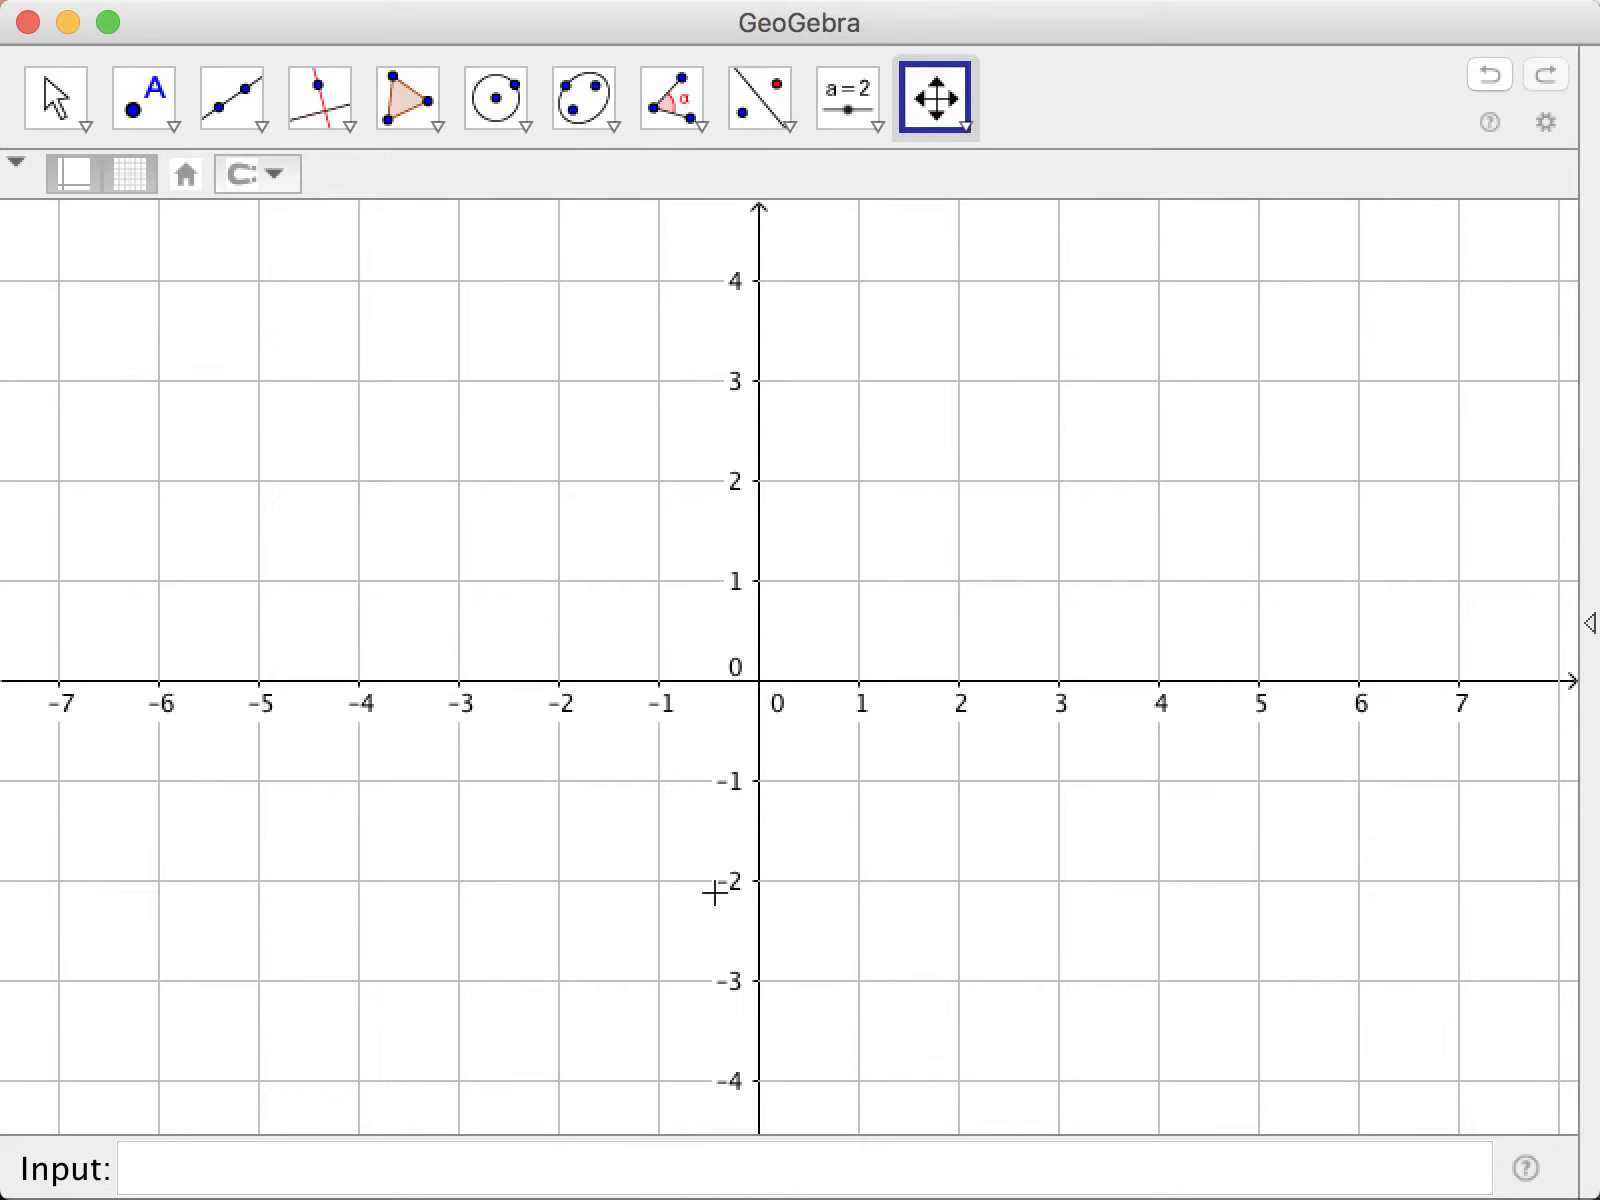
click(481, 1168)
text(P )
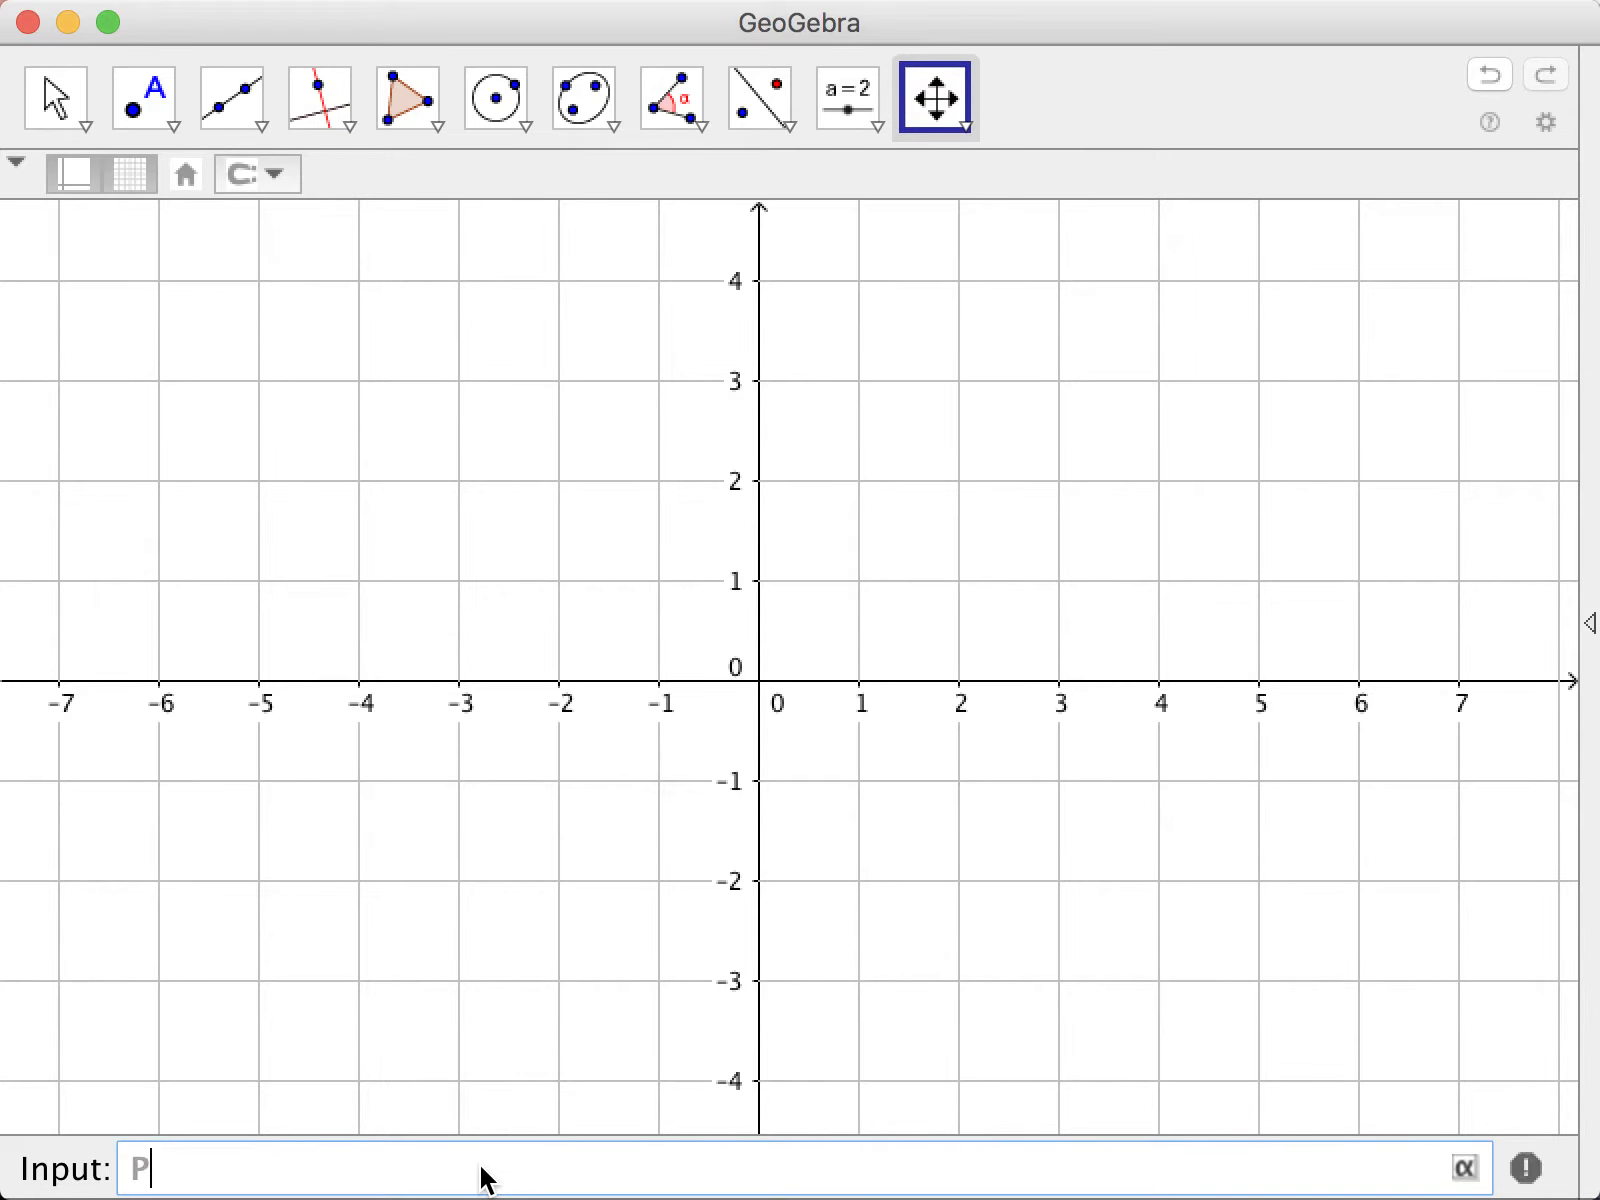
text(= ()
text(2,)
key(BackSpace)
key(BackSpace)
text(1, 2)
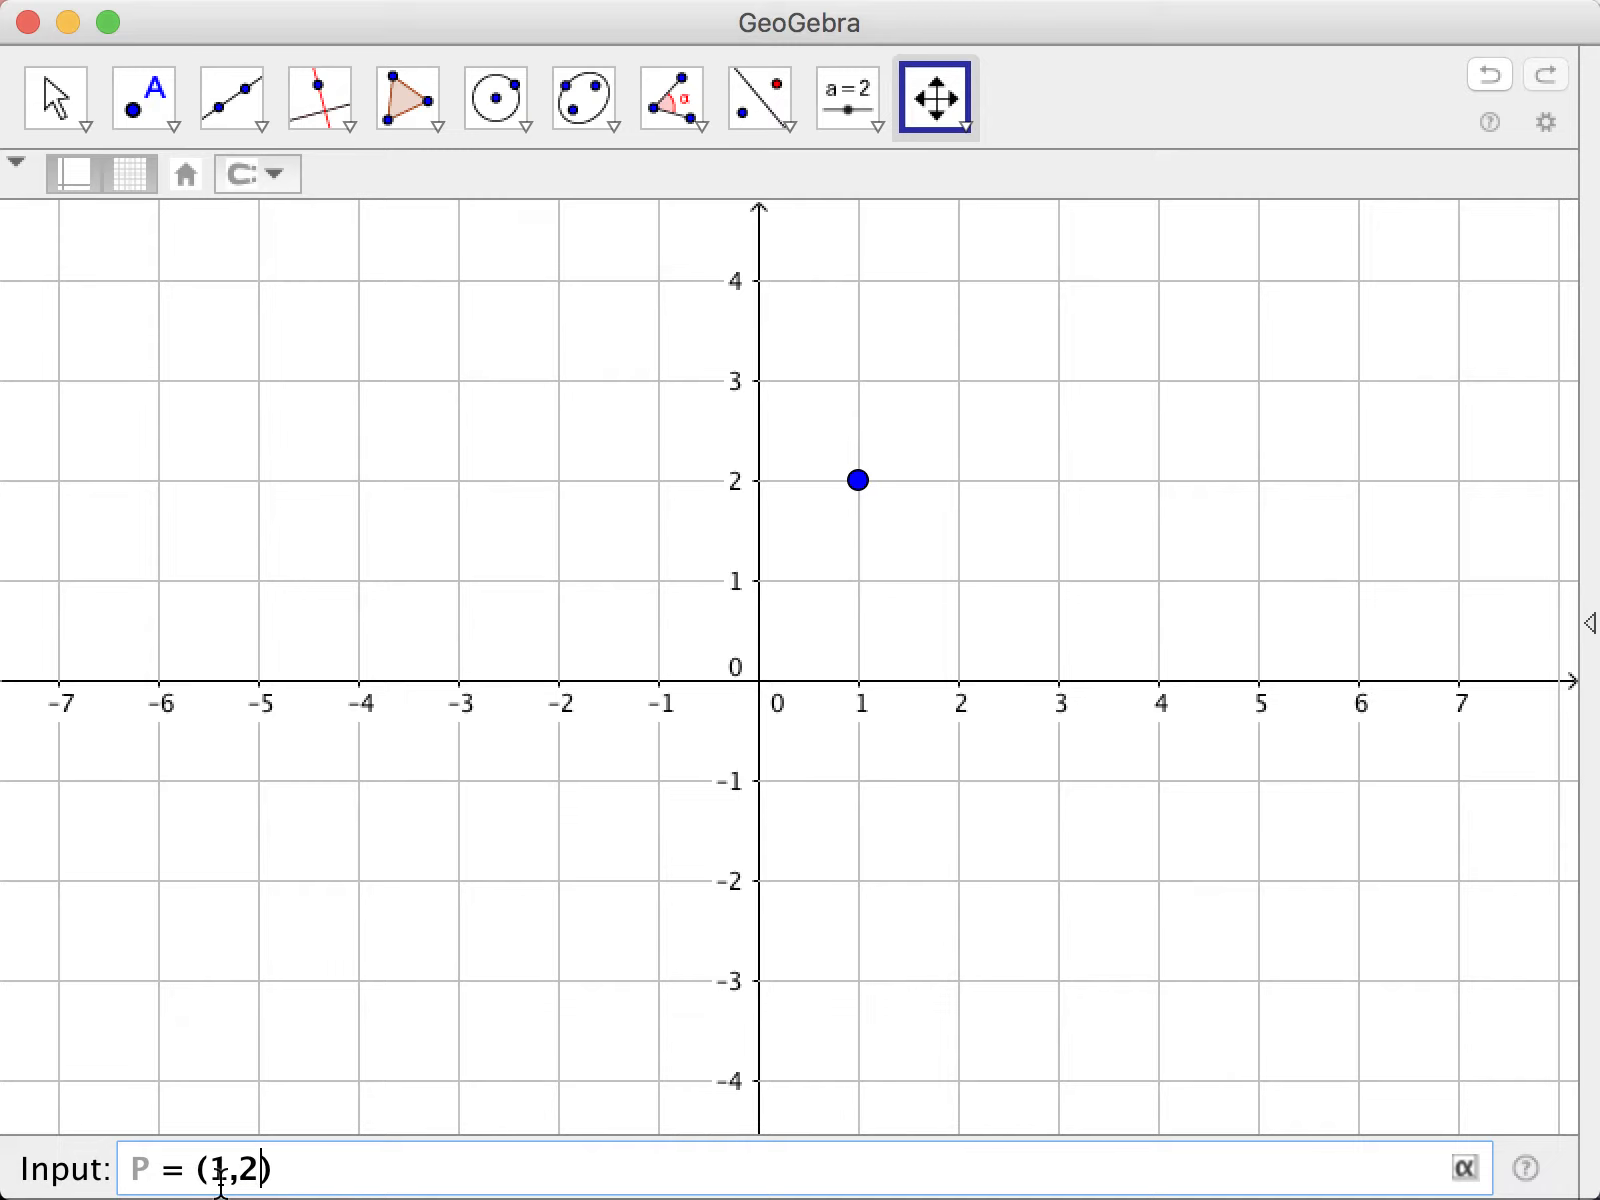
click(299, 1166)
key(Return)
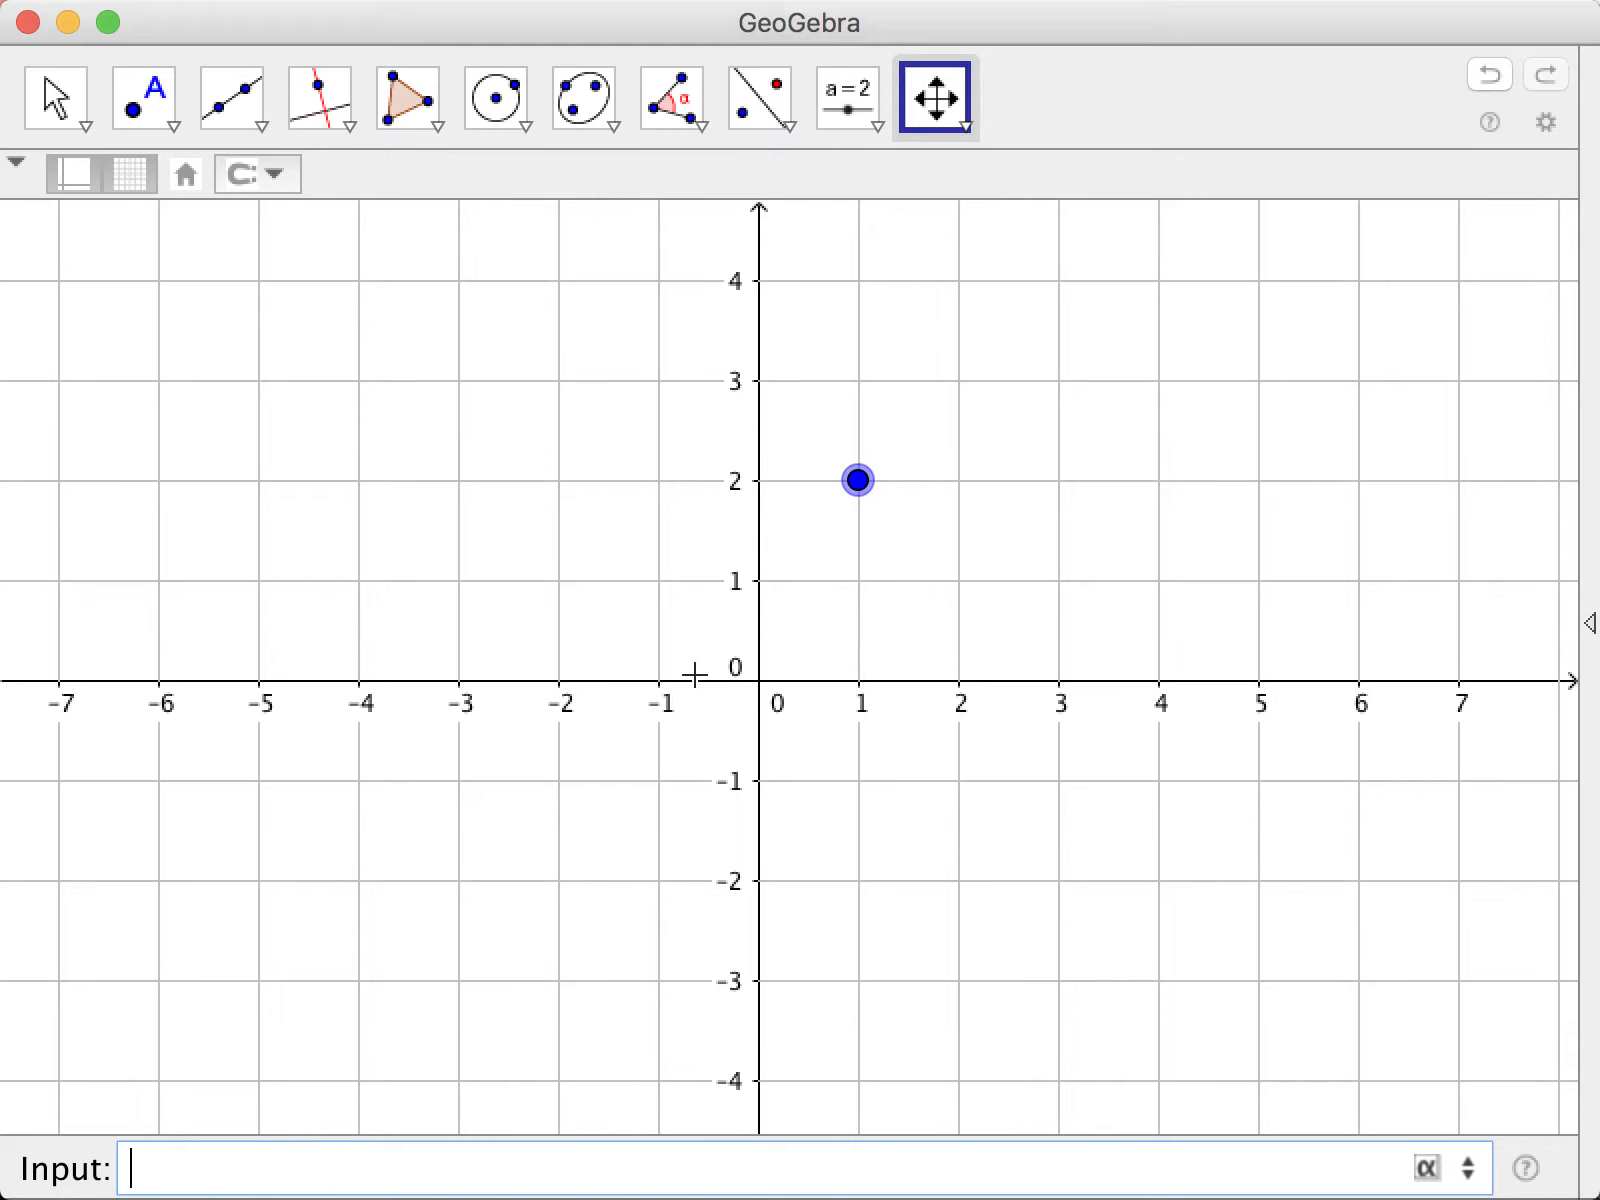
right_click(860, 488)
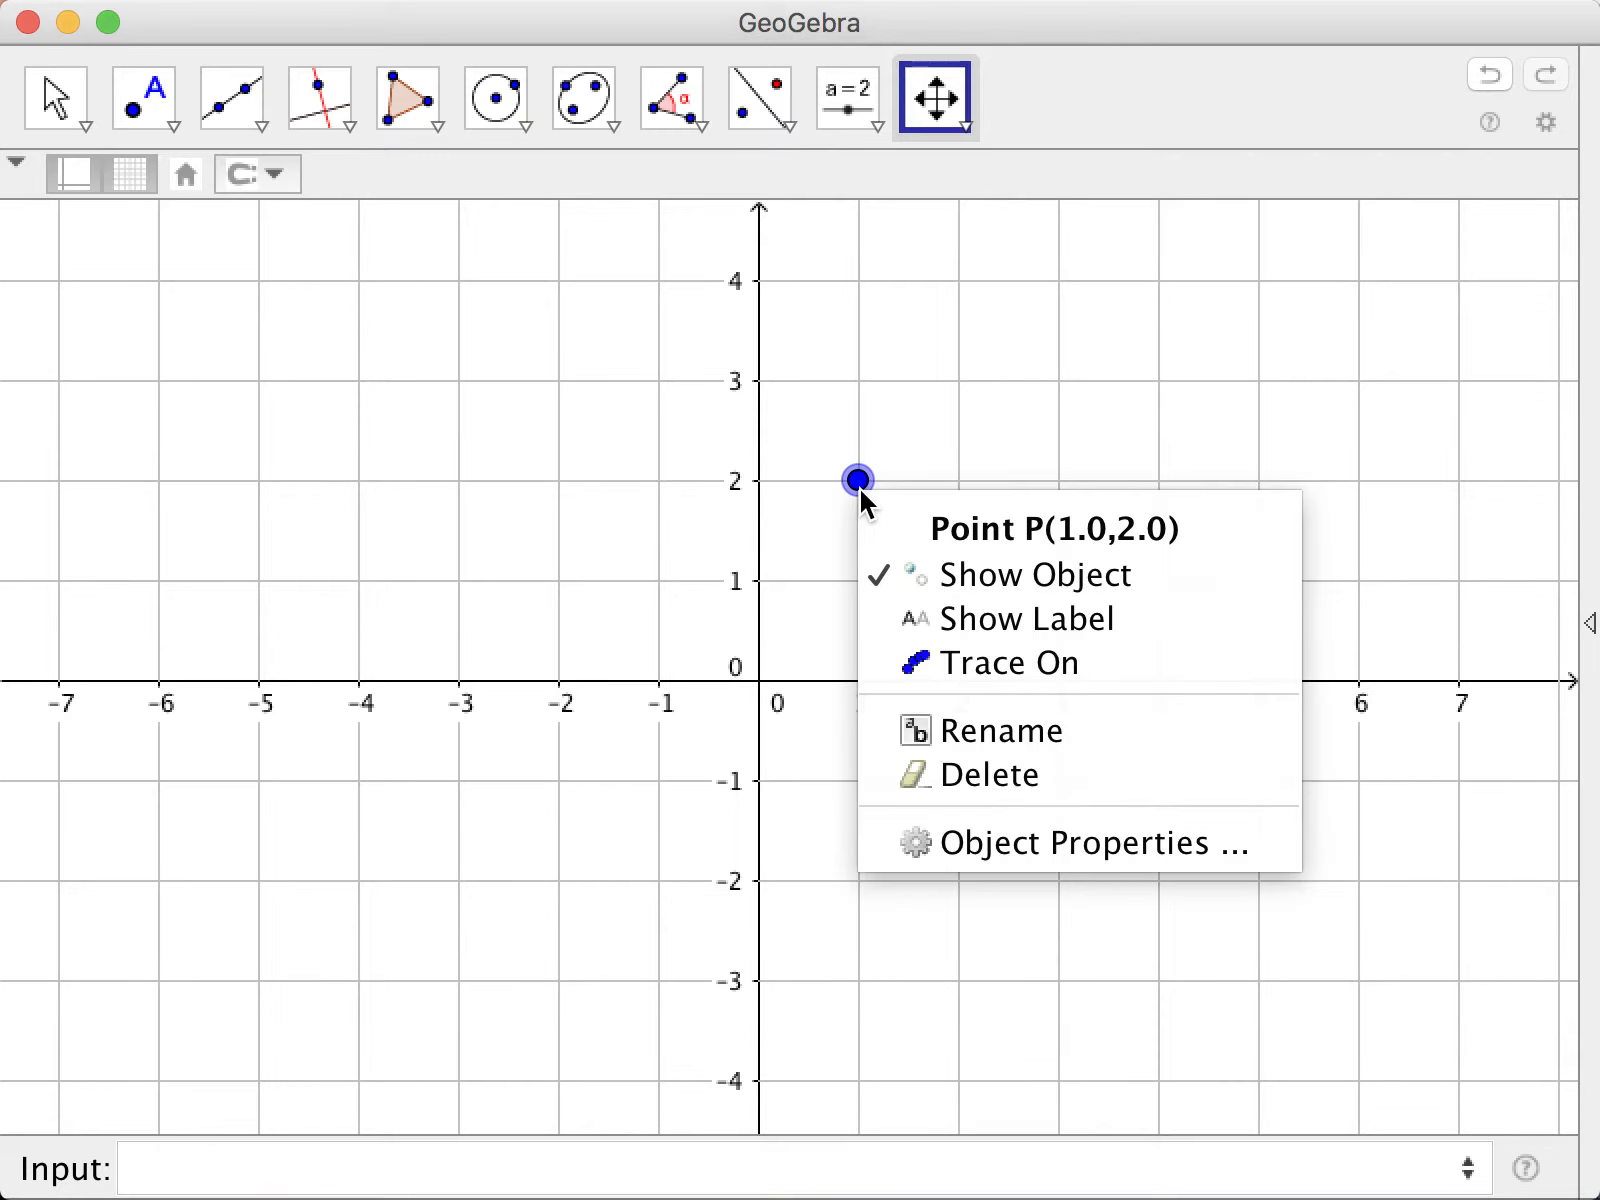
click(1030, 630)
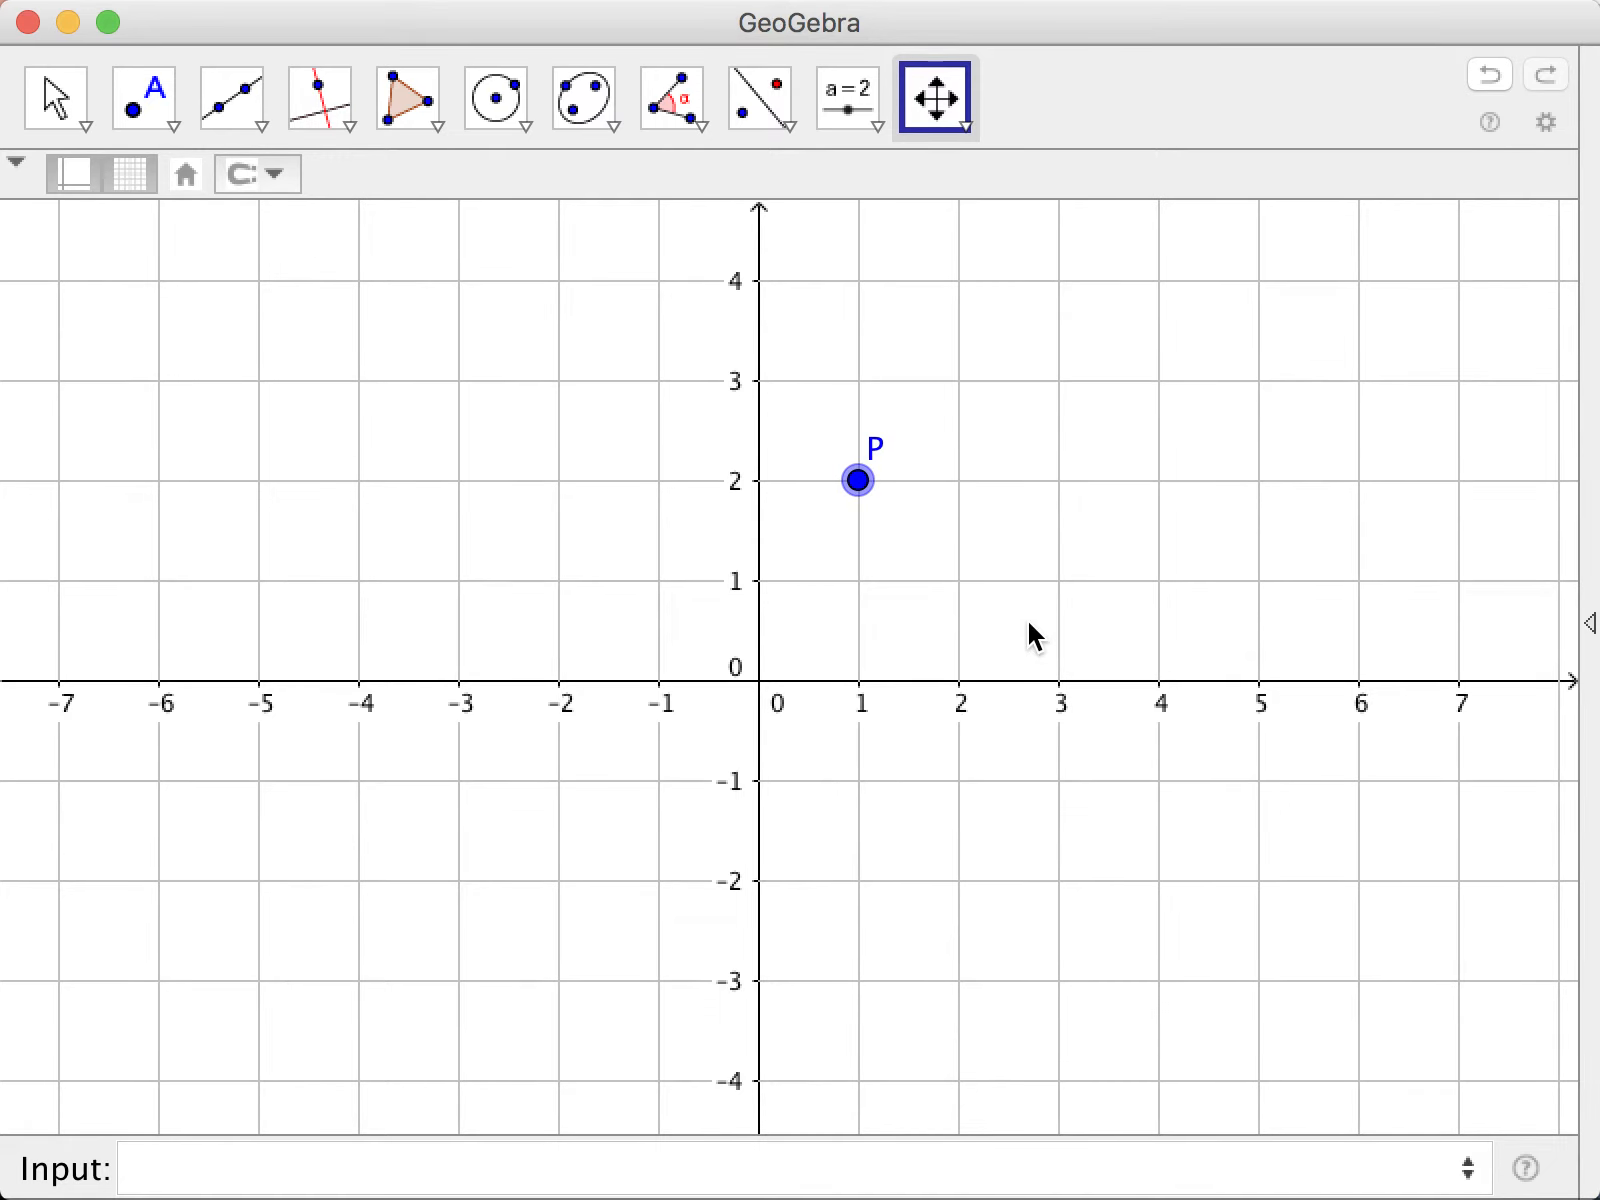
Create point Q with coordinates (4, 3).
click(425, 1160)
text(Q = )
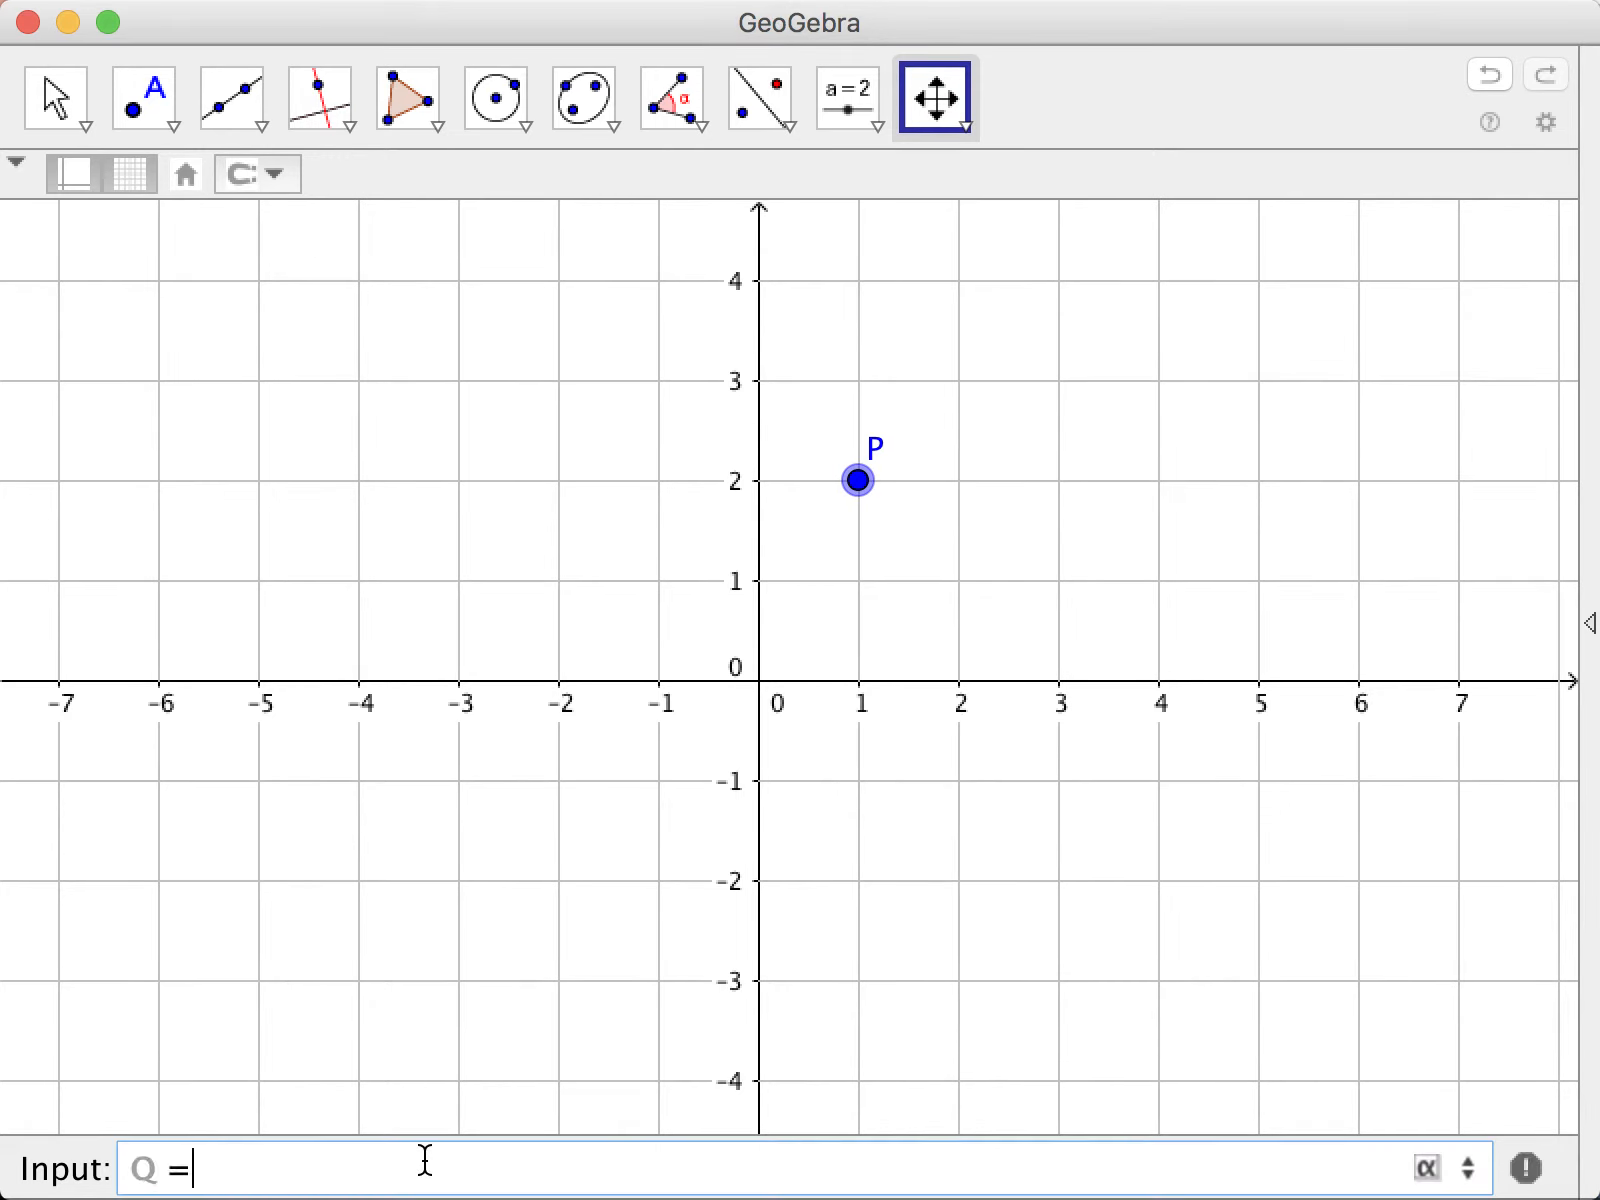
text(()
text(()
key(BackSpace)
key(shift+Right)
key(shift+Right)
key(BackSpace)
text())
key(Left)
text(4,3)
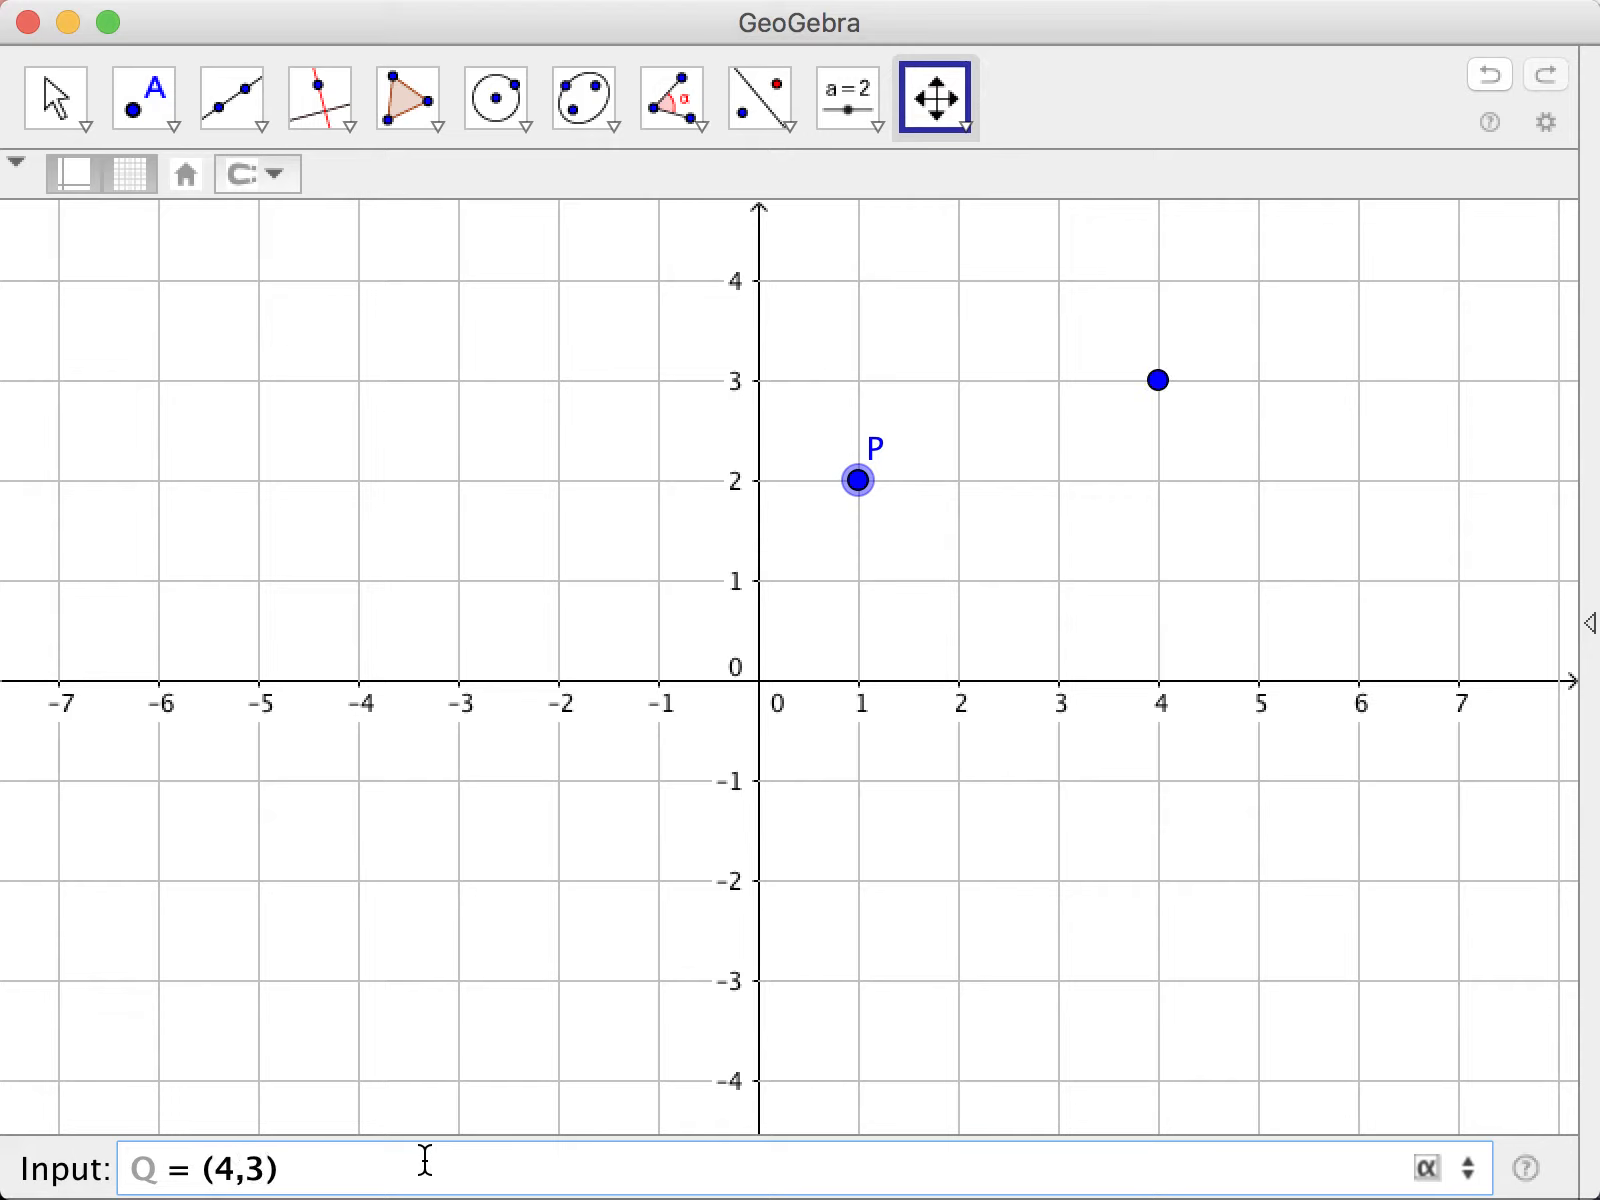
key(Return)
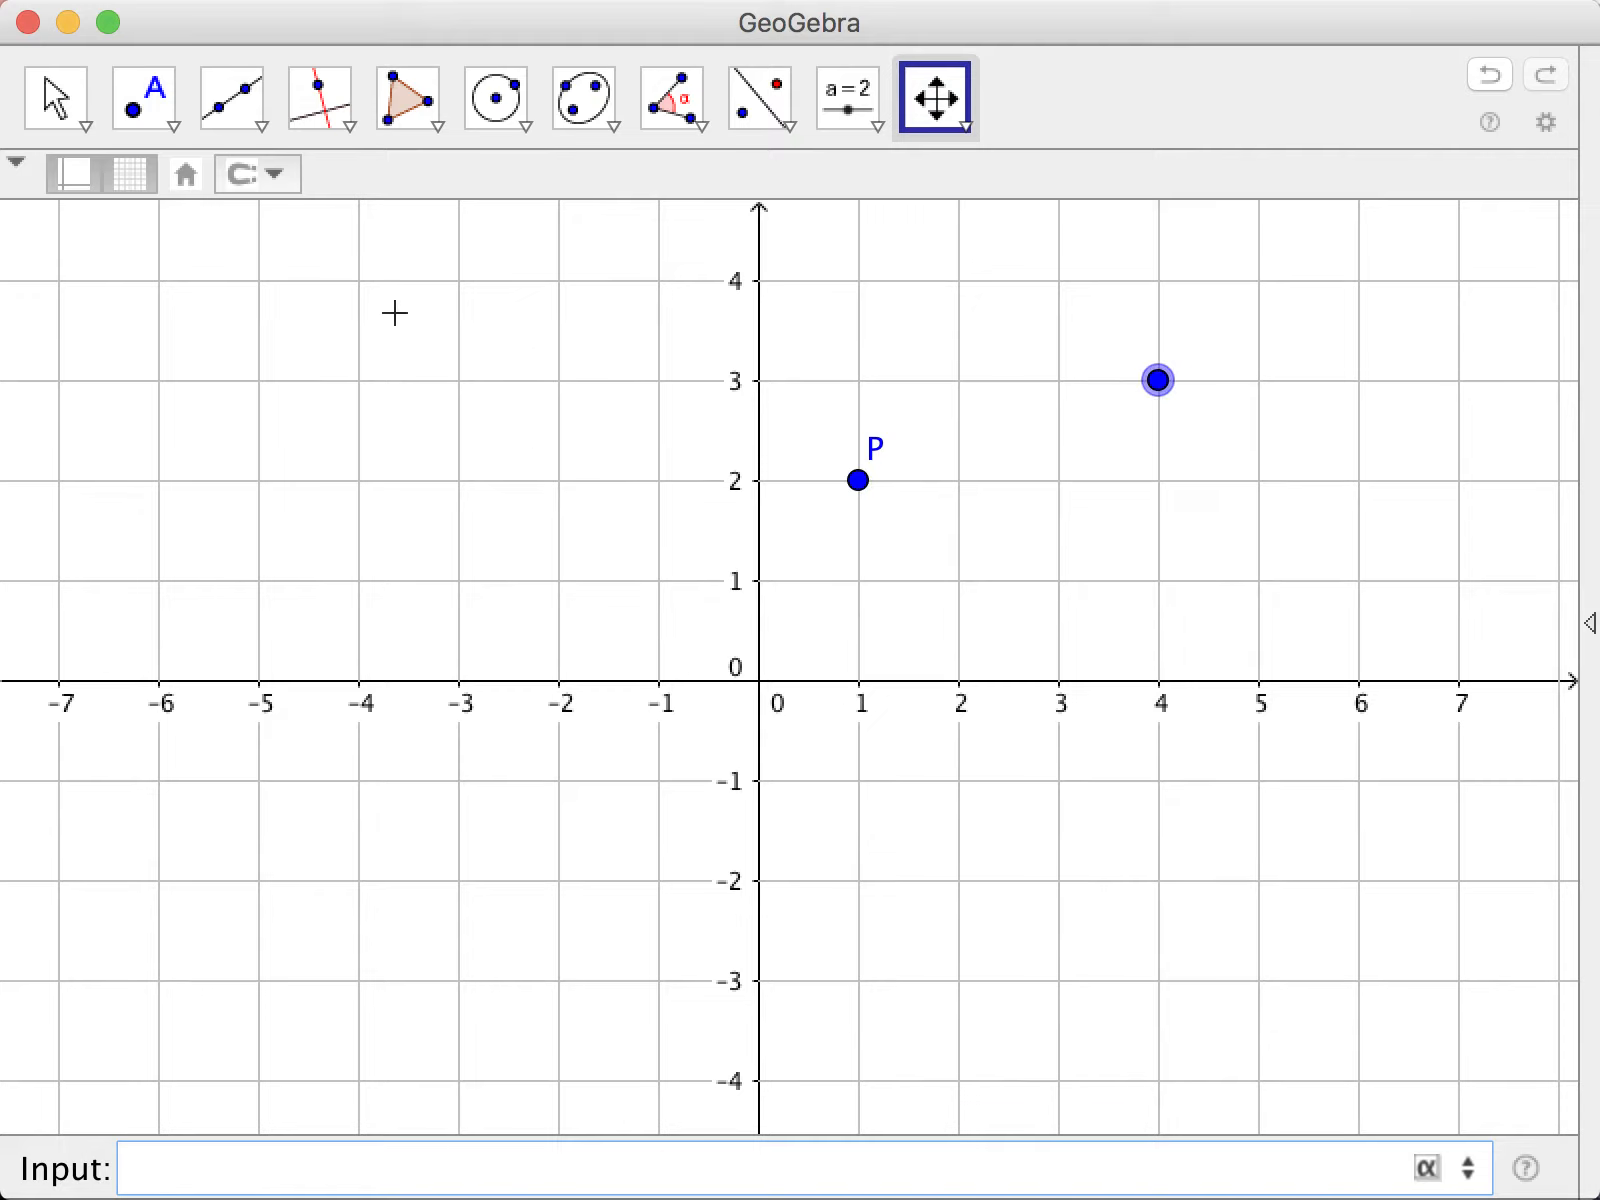
Place a point on the grid at (5, -1) and show the label of point Q.
click(136, 112)
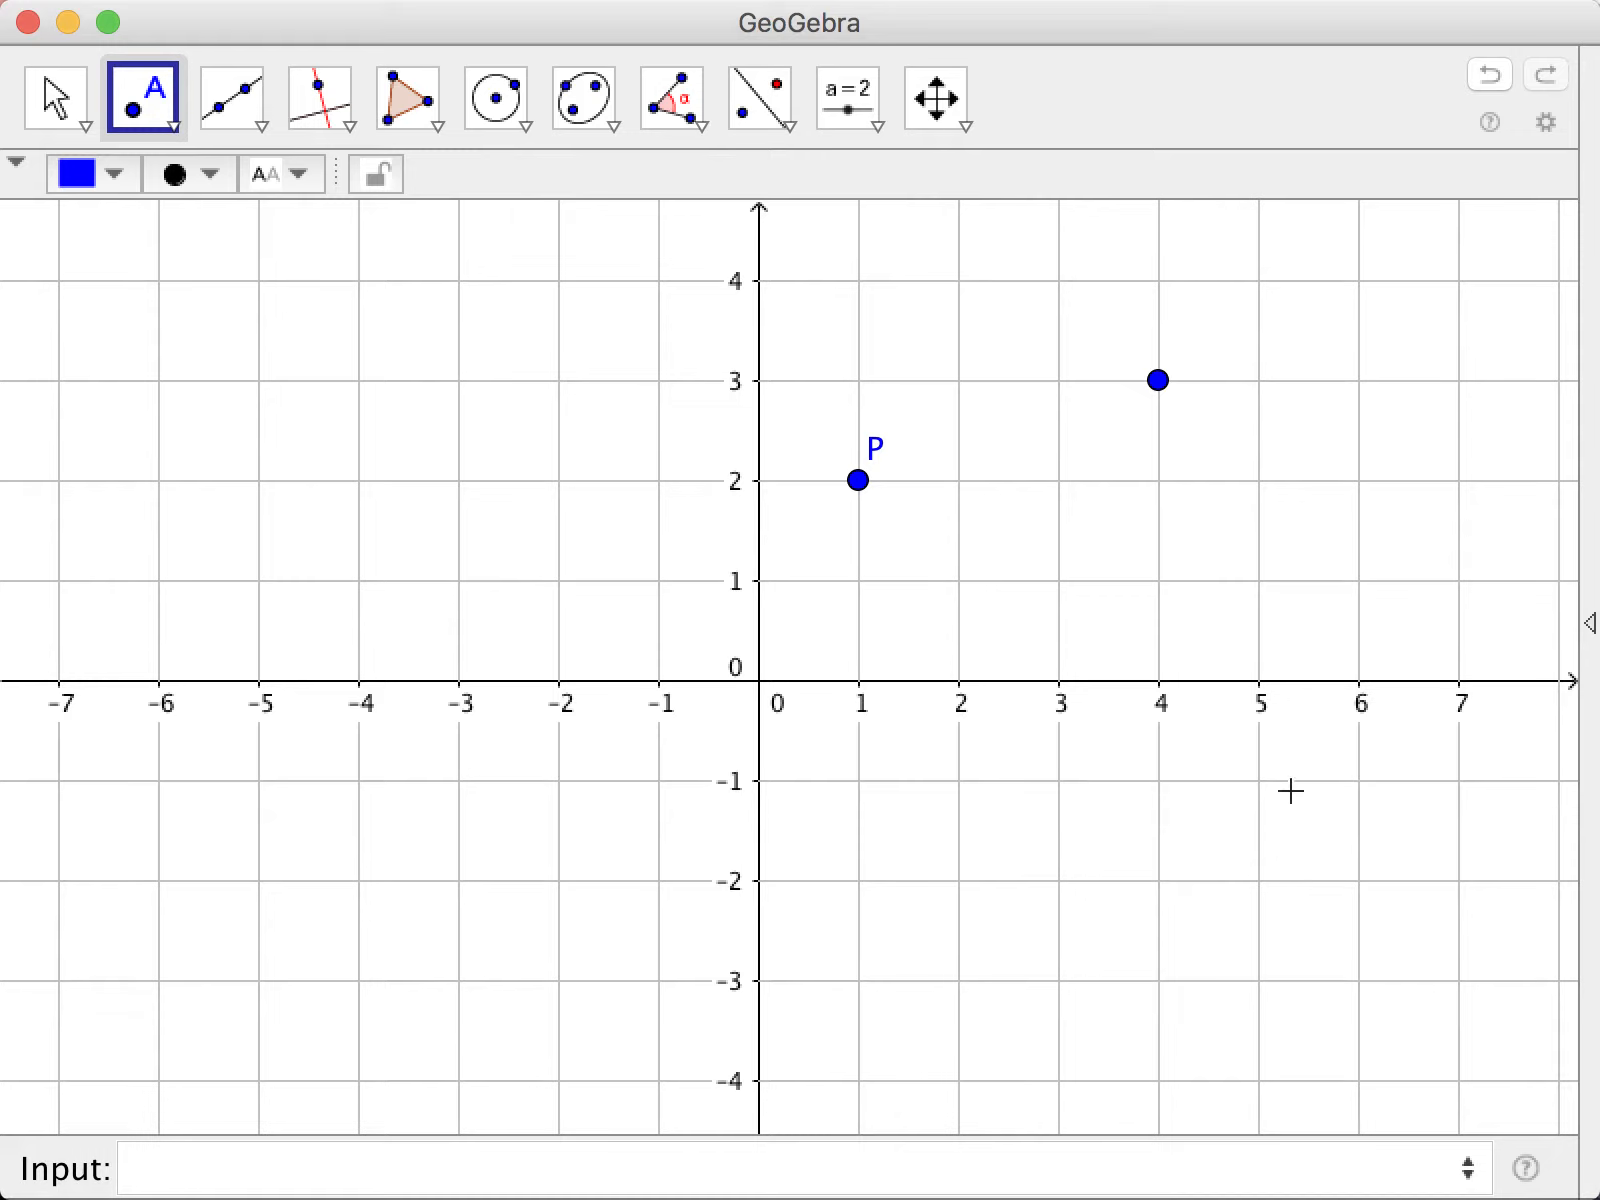
click(1258, 780)
right_click(1160, 384)
click(1275, 506)
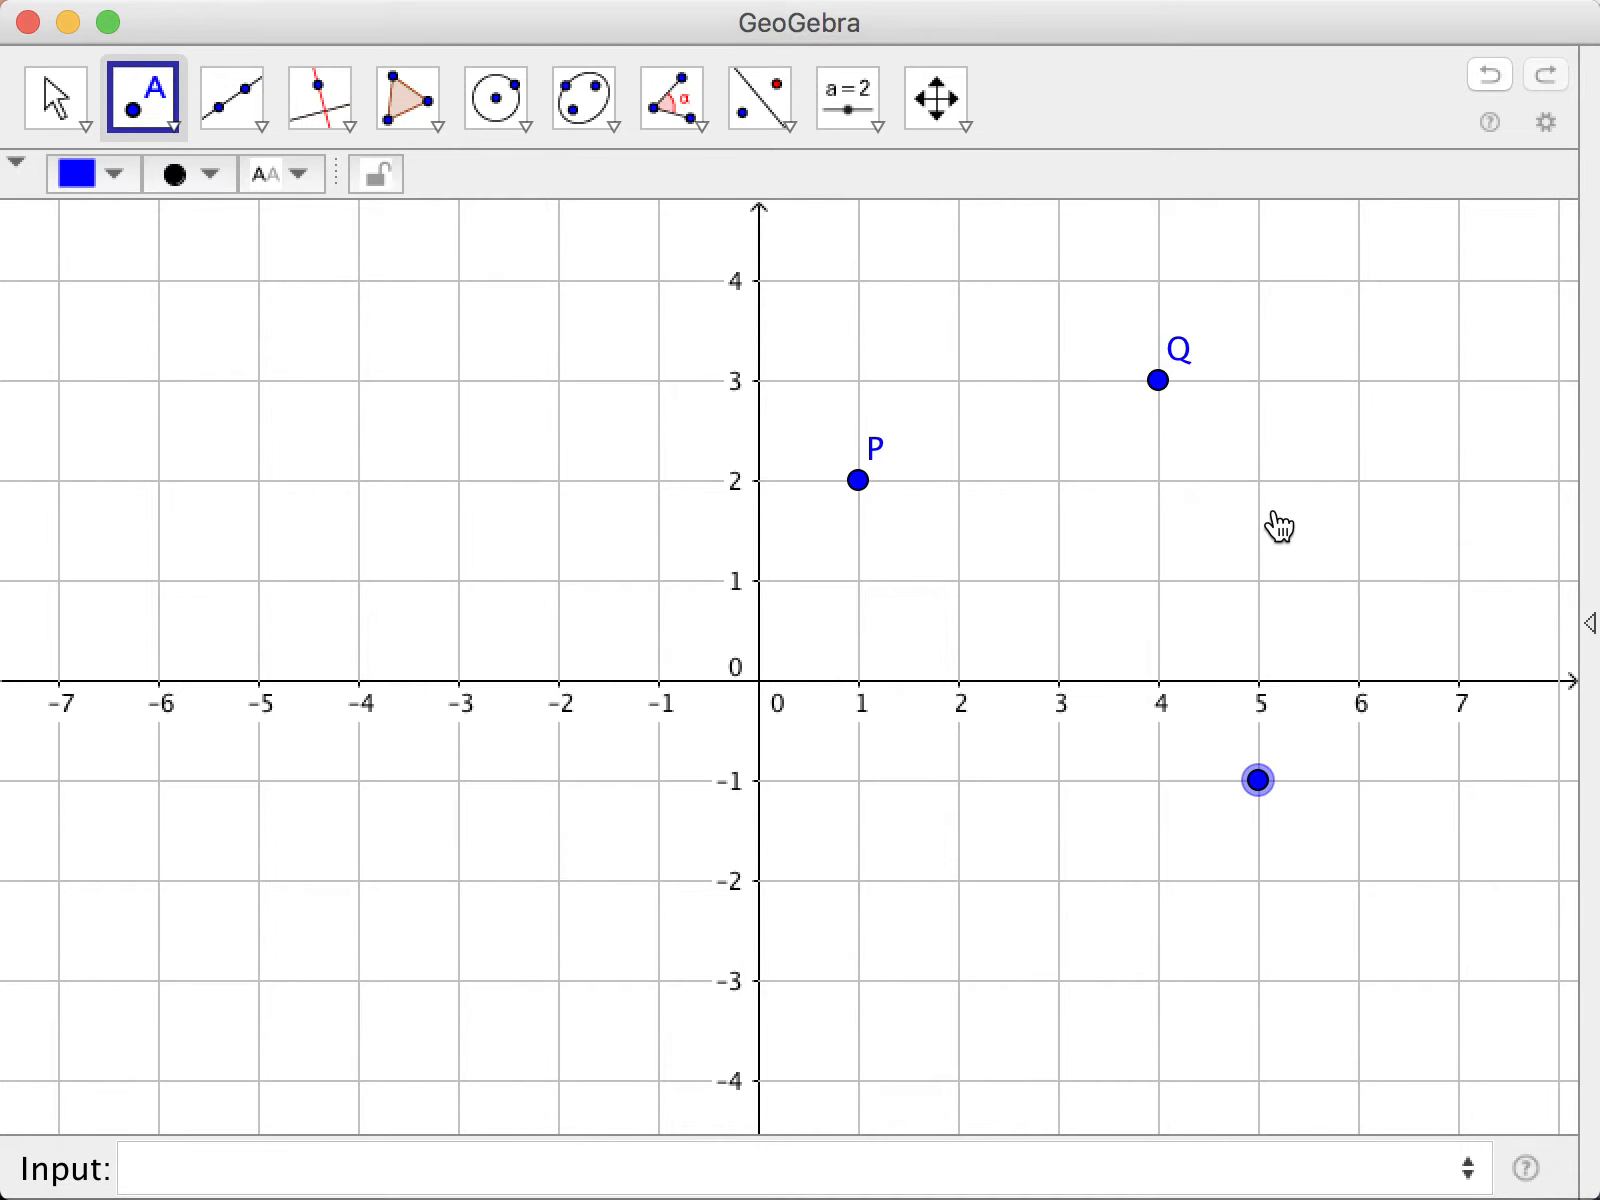
Show the label of the point at (5, -1) and move the label directly beside the point.
right_click(1260, 785)
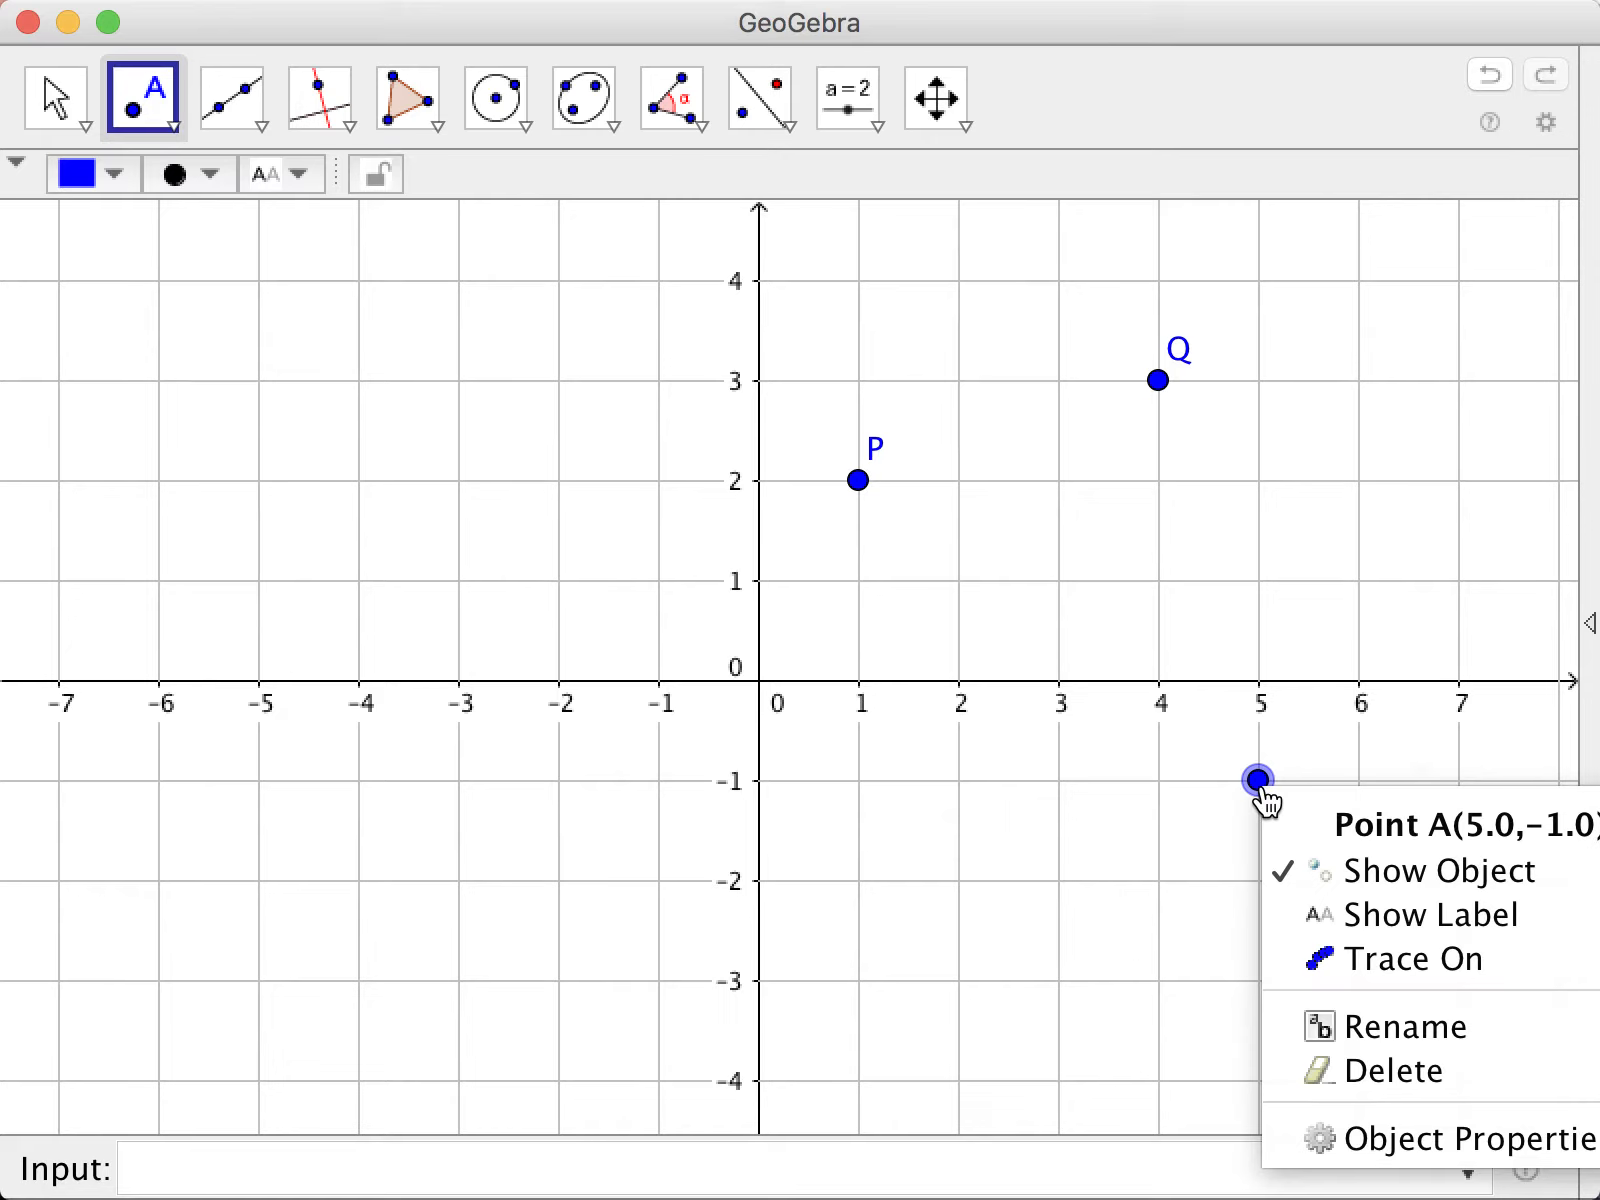
click(1336, 912)
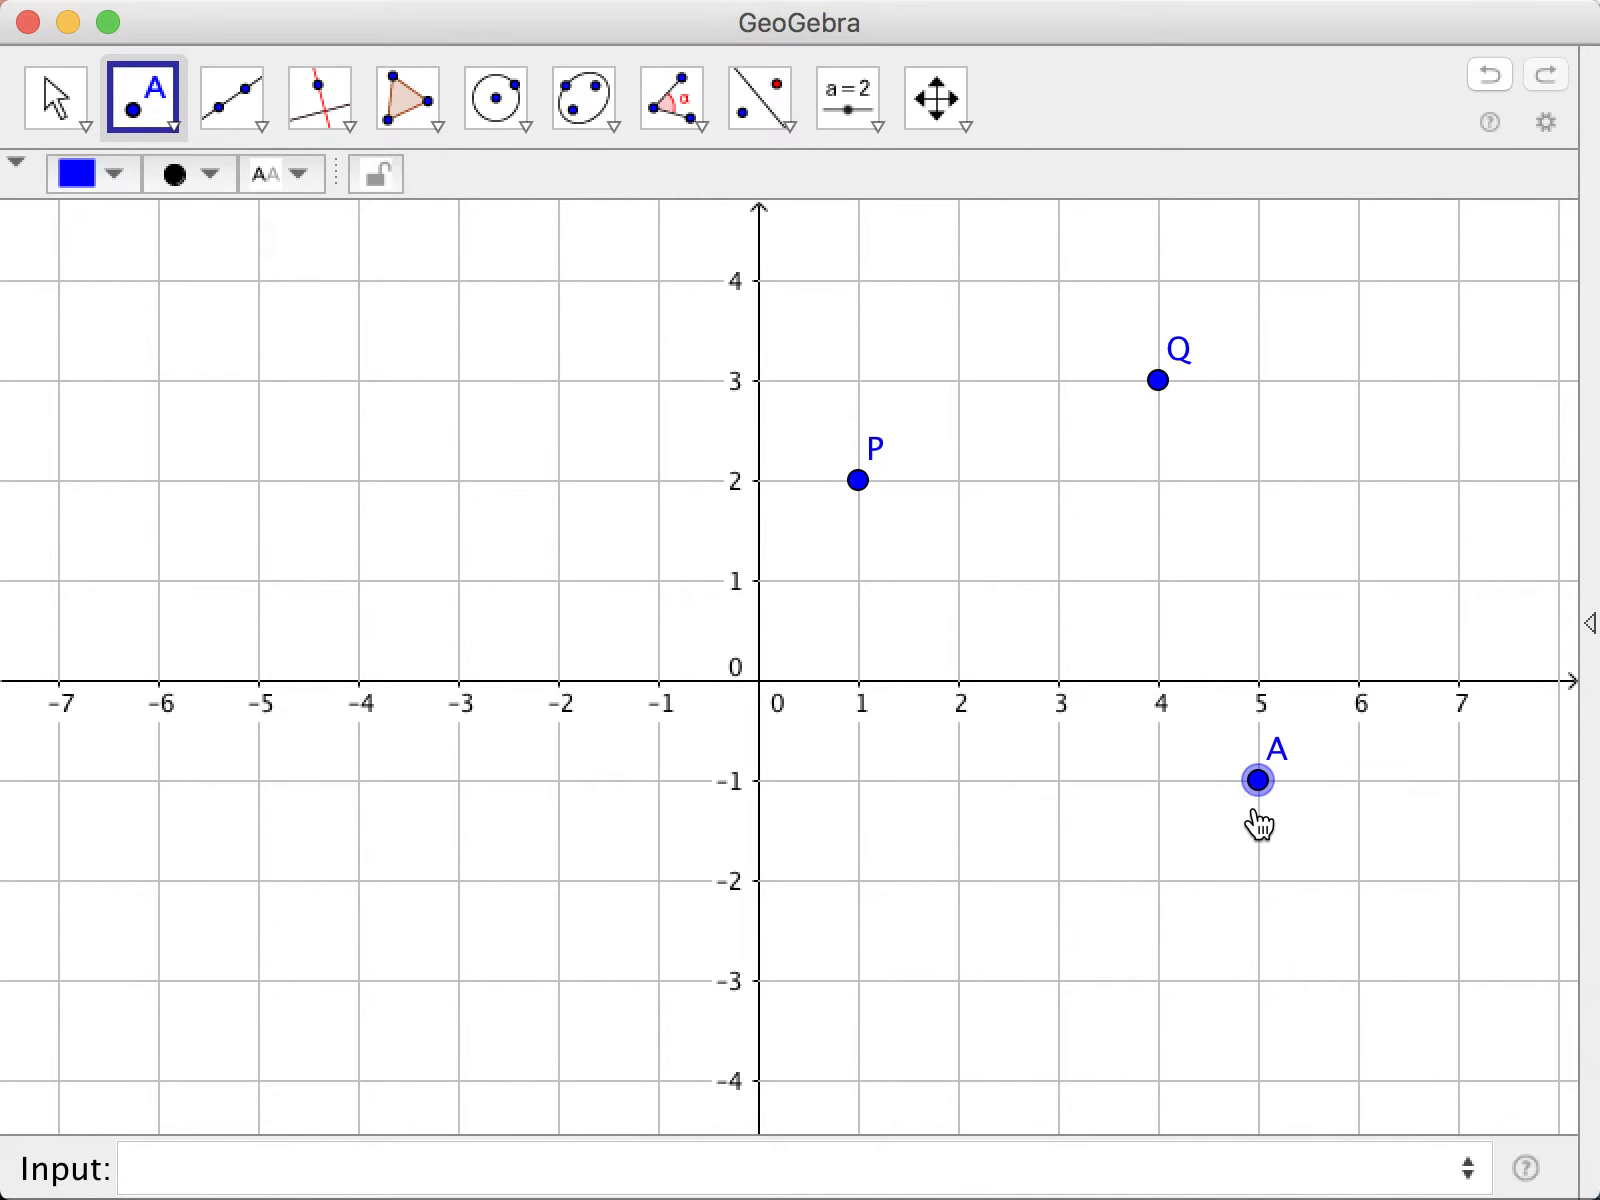
drag(1278, 757, 1300, 795)
Rename the point at (5, -1) to R.
right_click(1260, 784)
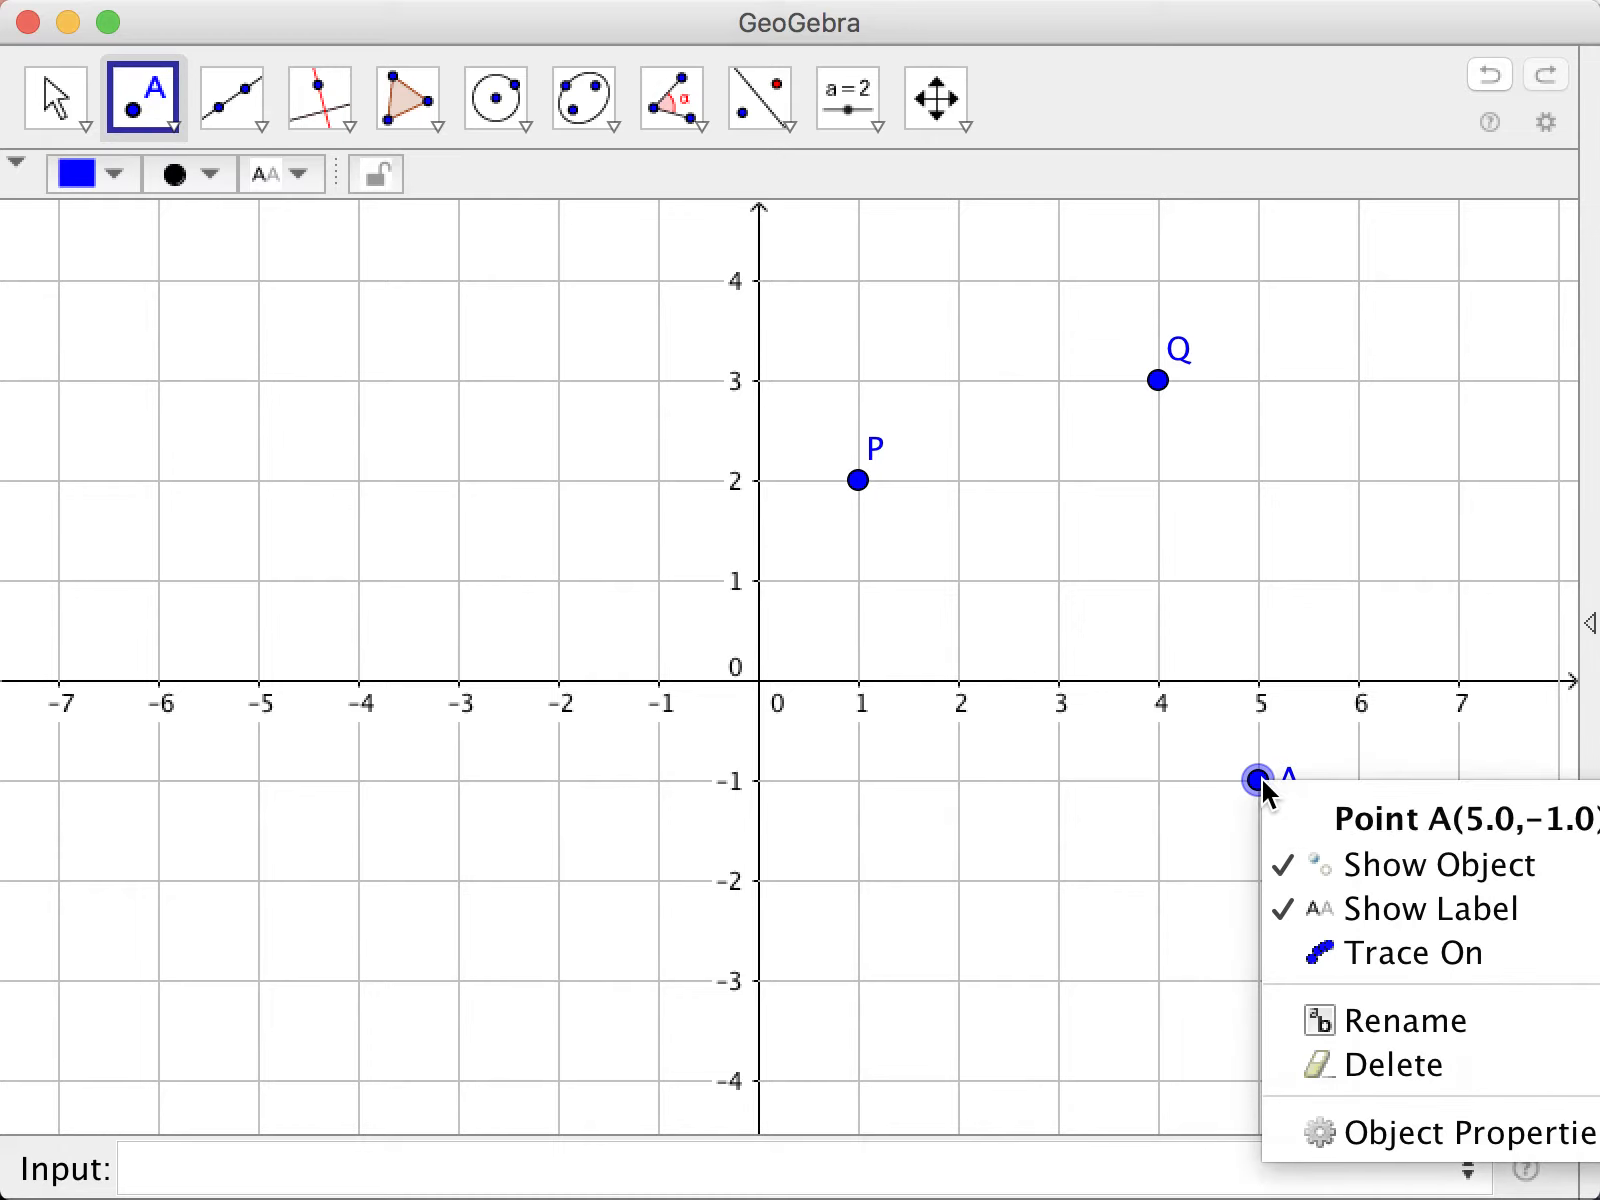
click(1358, 1018)
text(T)
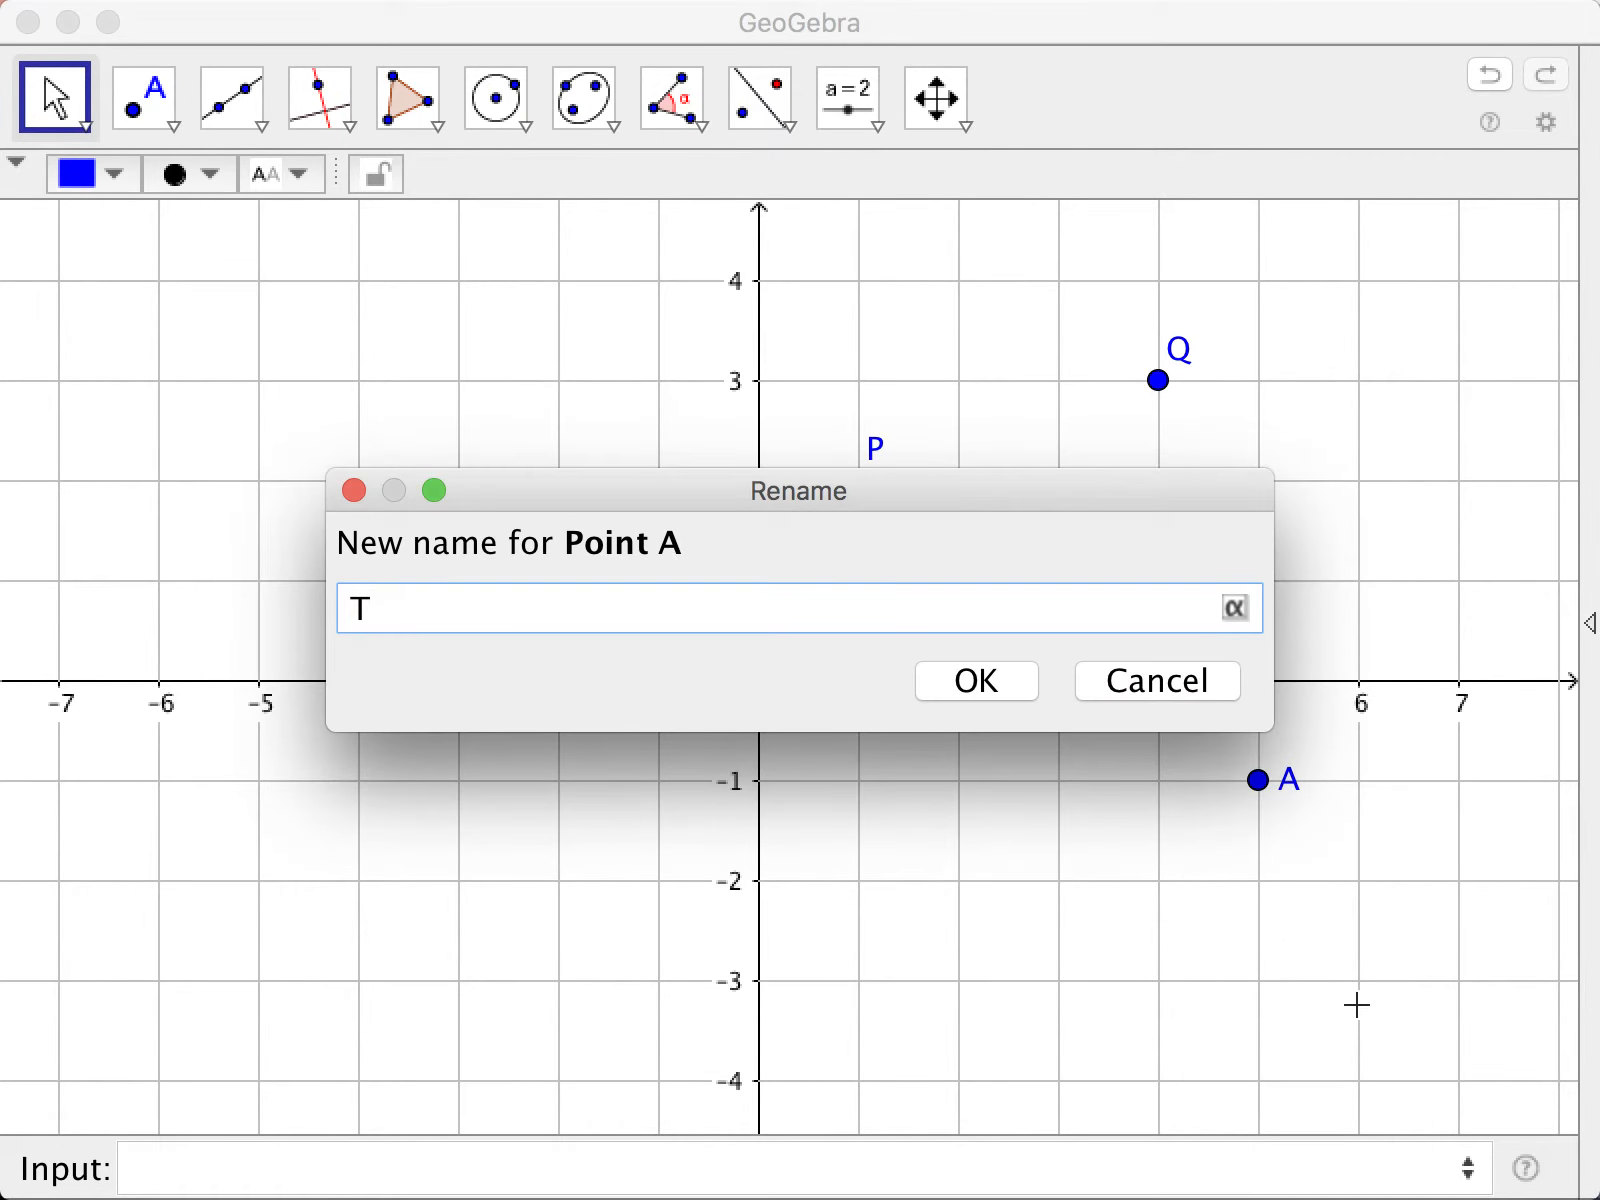
key(BackSpace)
text(R)
click(956, 686)
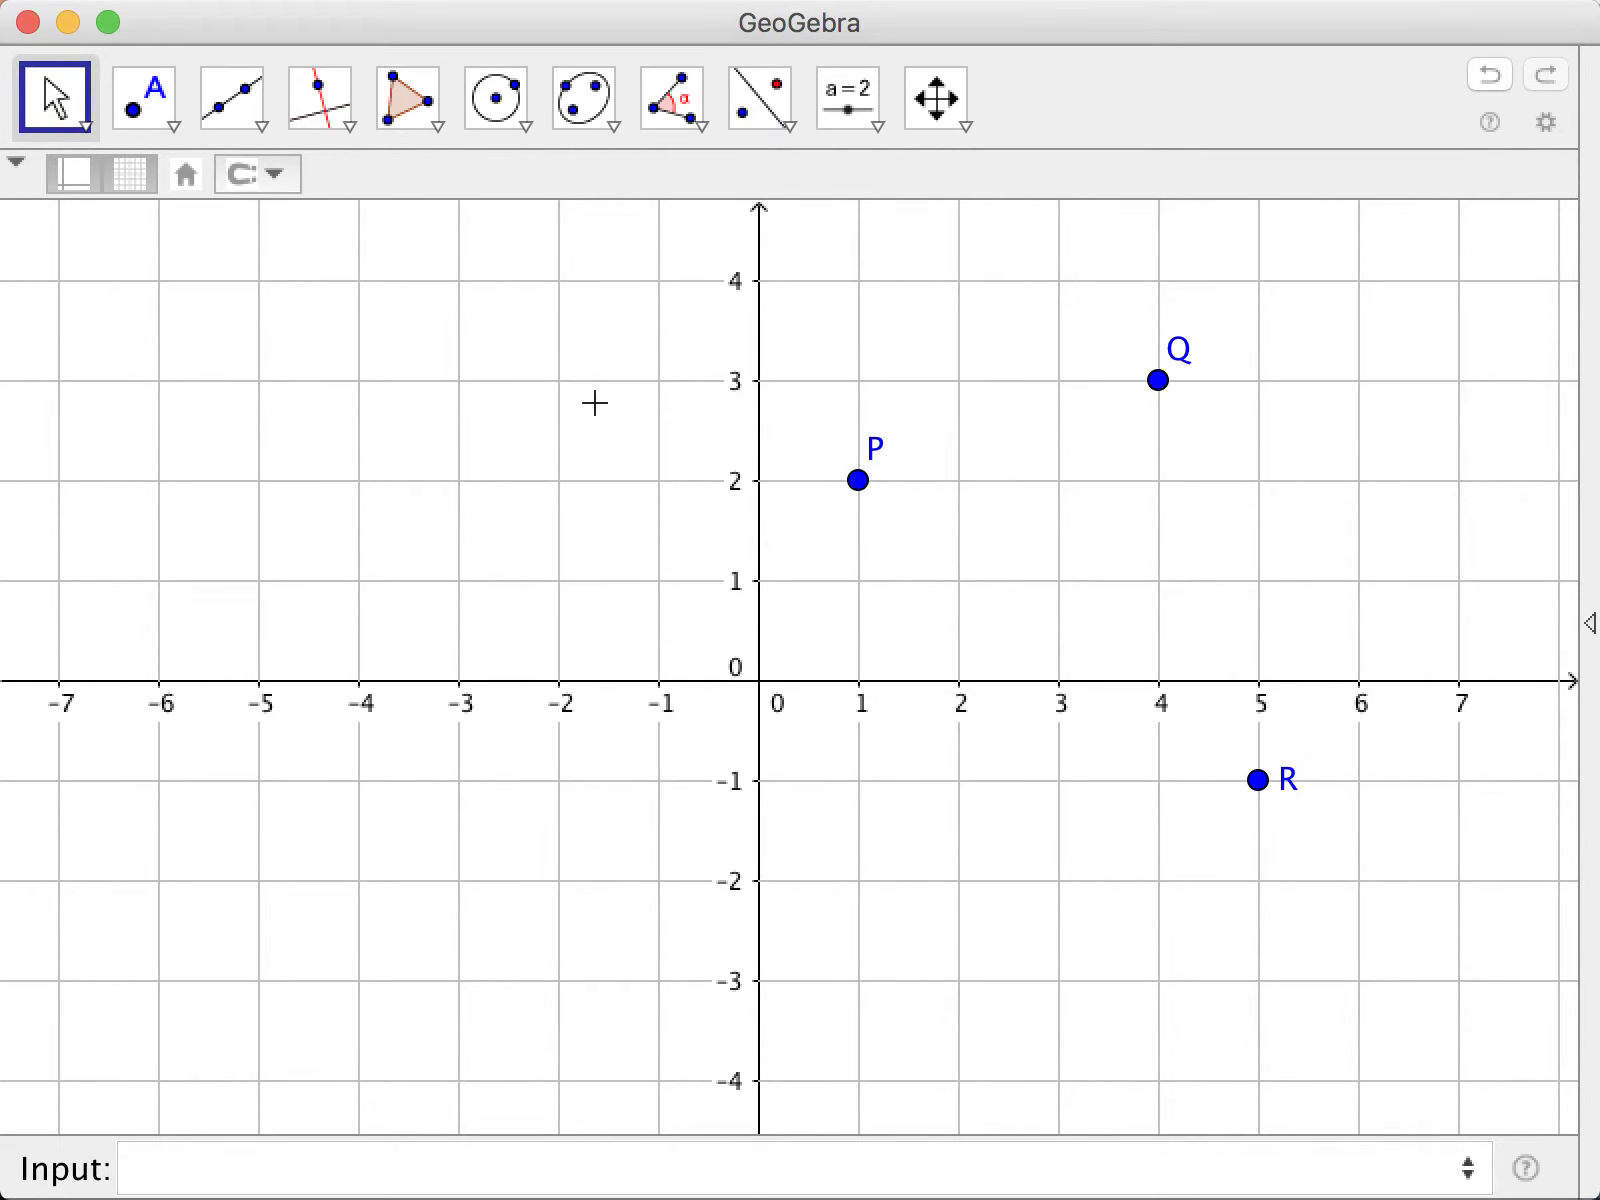
Draw a triangle through points P, Q and R with the Polygon tool.
click(405, 105)
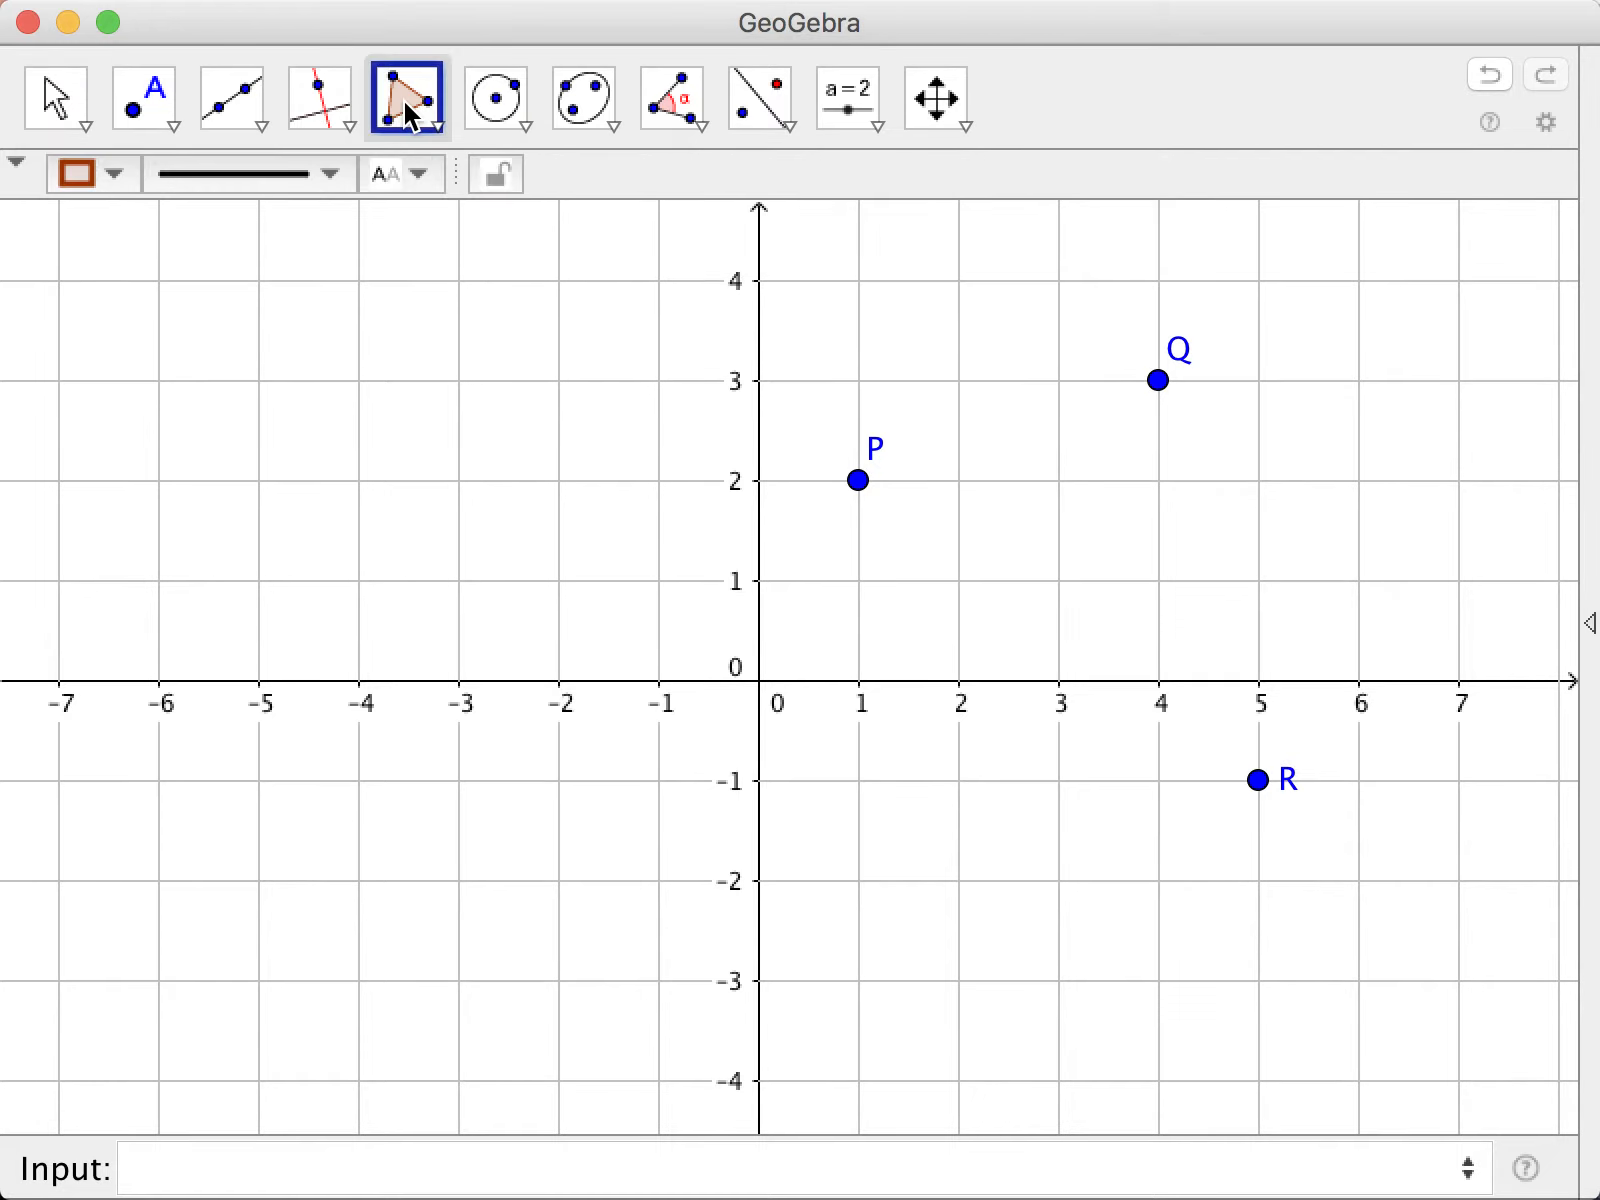
click(408, 112)
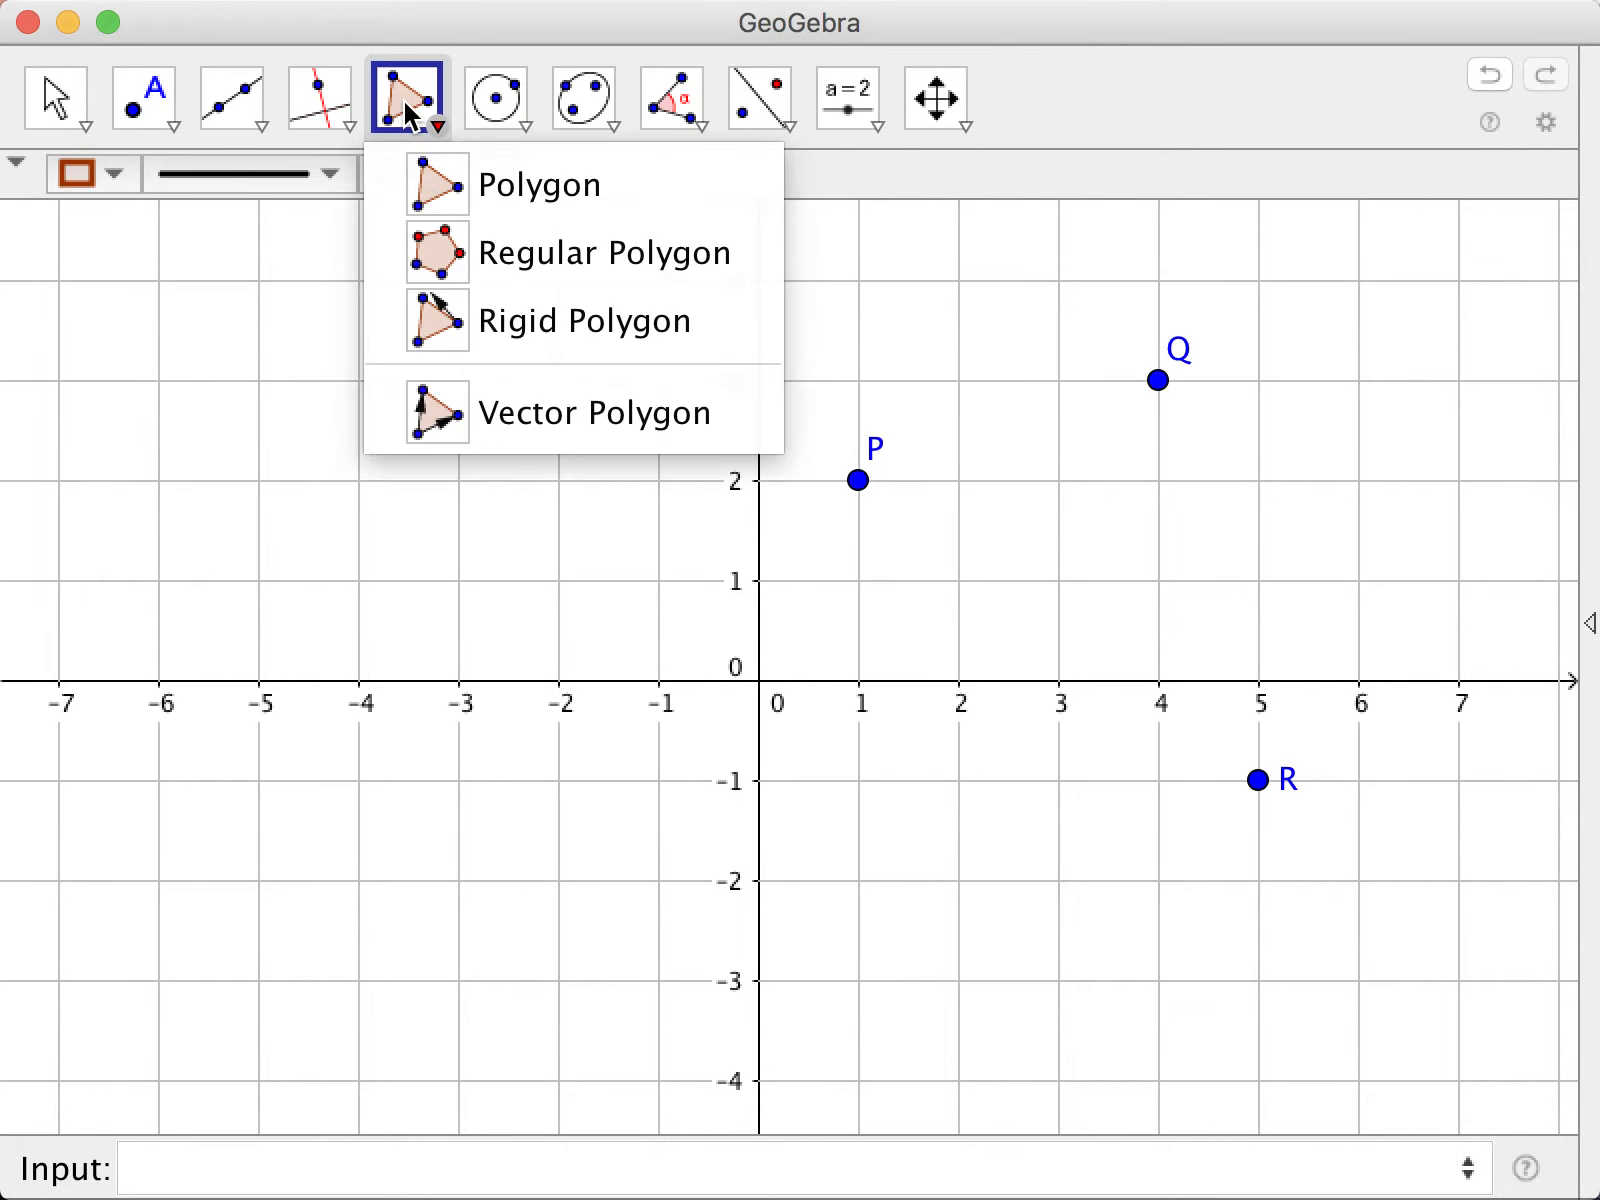
click(471, 188)
click(858, 480)
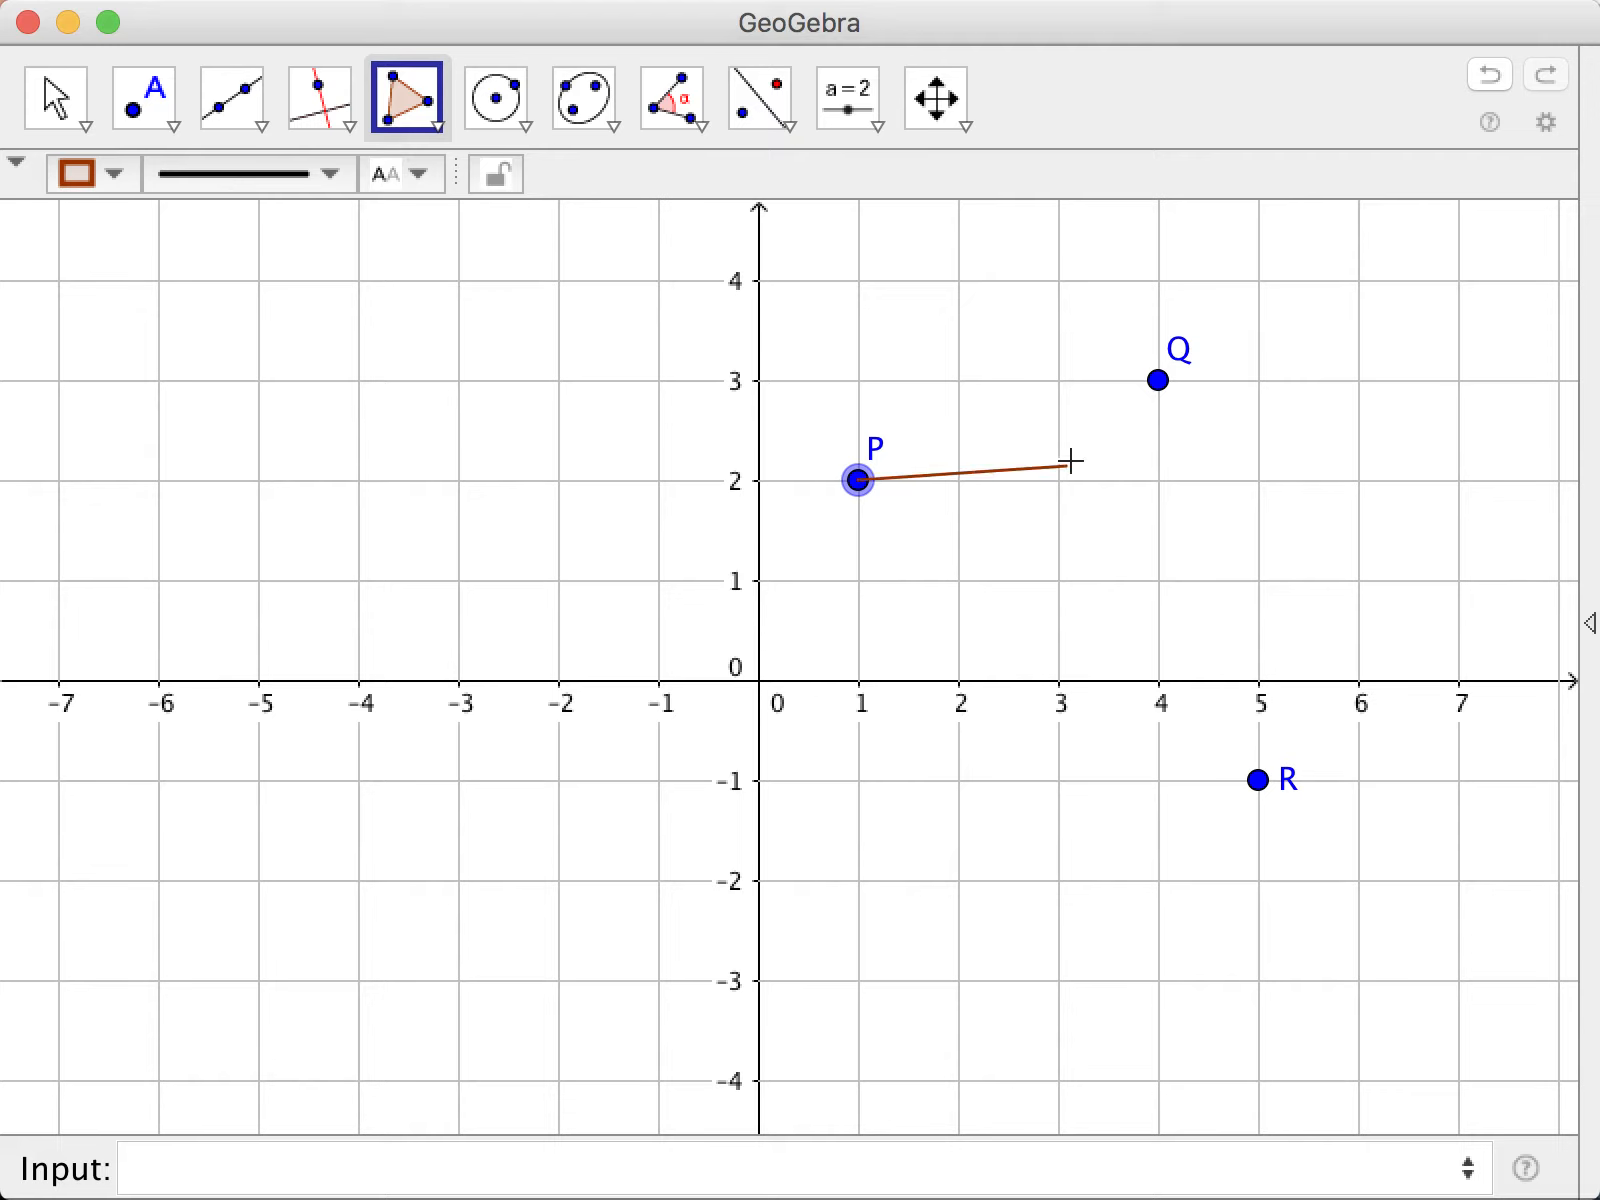
click(1150, 383)
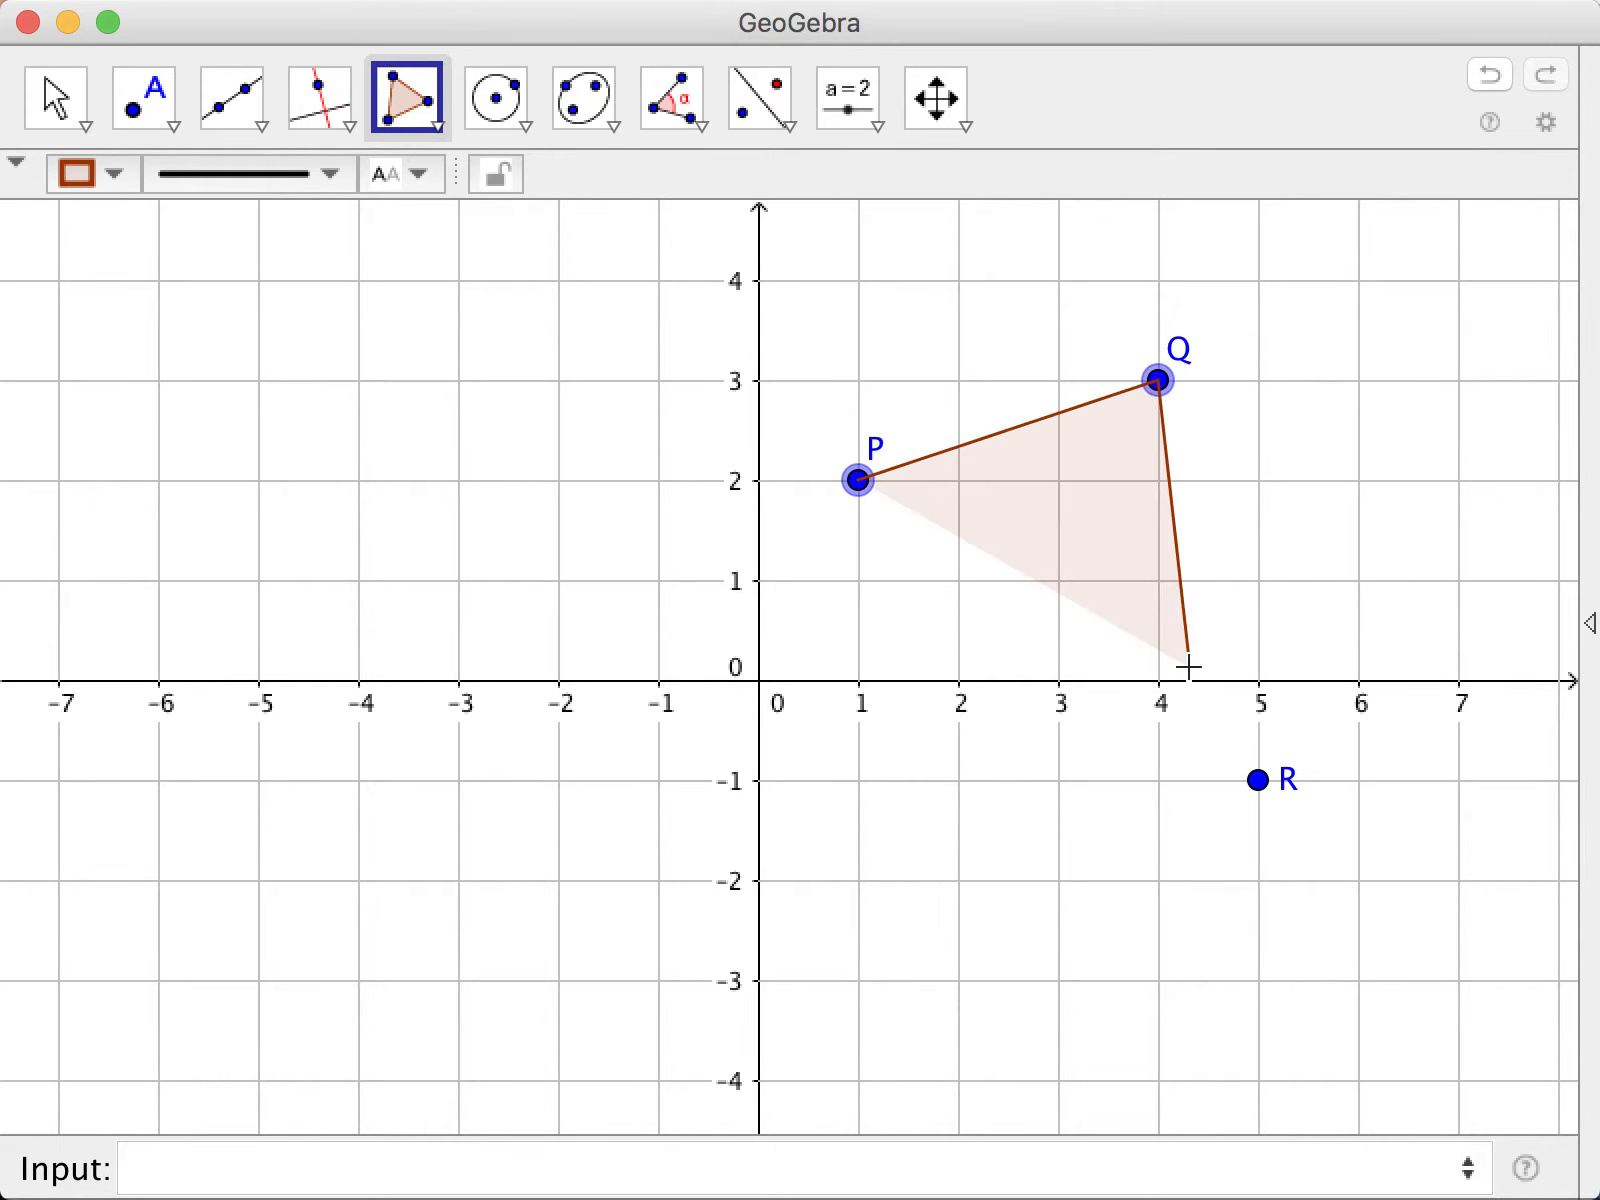
click(1255, 770)
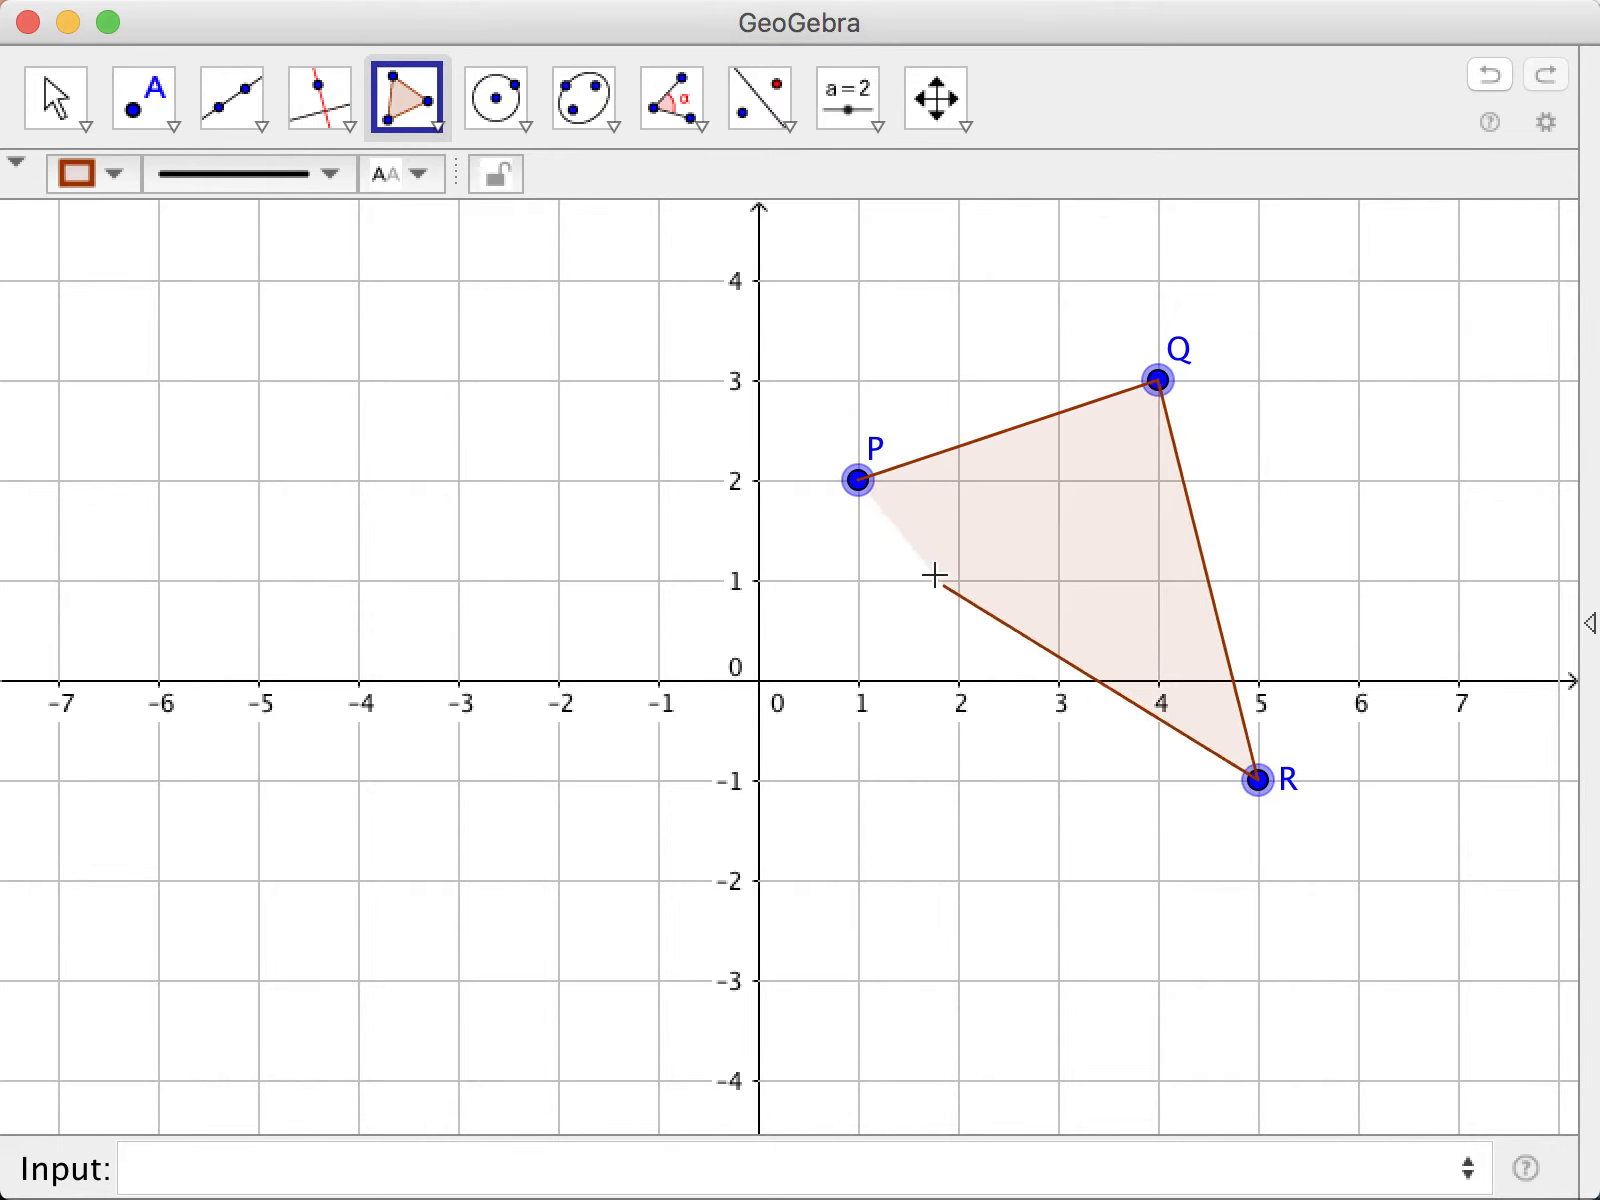
click(864, 486)
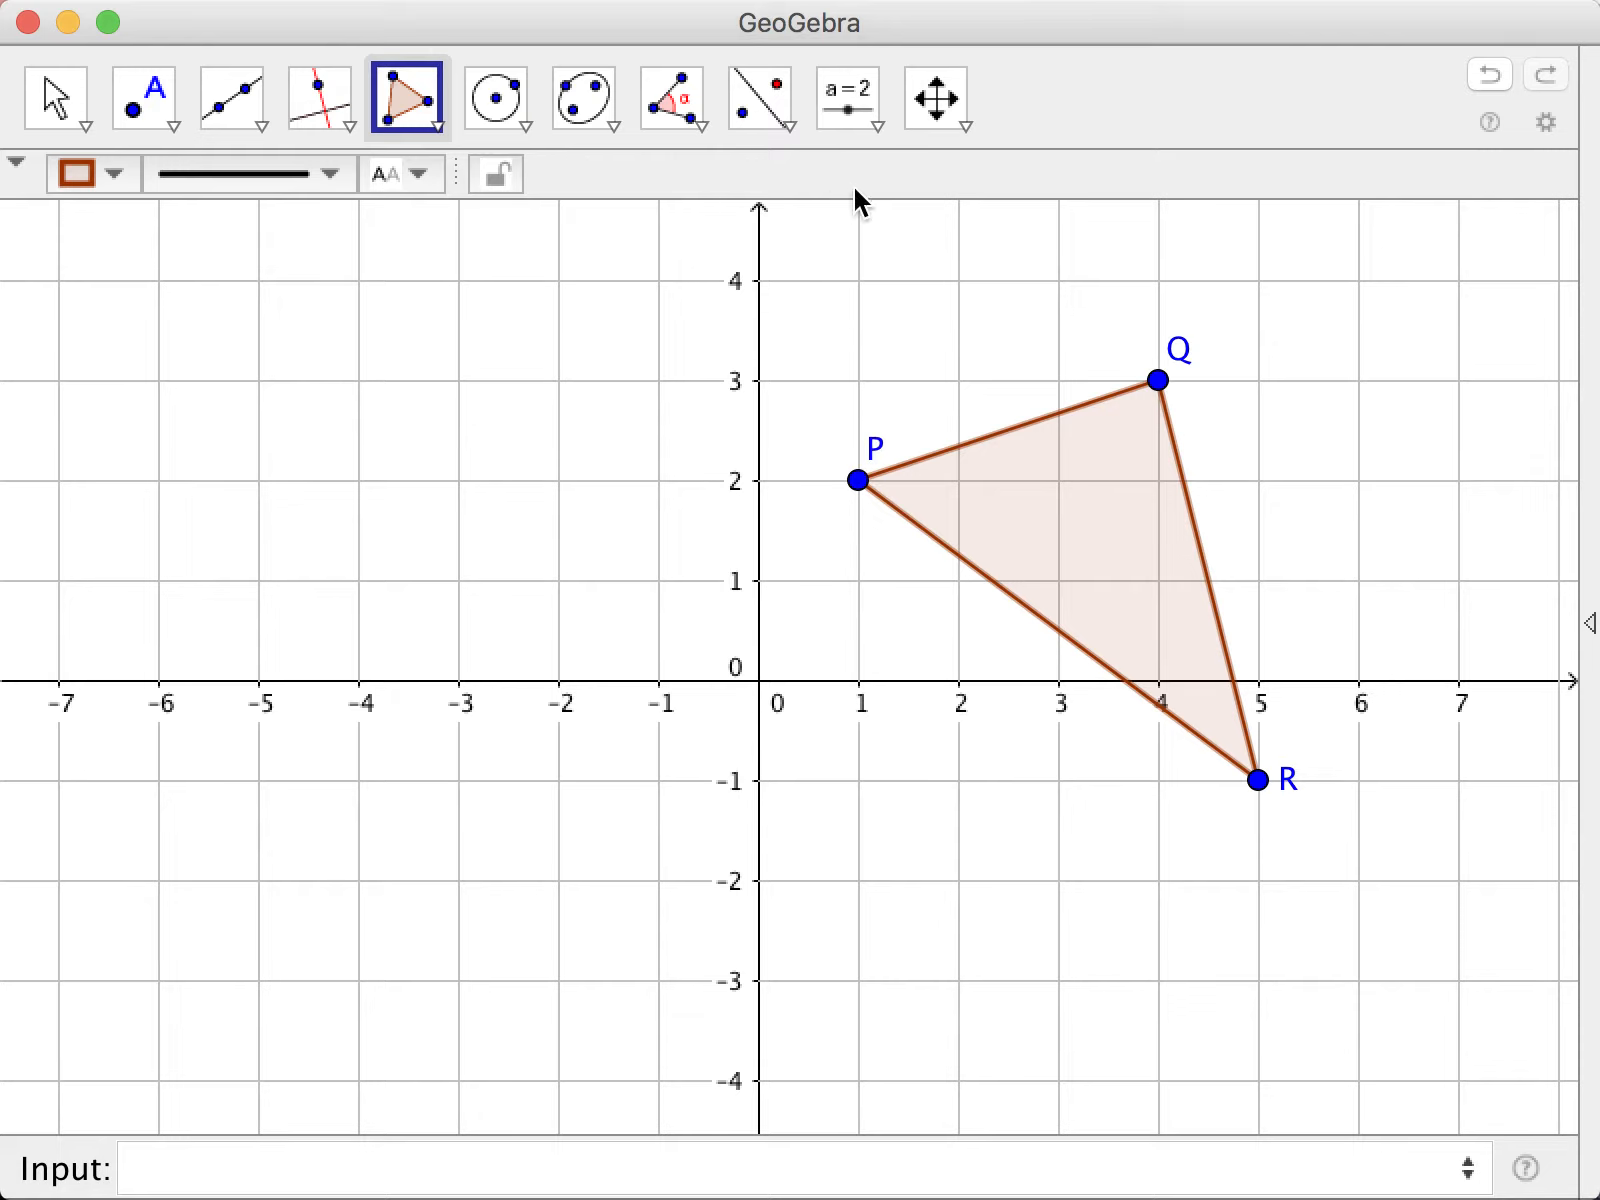
Add an angle slider α above the triangle, ranging from 0° to 360° with an increment of 90°, and set it to 360°.
click(851, 106)
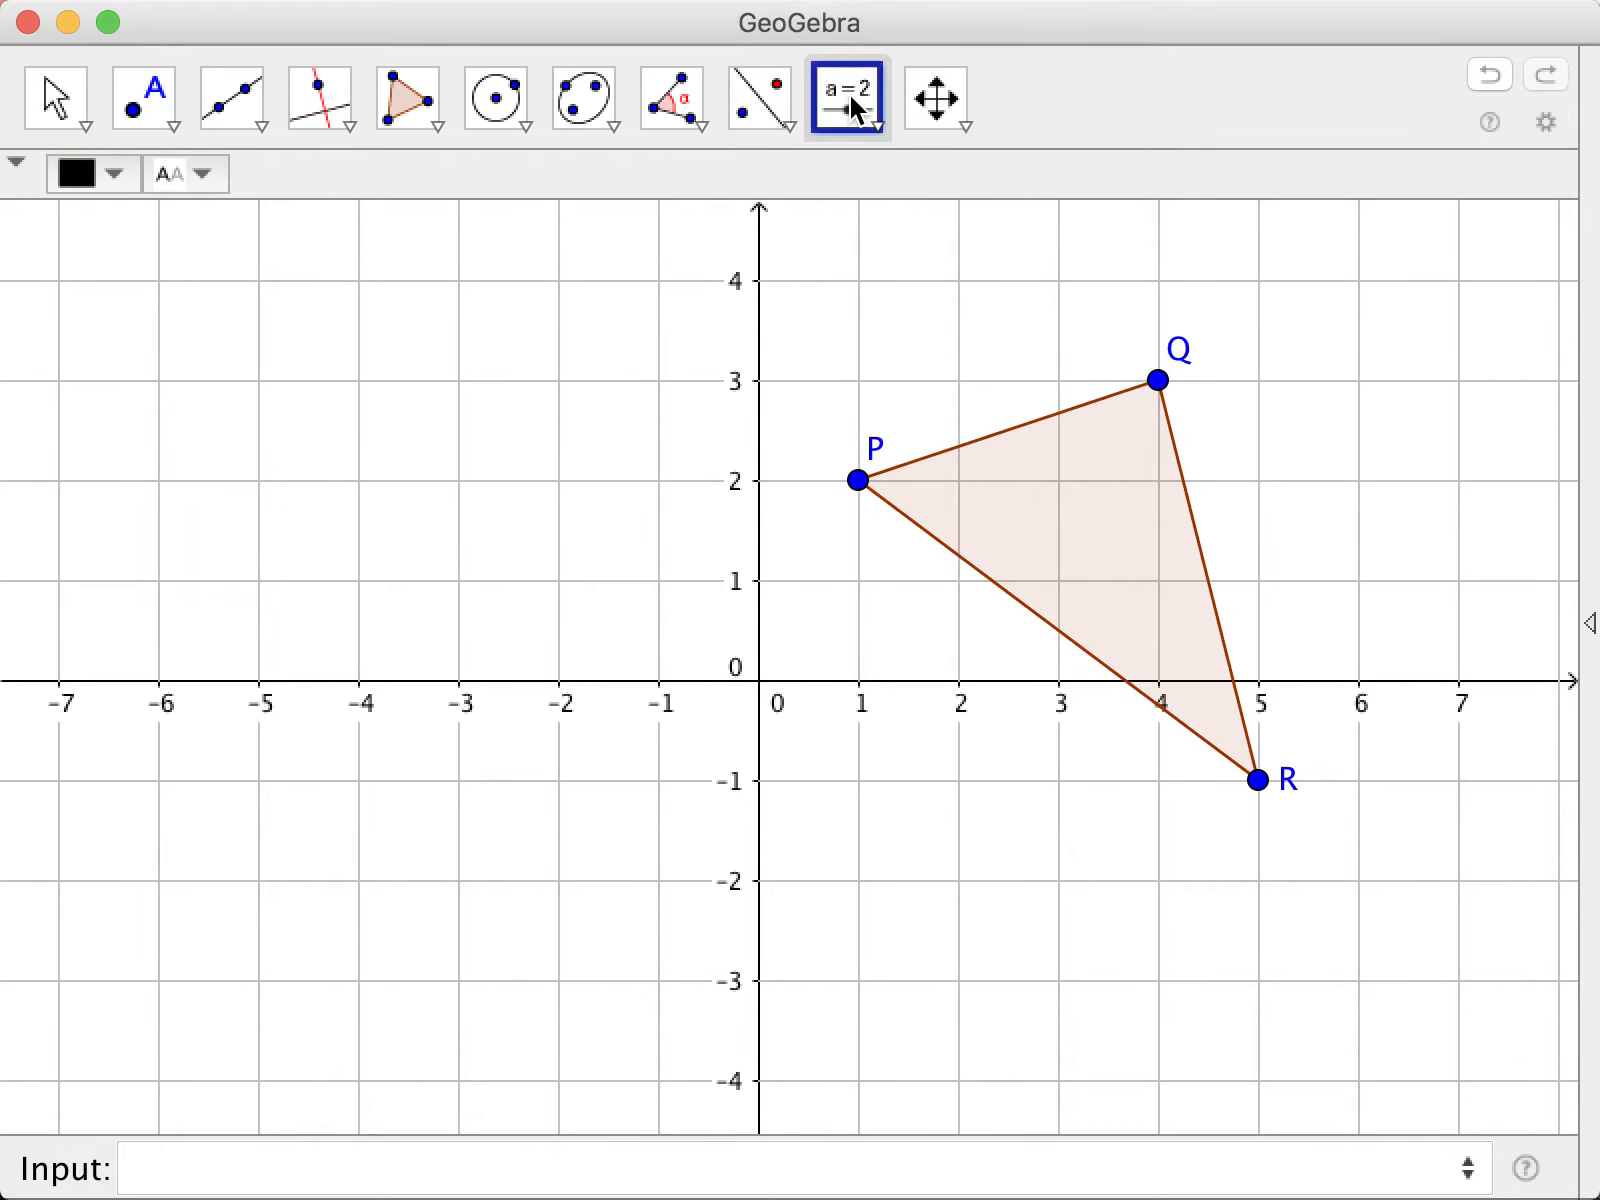
click(851, 106)
click(964, 204)
click(994, 280)
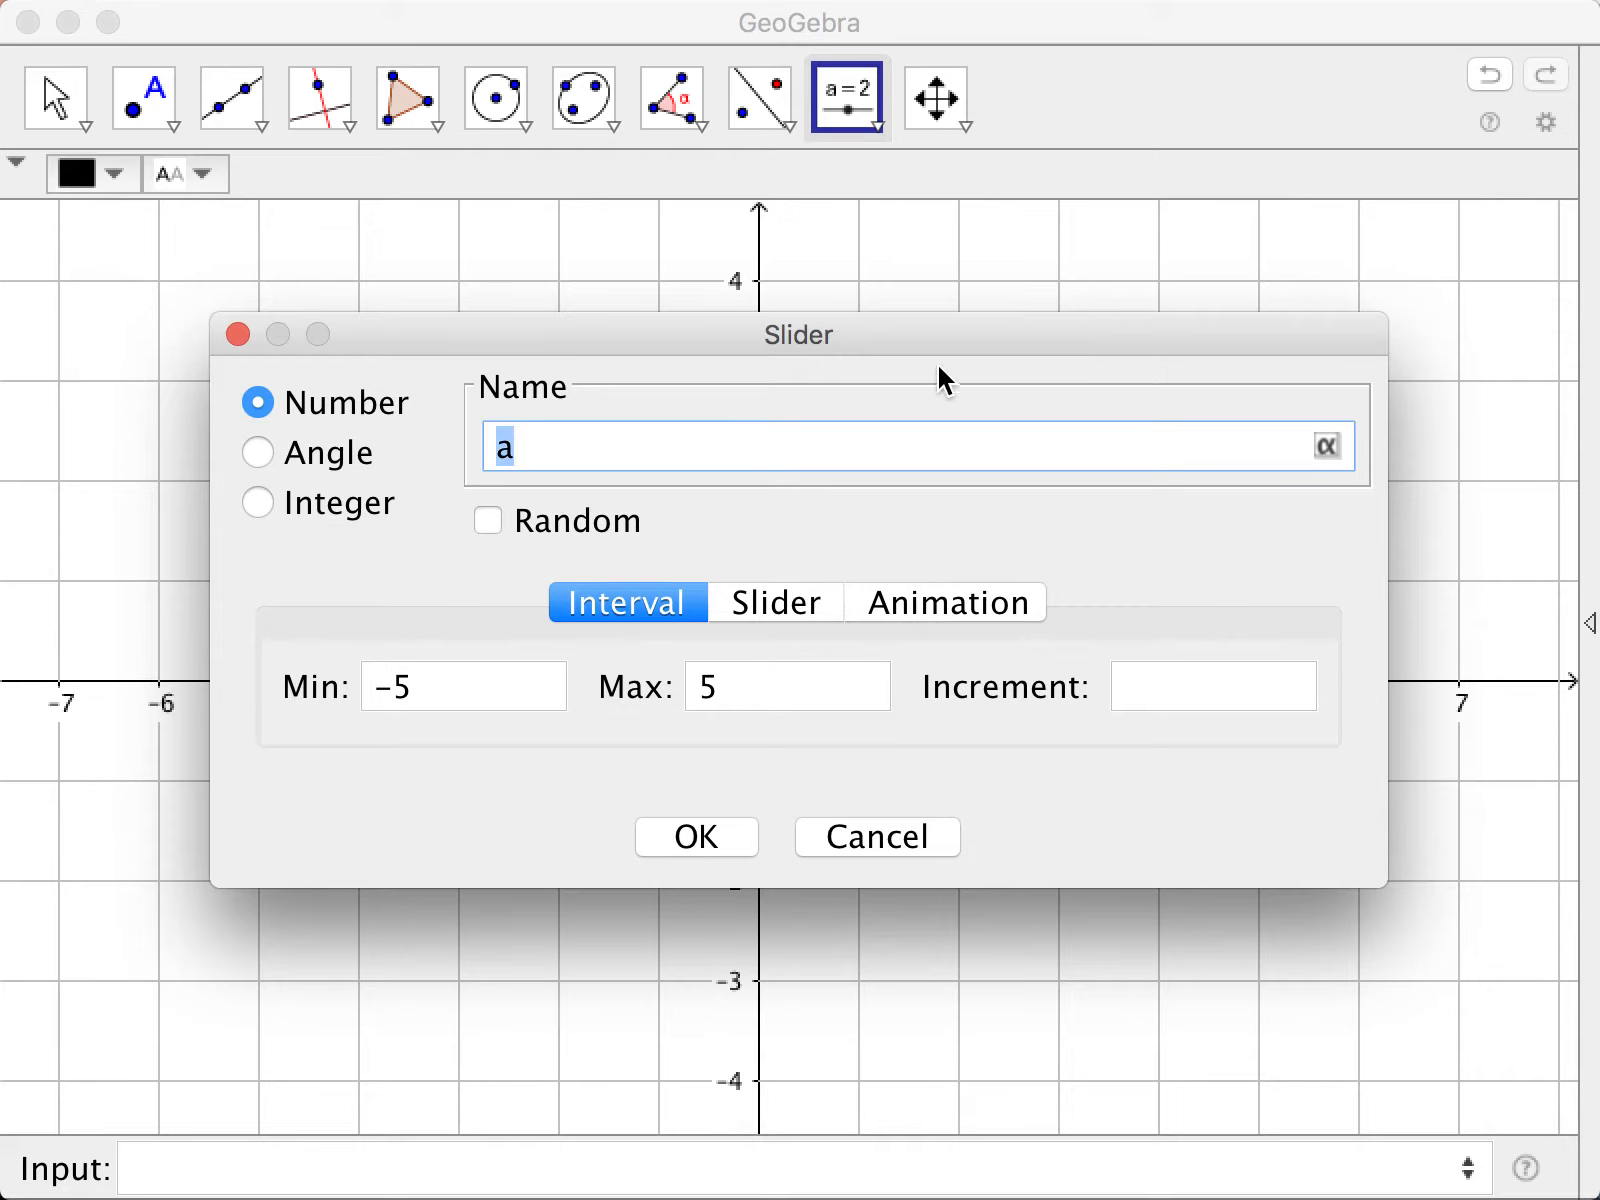
click(338, 464)
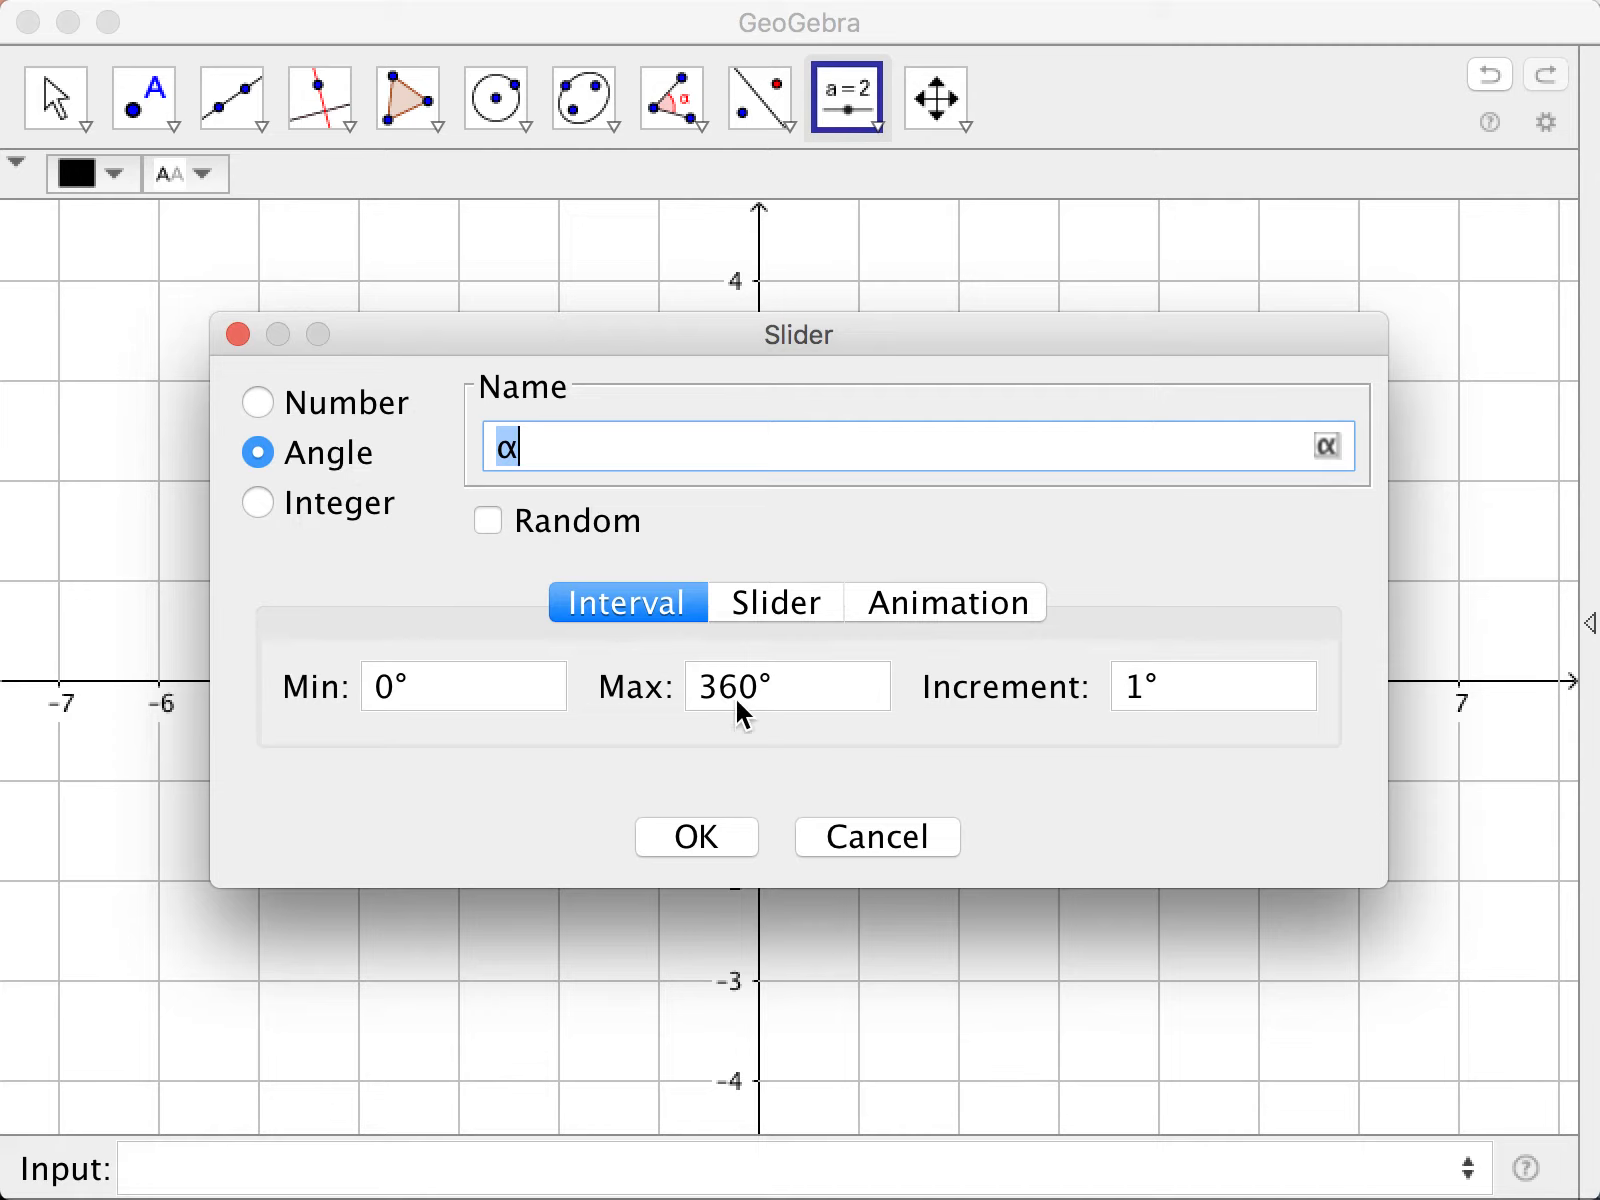
click(1128, 674)
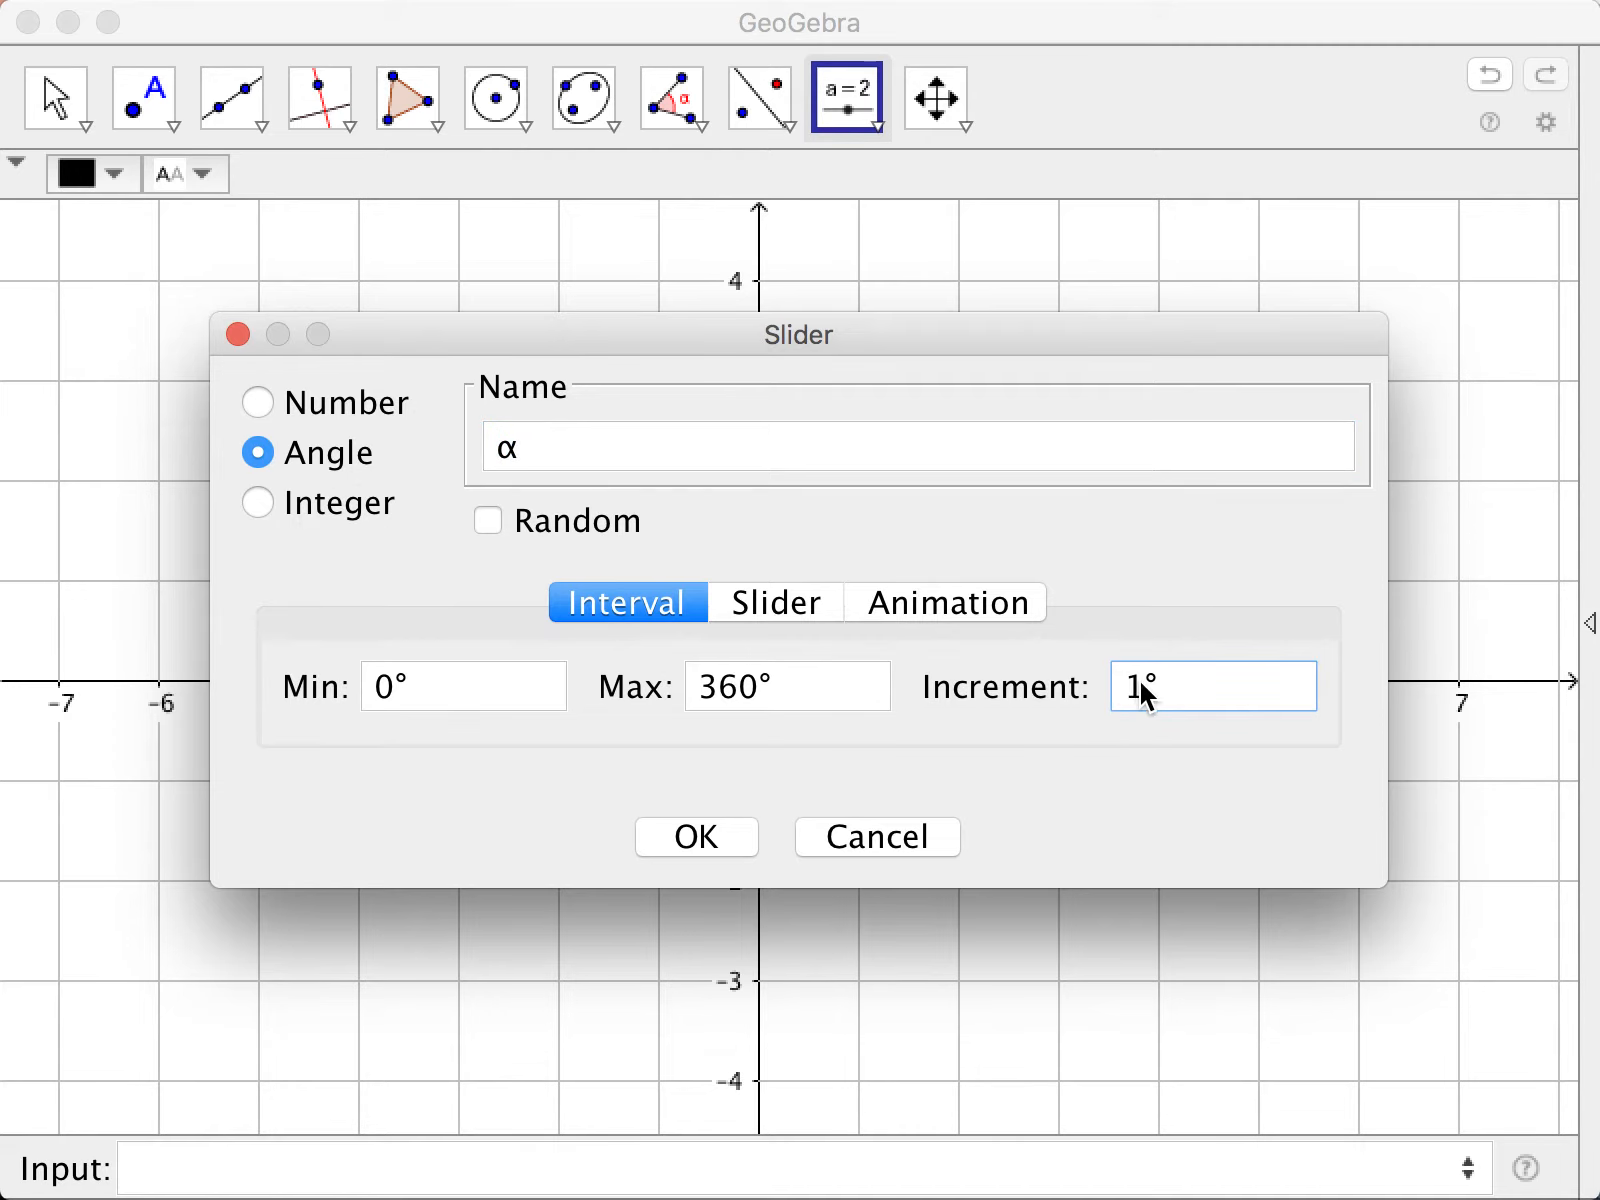
text(90)
click(690, 840)
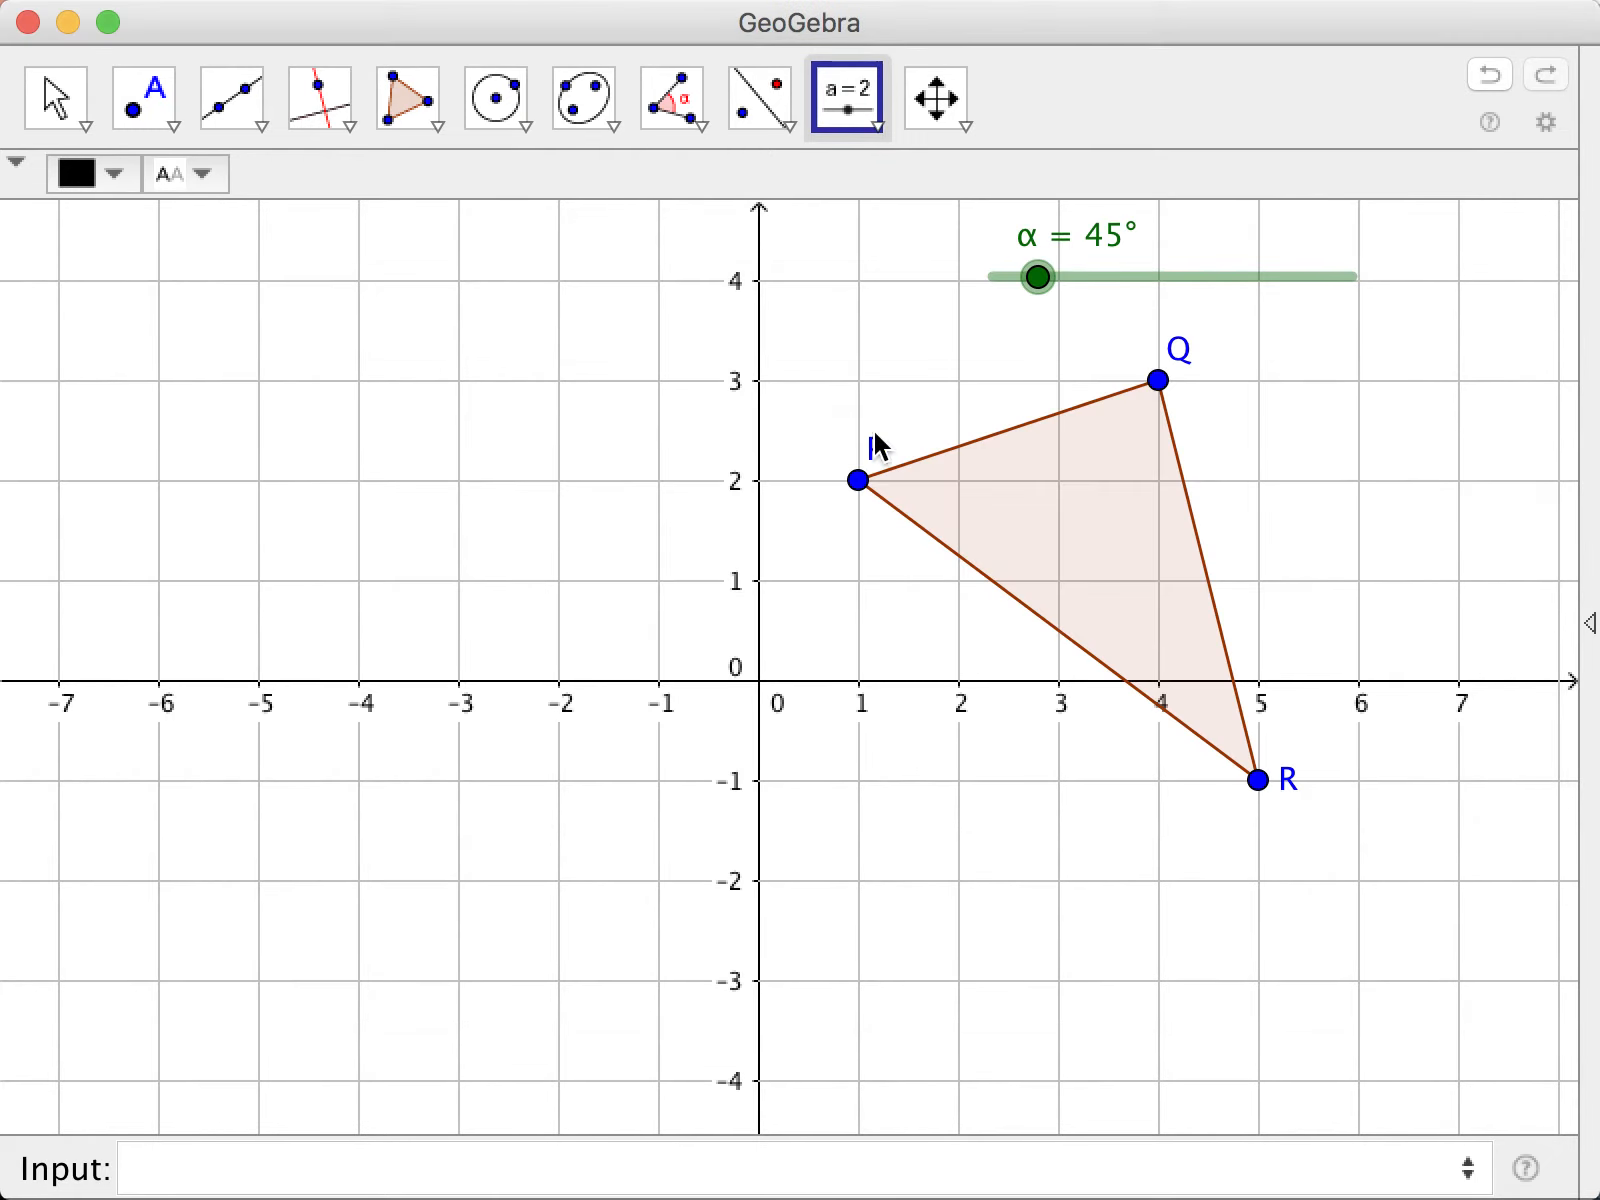
click(64, 88)
drag(1046, 282, 1381, 262)
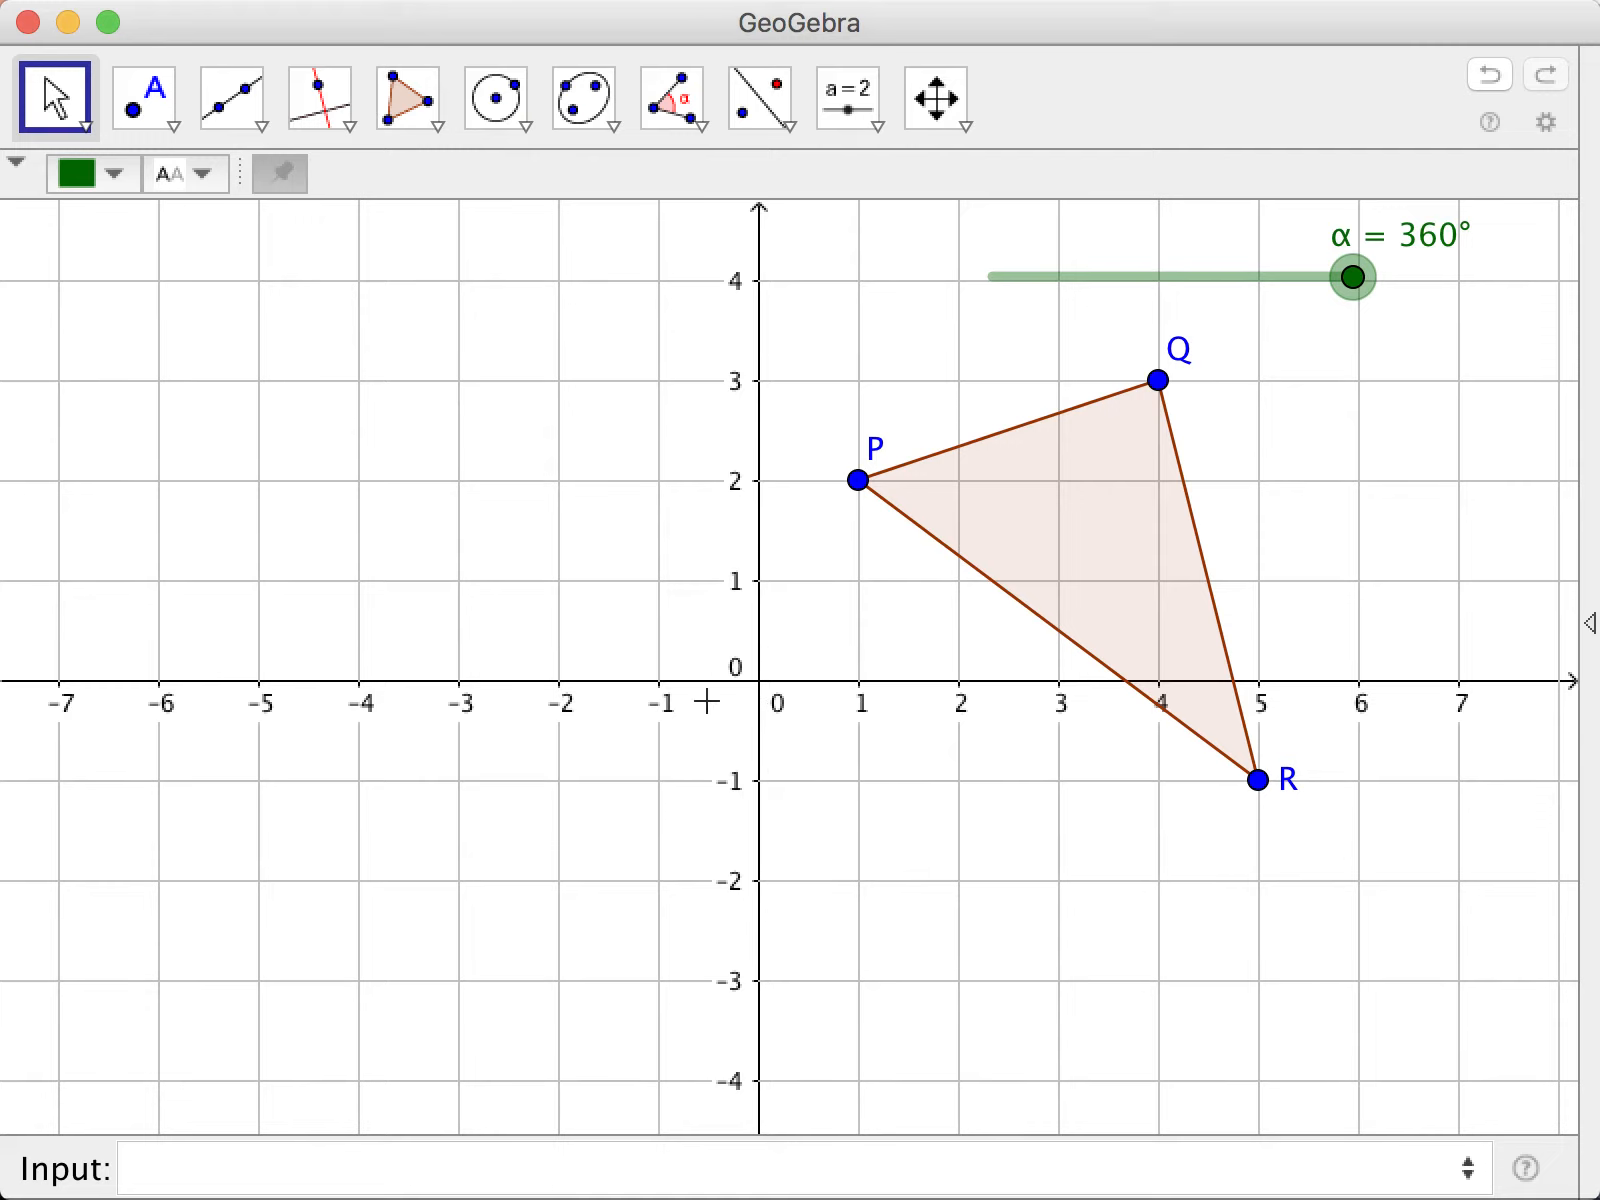
Create point O at the origin and show its label.
click(417, 1170)
text(O)
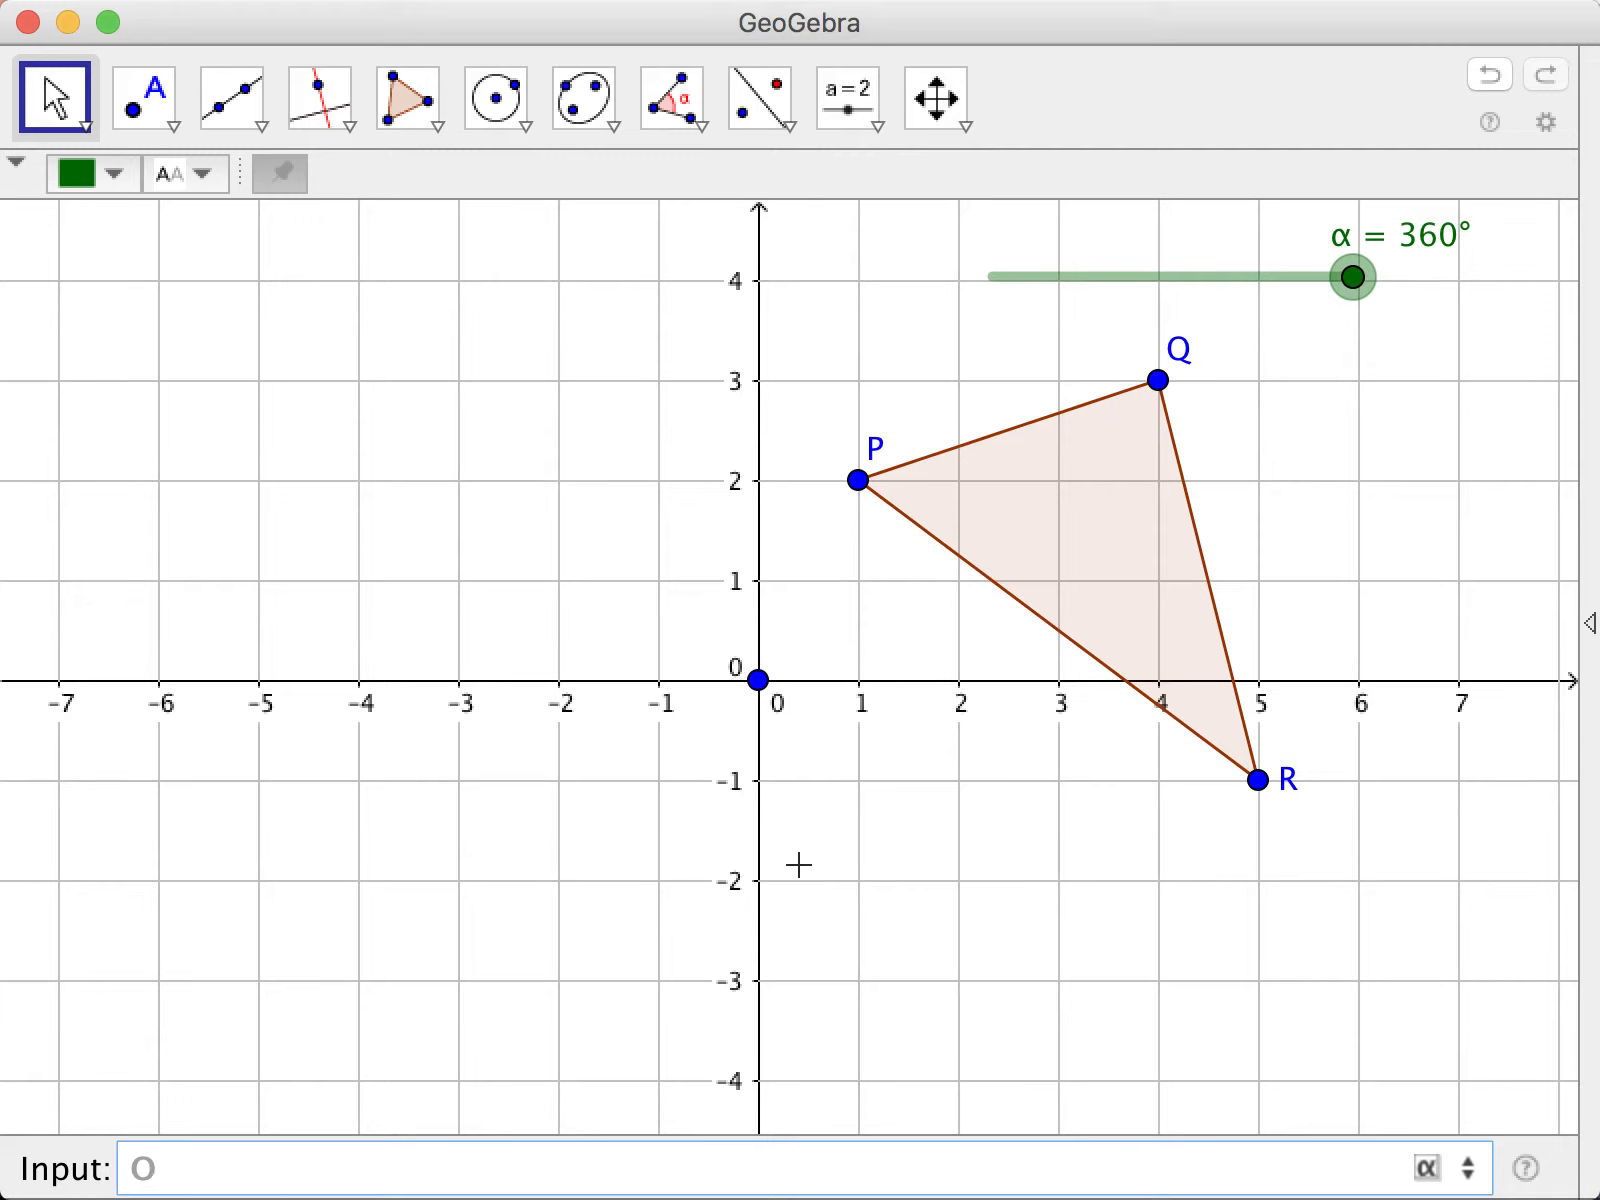
key(Return)
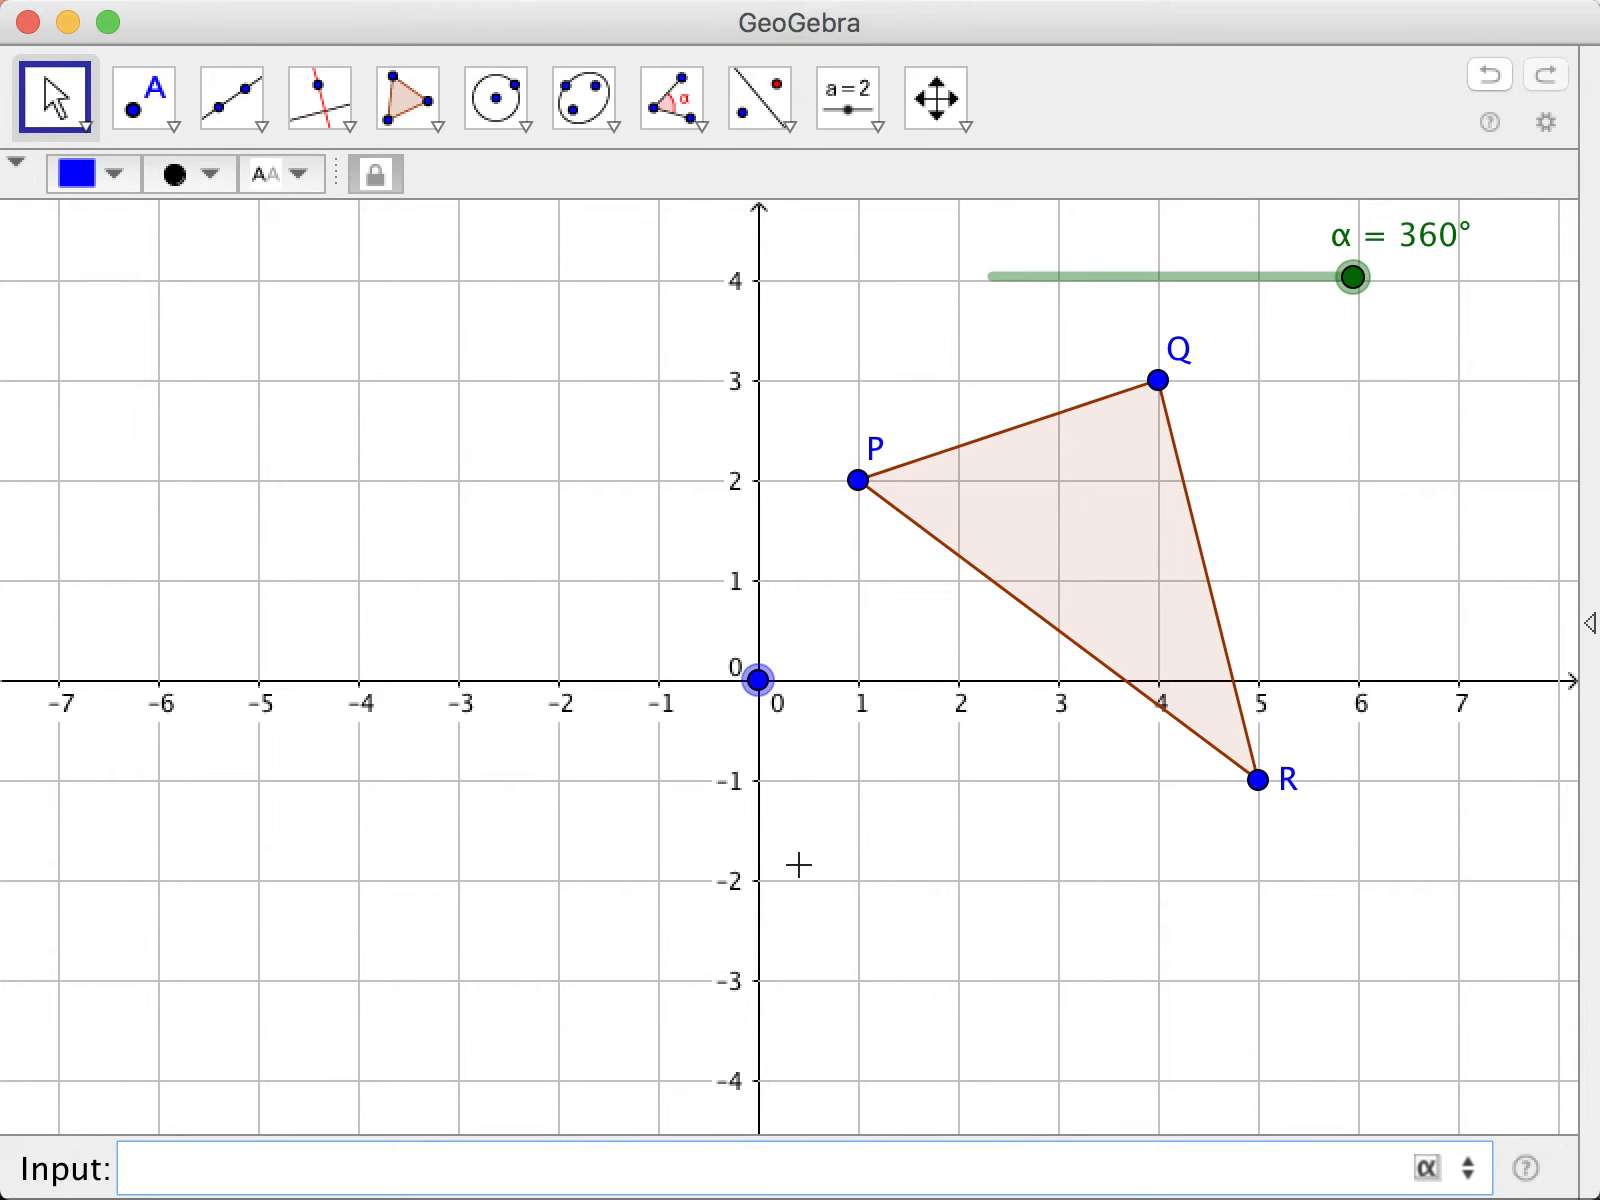
right_click(760, 690)
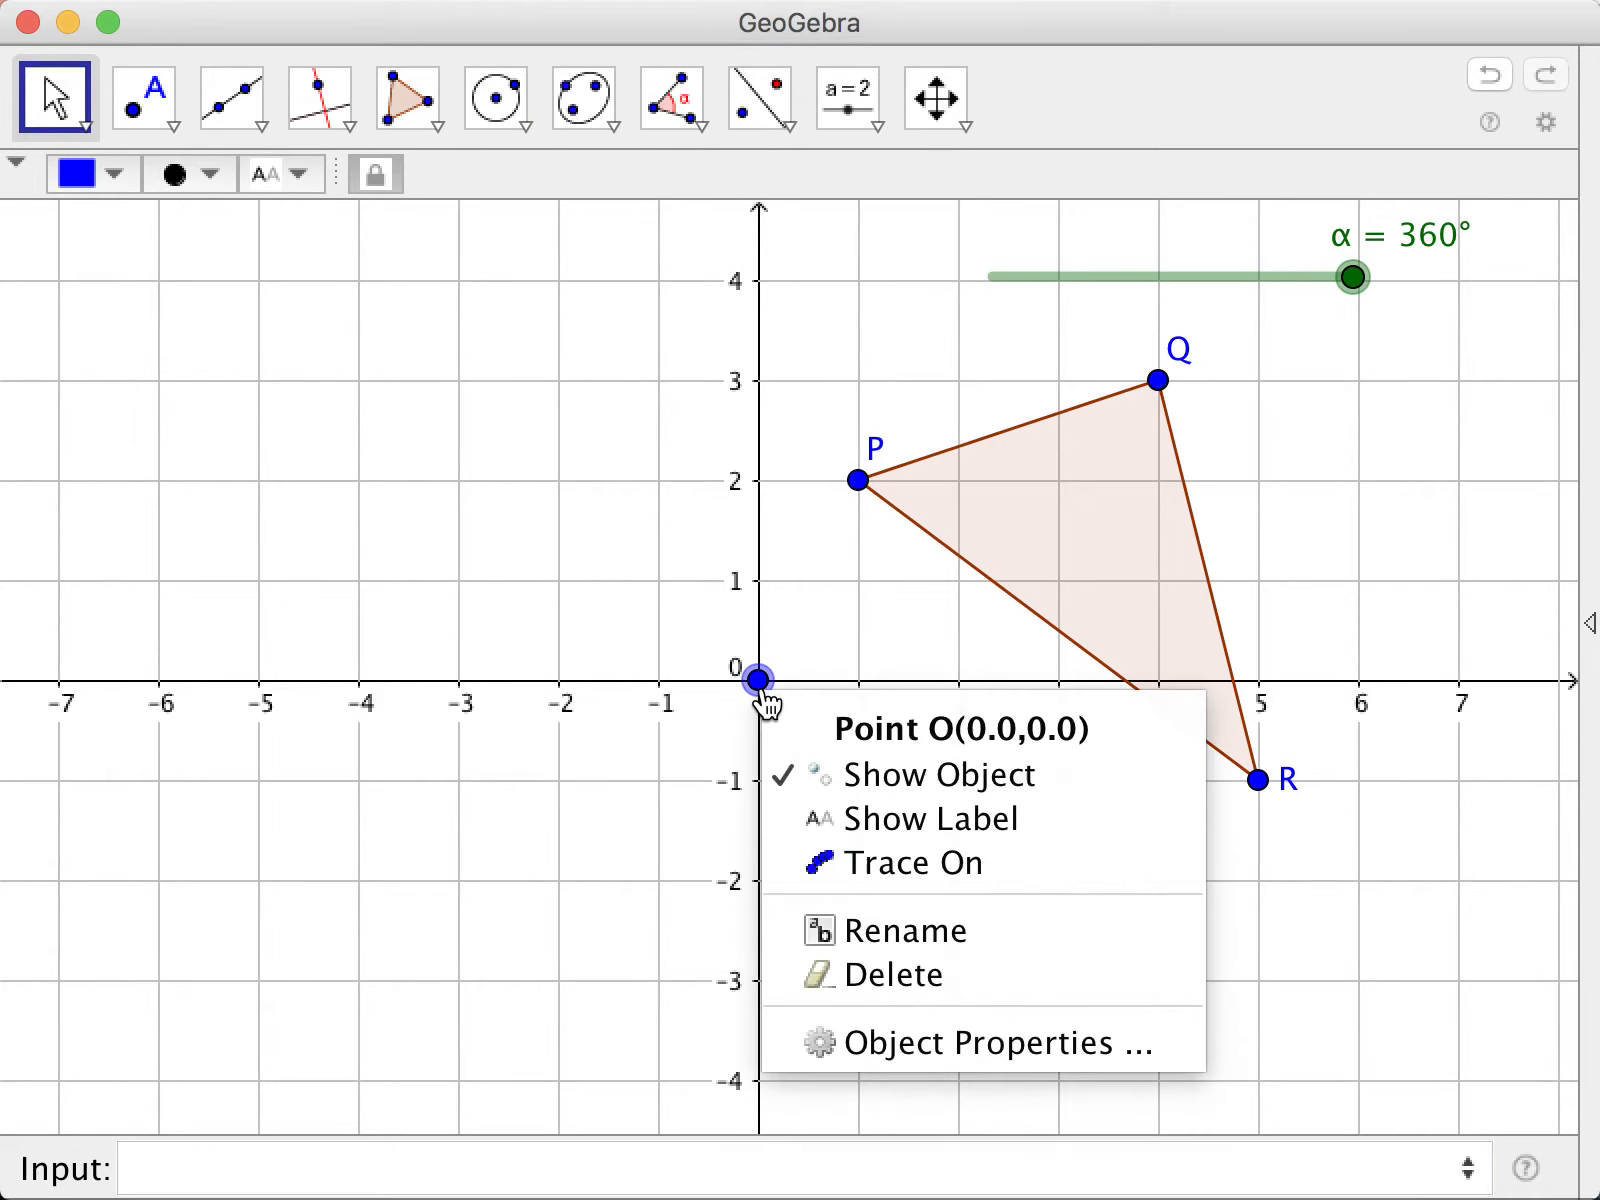
click(873, 830)
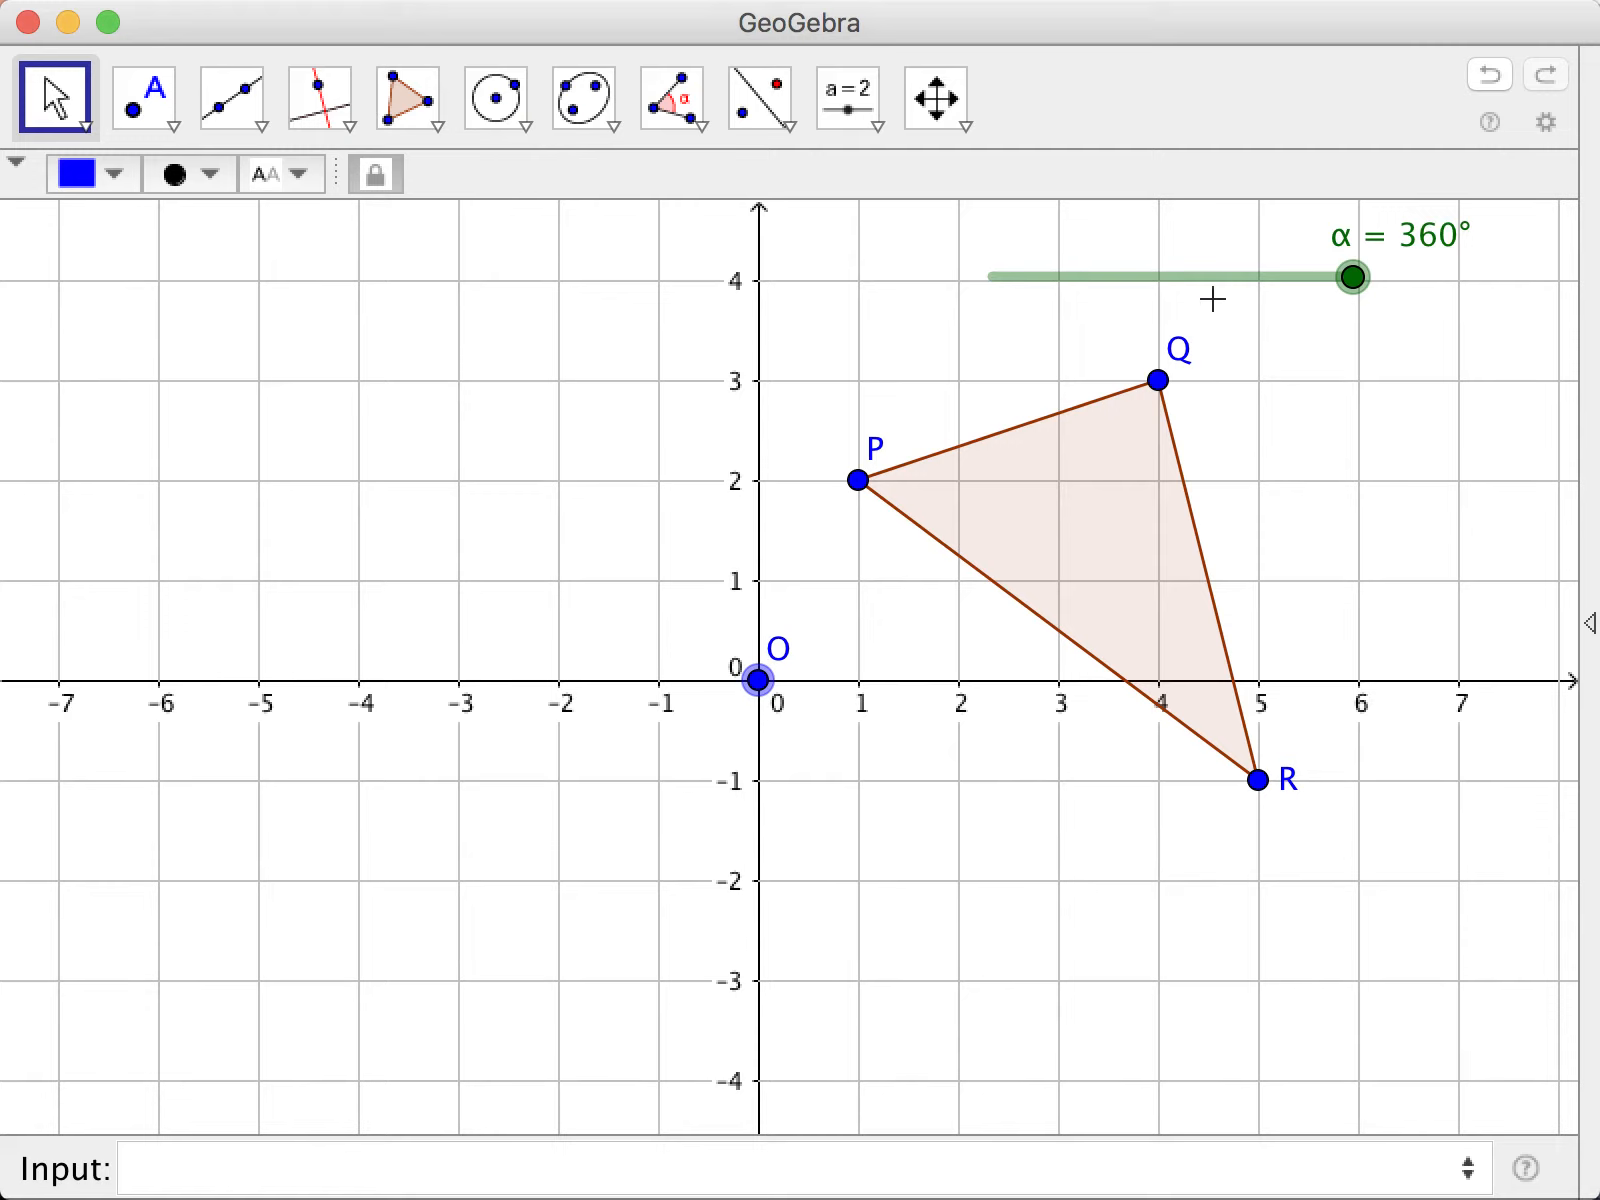
Set the slider α to 90°.
click(1350, 288)
drag(1293, 300, 1262, 278)
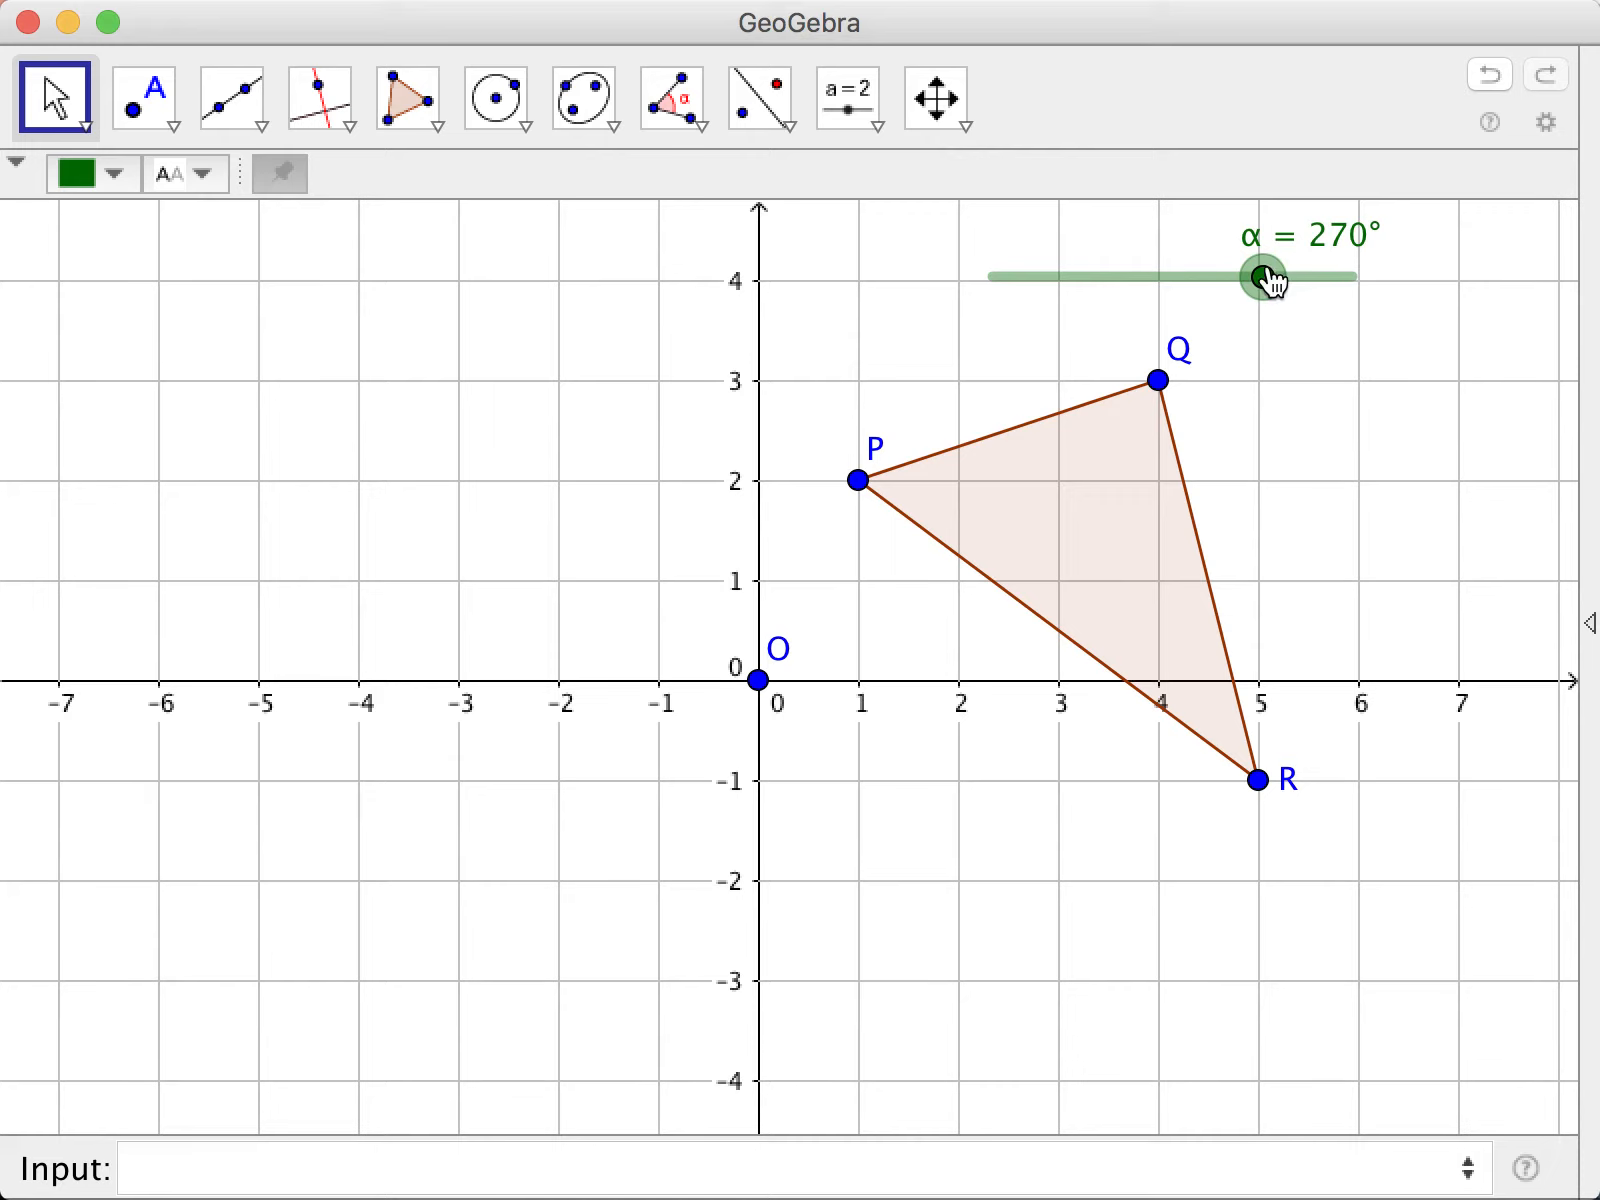
drag(1264, 278, 1082, 279)
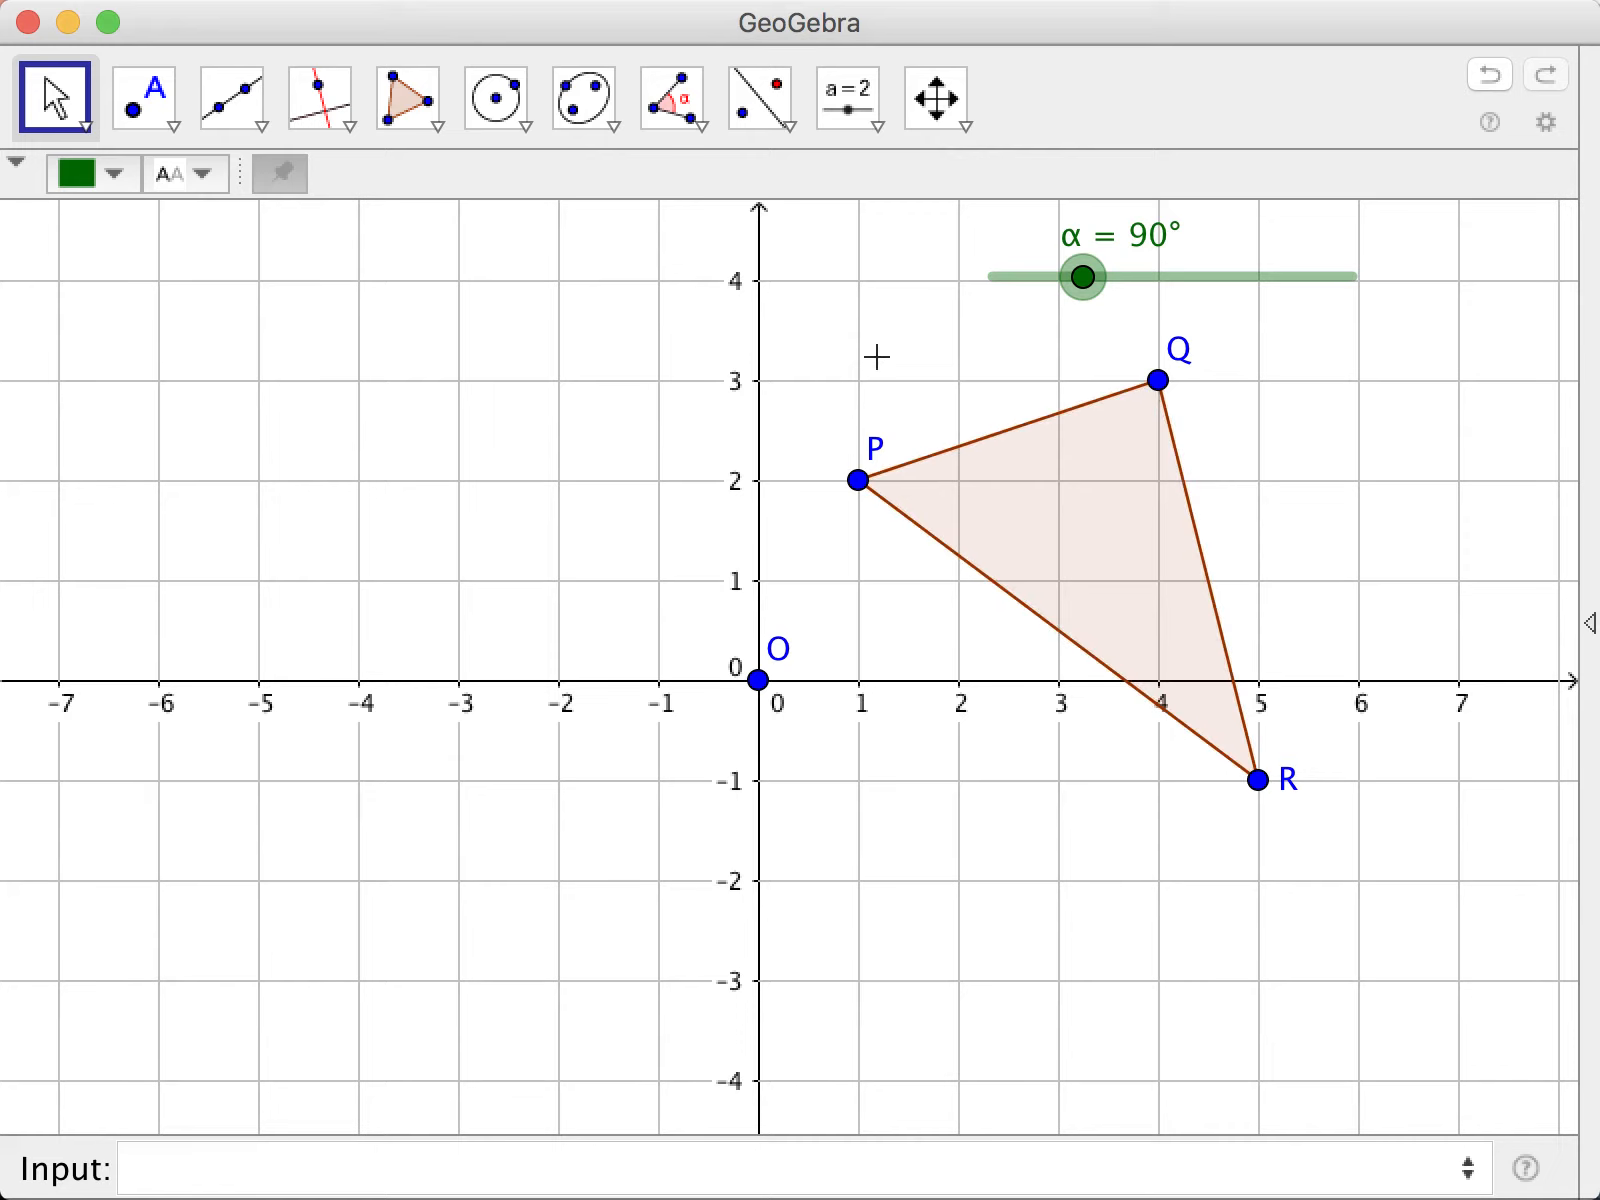
Rotate triangle PQR counterclockwise around point O by the angle α with the Rotate around Point tool.
click(790, 126)
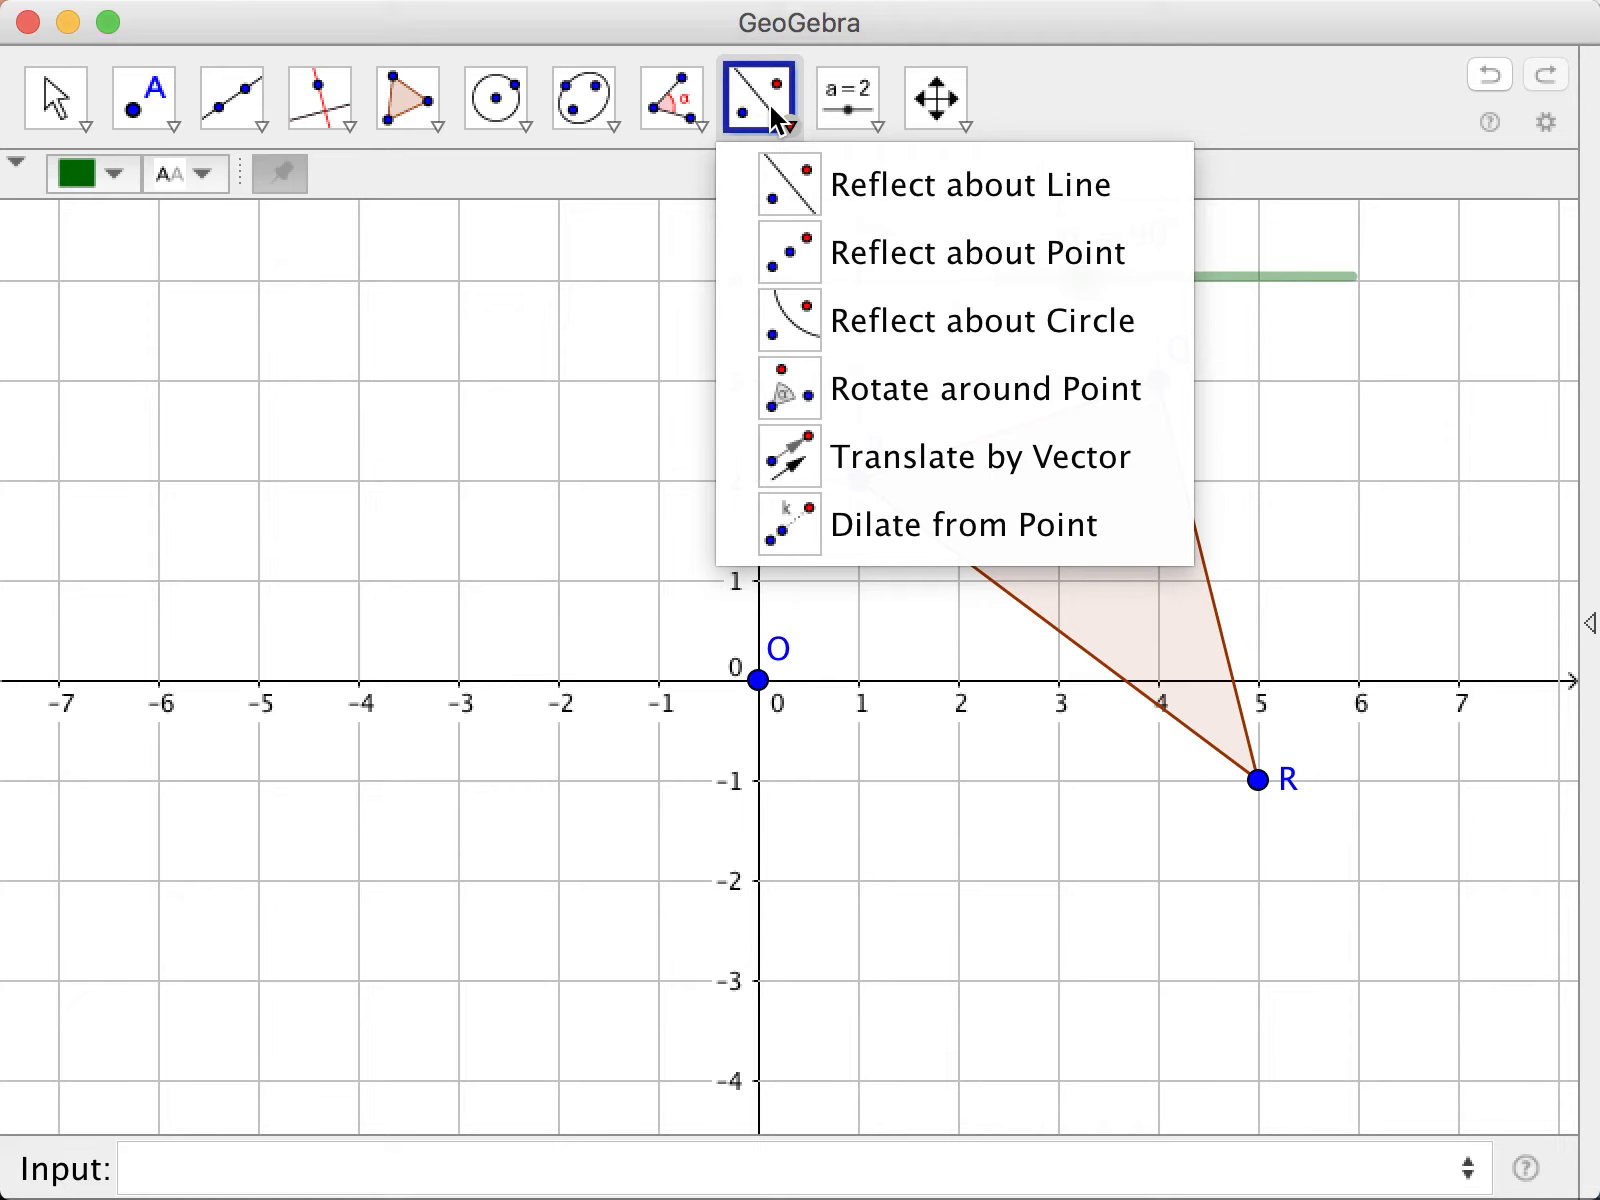
click(920, 392)
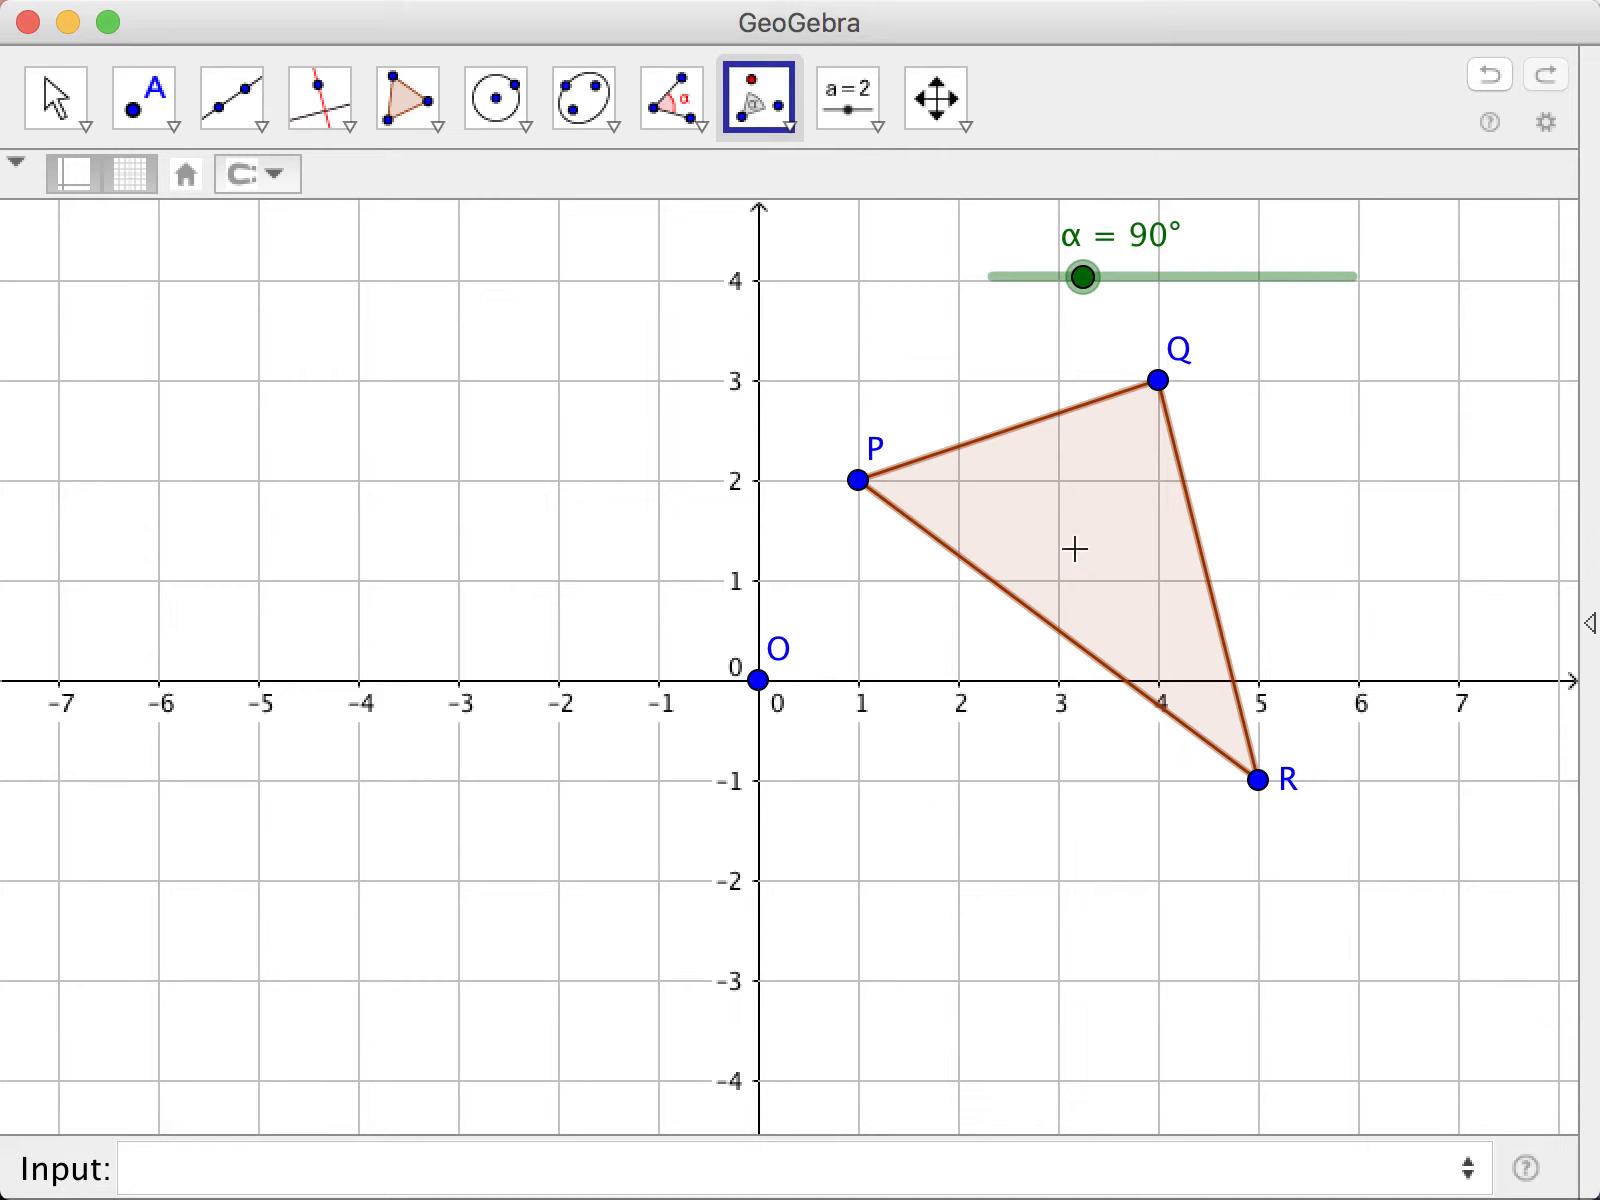
click(760, 680)
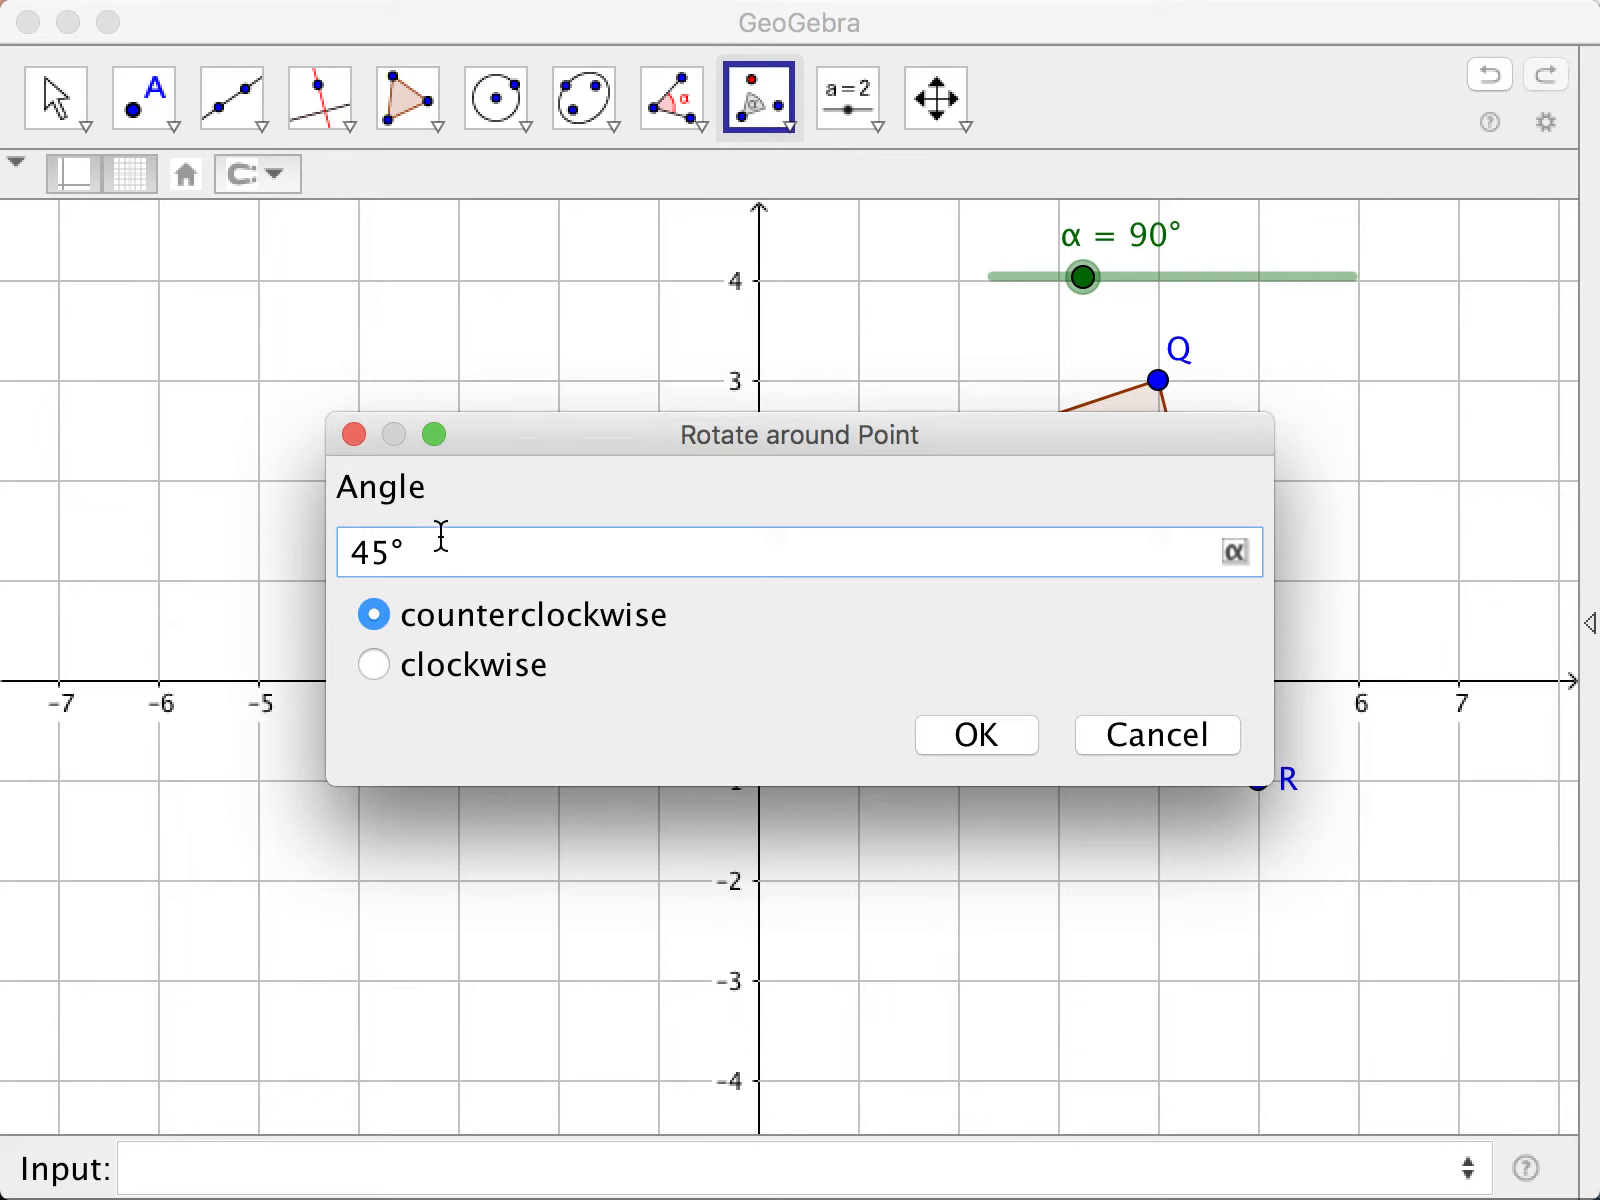
drag(441, 536, 287, 557)
key(BackSpace)
click(1244, 550)
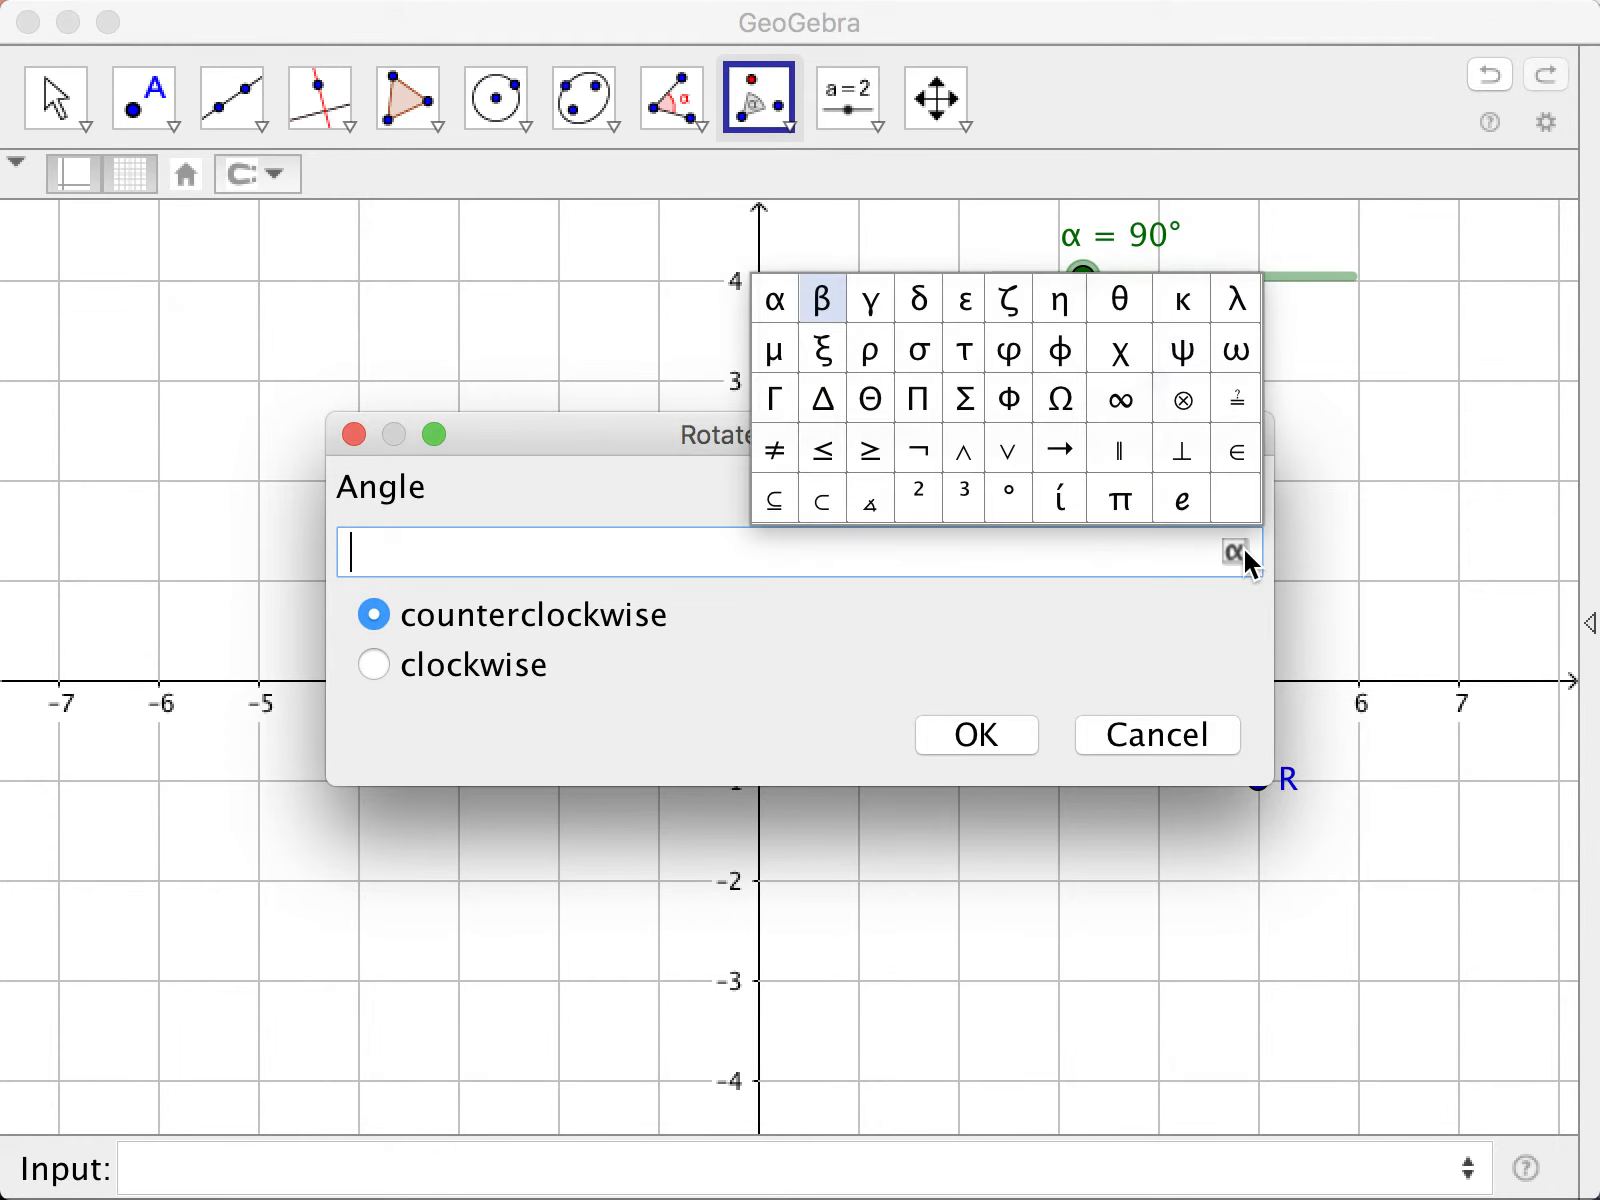
click(779, 306)
click(978, 736)
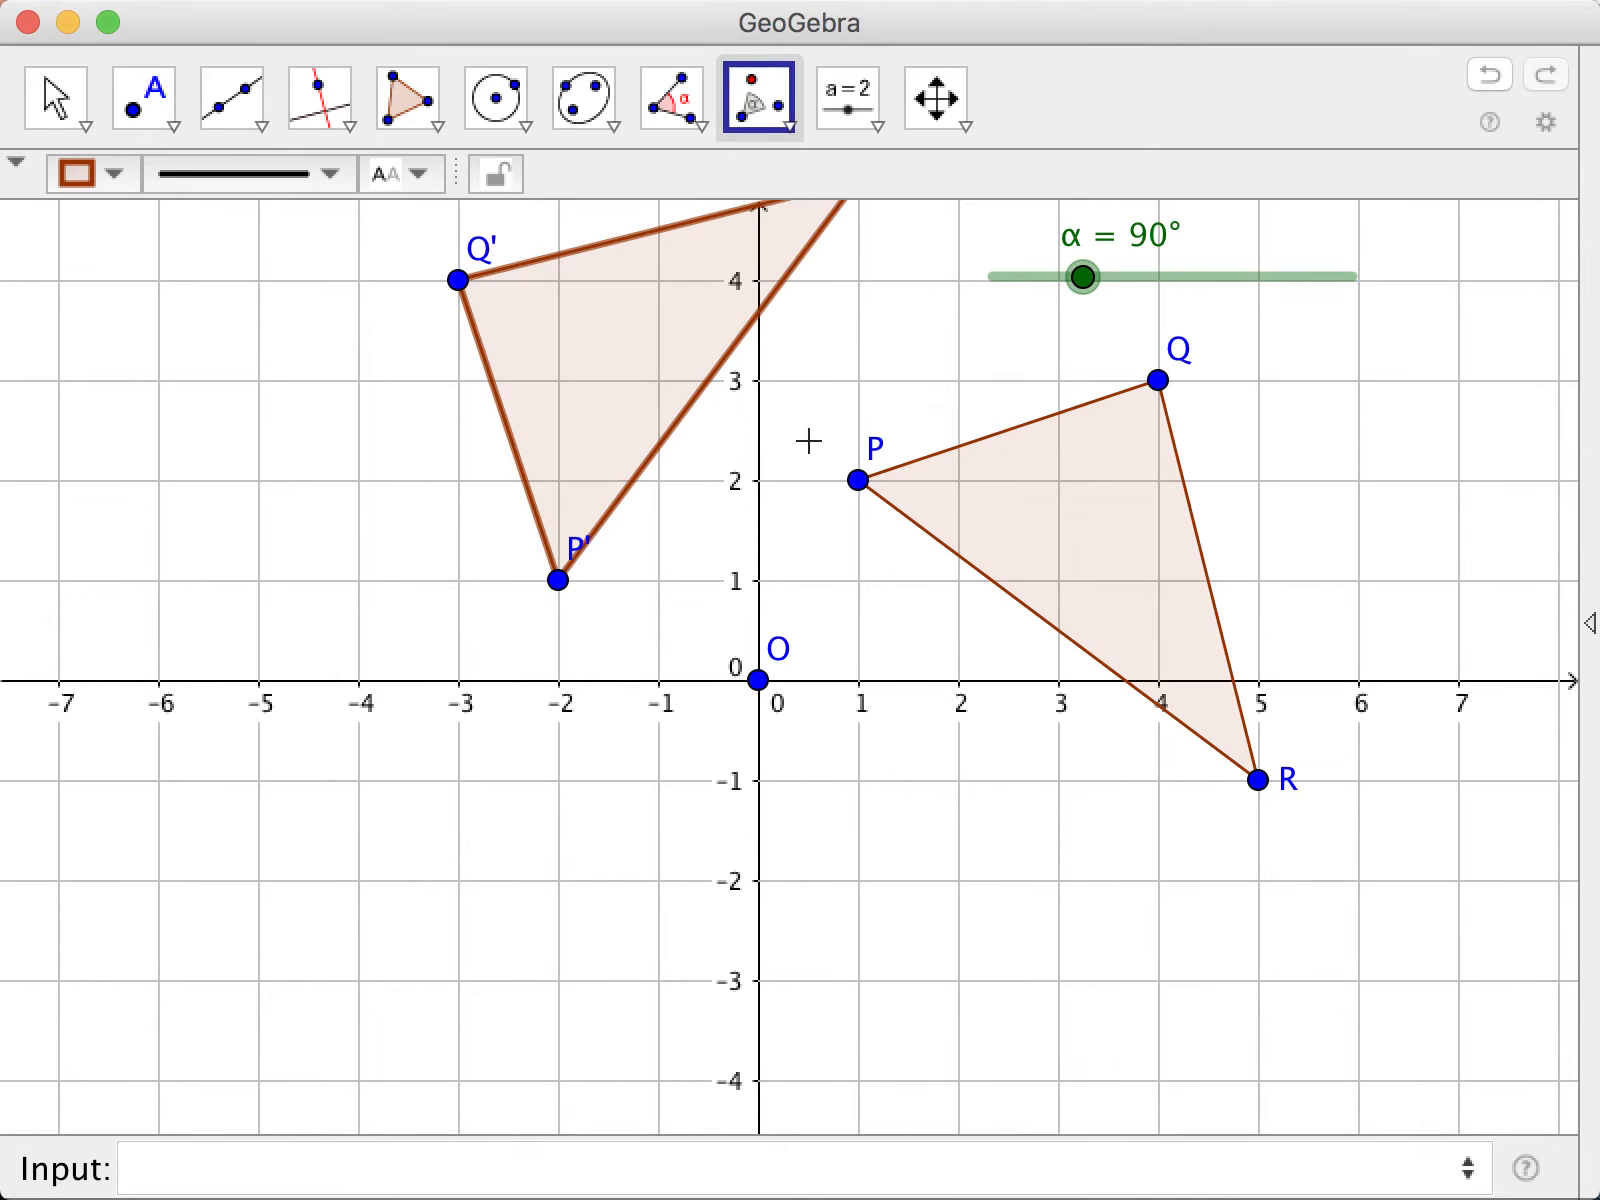
Test the rotation by setting the slider α to 180° and back to 90°, with the whole rotated triangle in view.
click(940, 122)
click(993, 186)
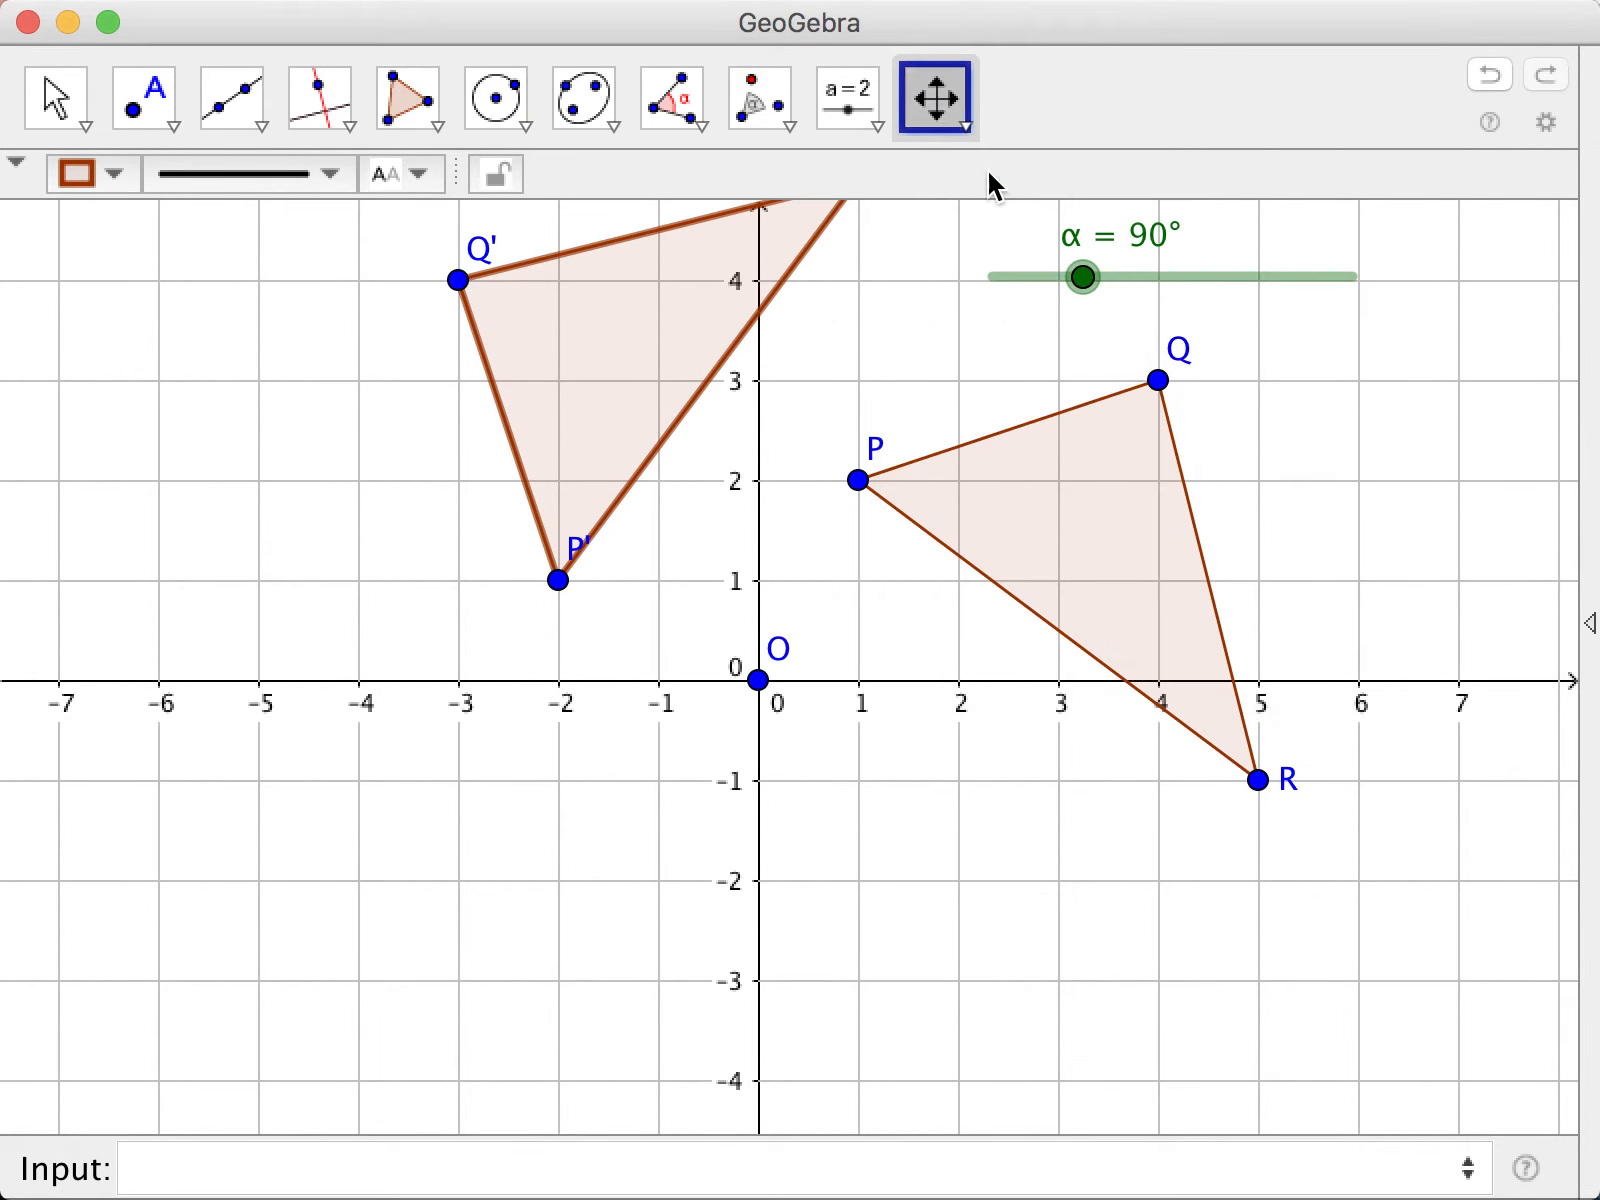
drag(463, 690, 445, 770)
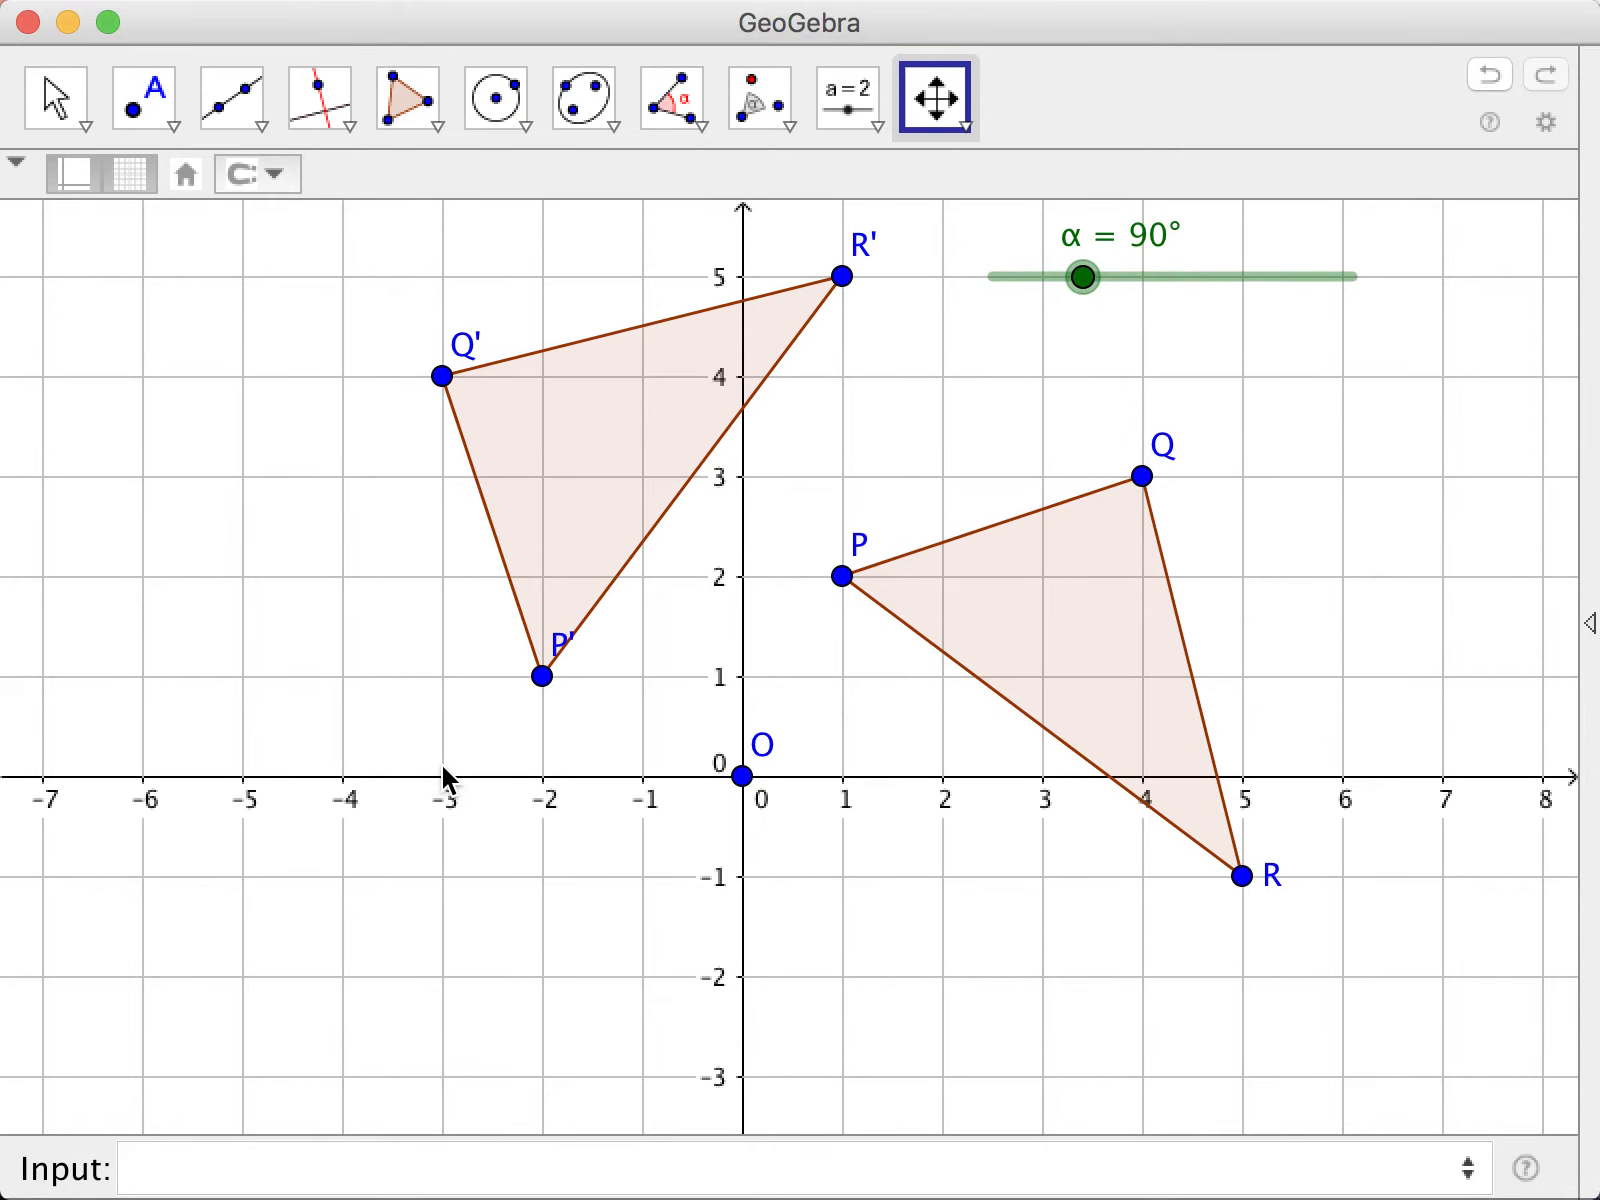
click(60, 100)
drag(1088, 282, 1135, 315)
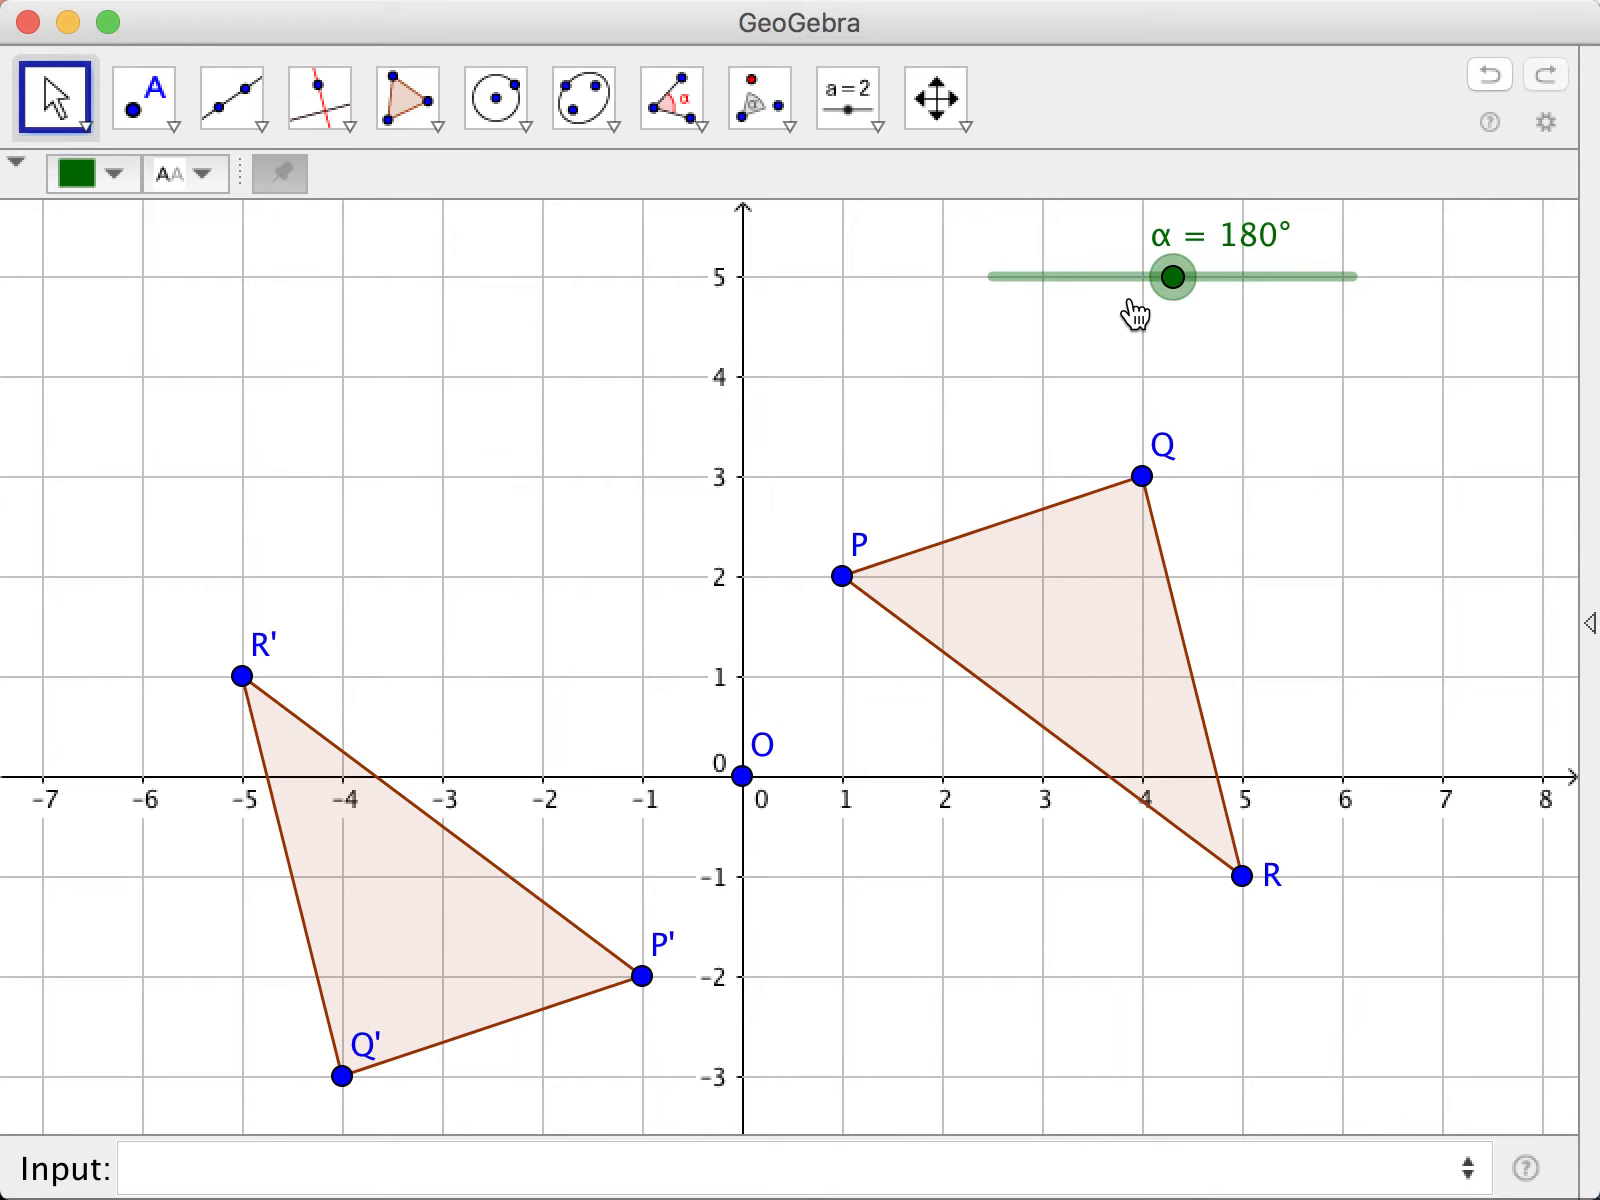
drag(1135, 315, 1043, 293)
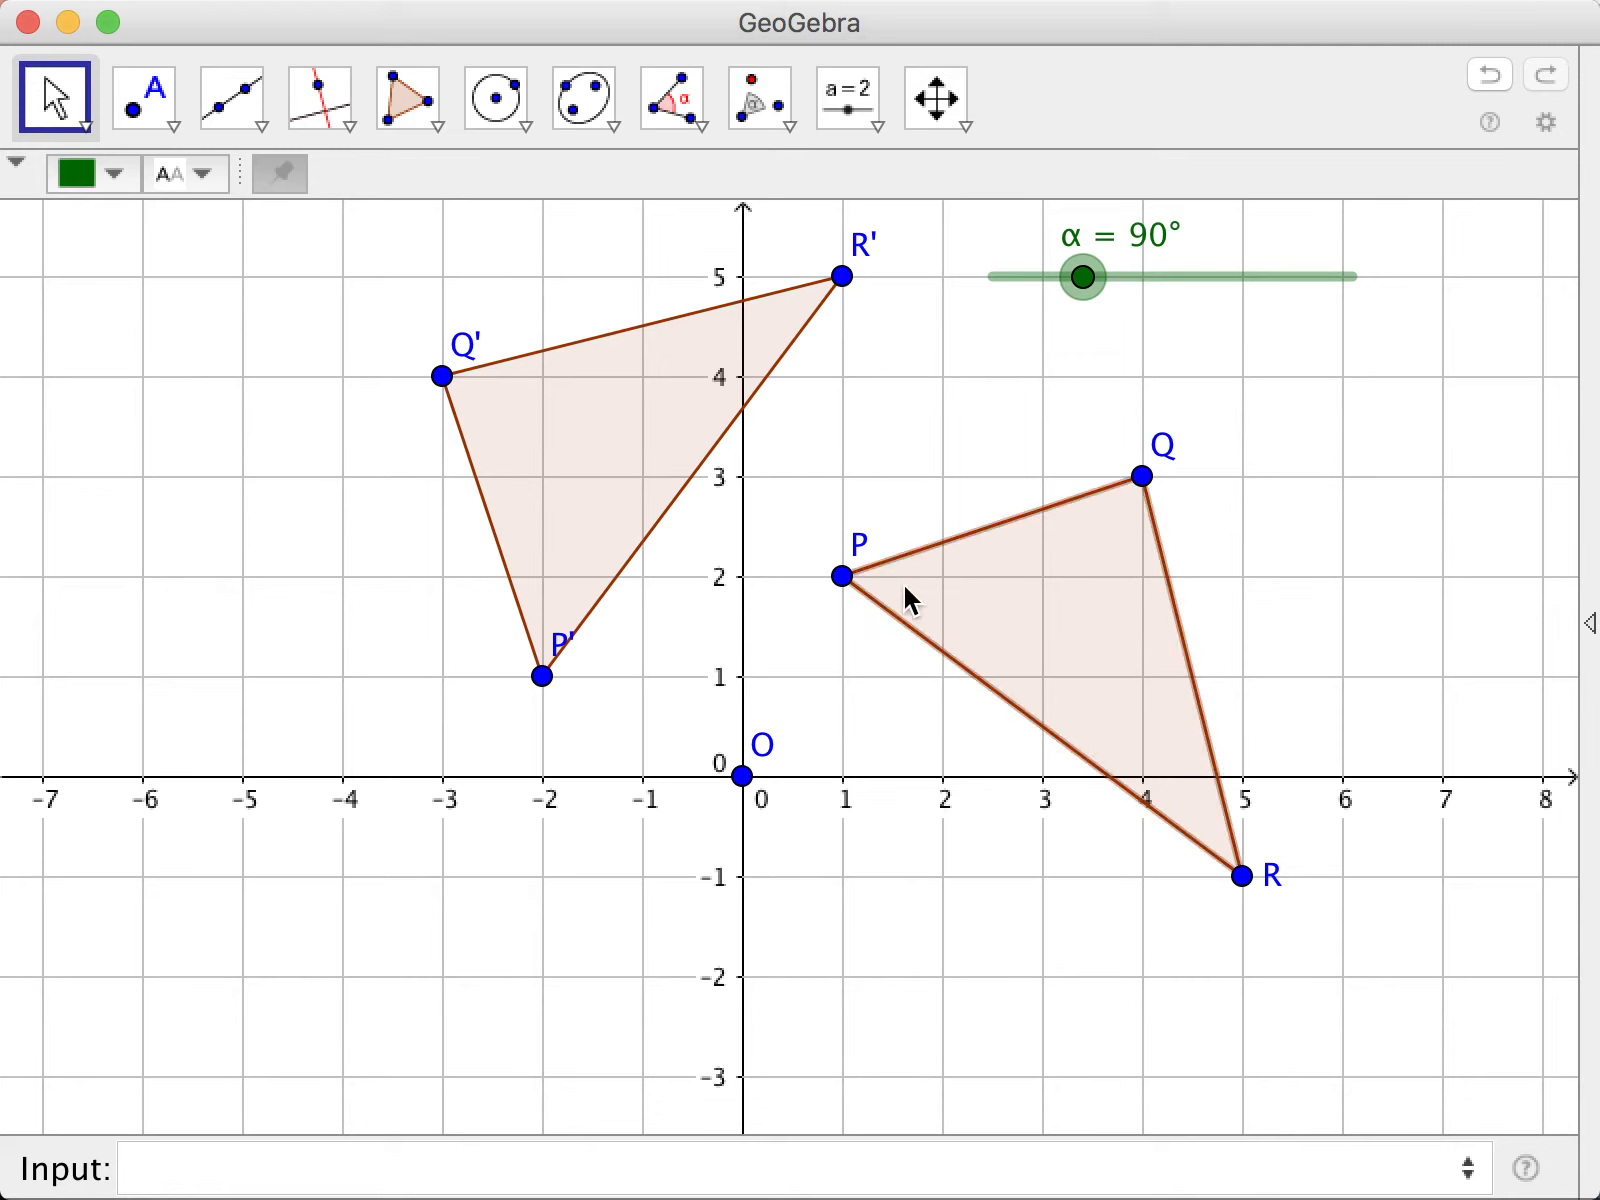
Move point P down to (1, 1) and point Q down to (4, 2).
click(841, 580)
drag(843, 590, 846, 689)
drag(1155, 490, 1150, 596)
Set α to 180° and temporarily display the Algebra view to compare the coordinates of the original and rotated vertices.
drag(1084, 296, 1214, 321)
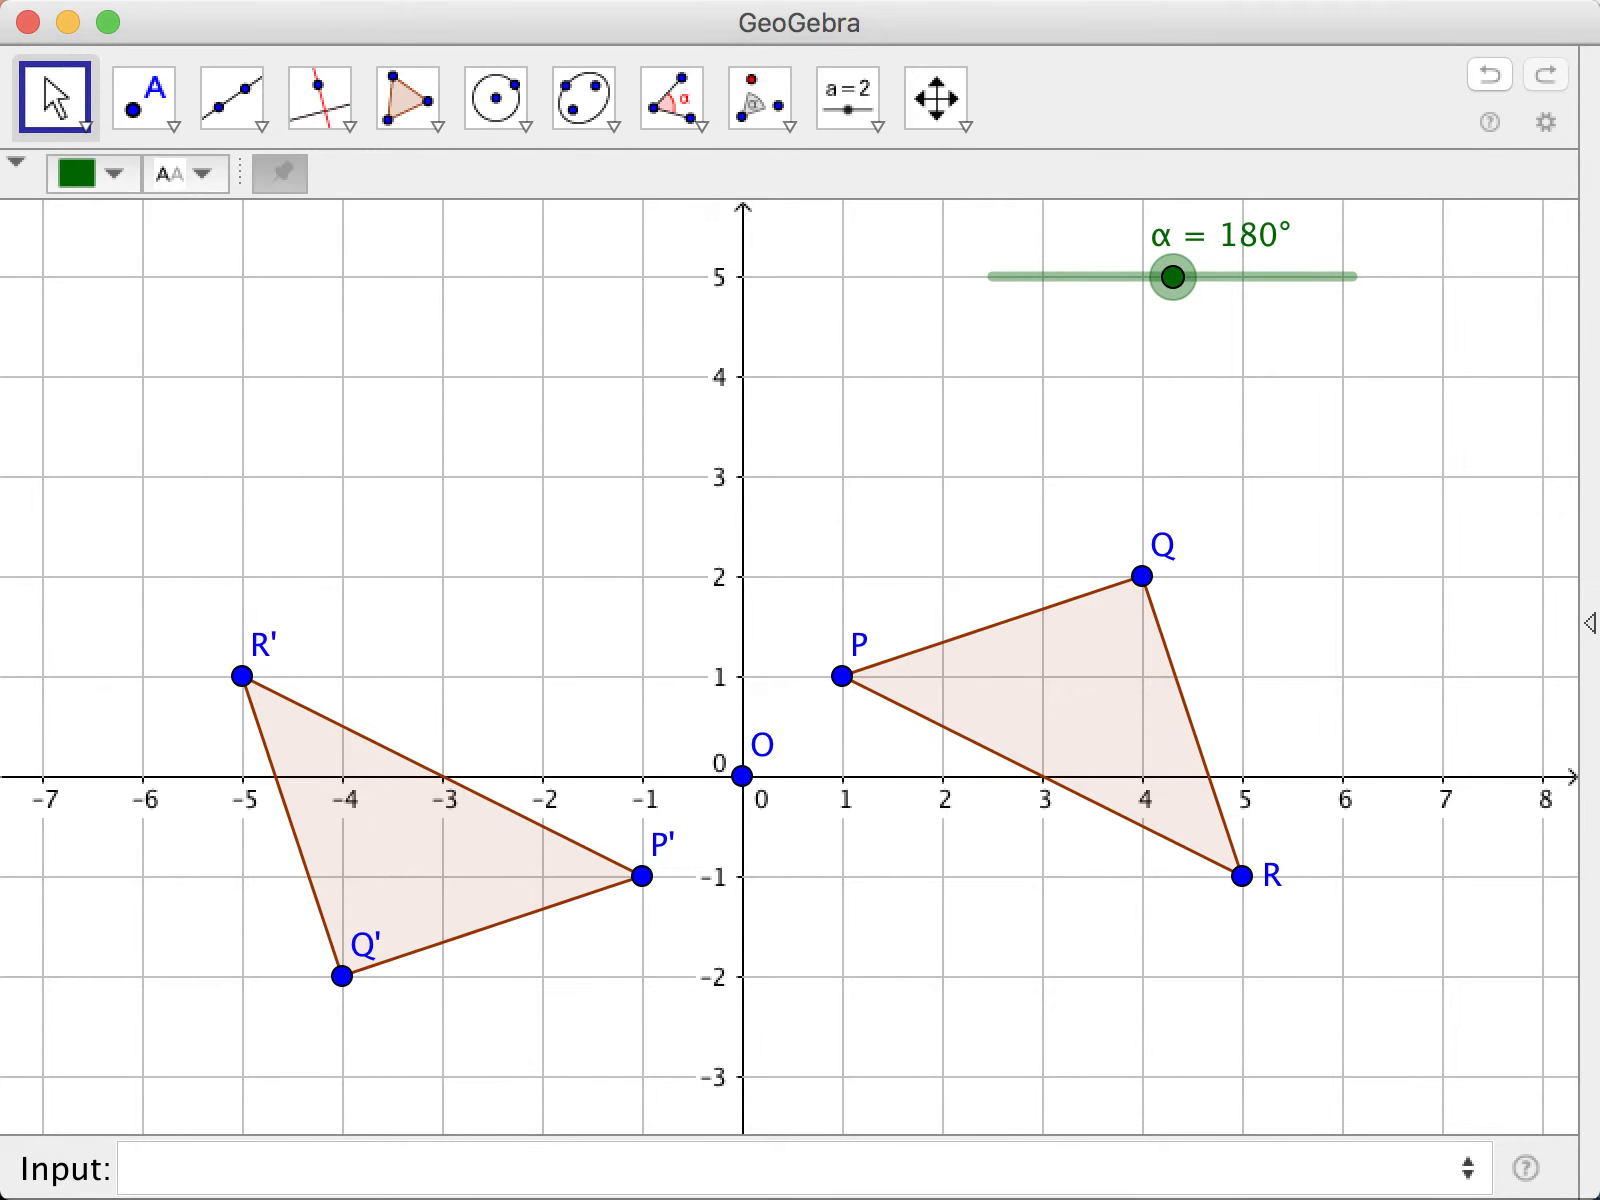
click(0, 0)
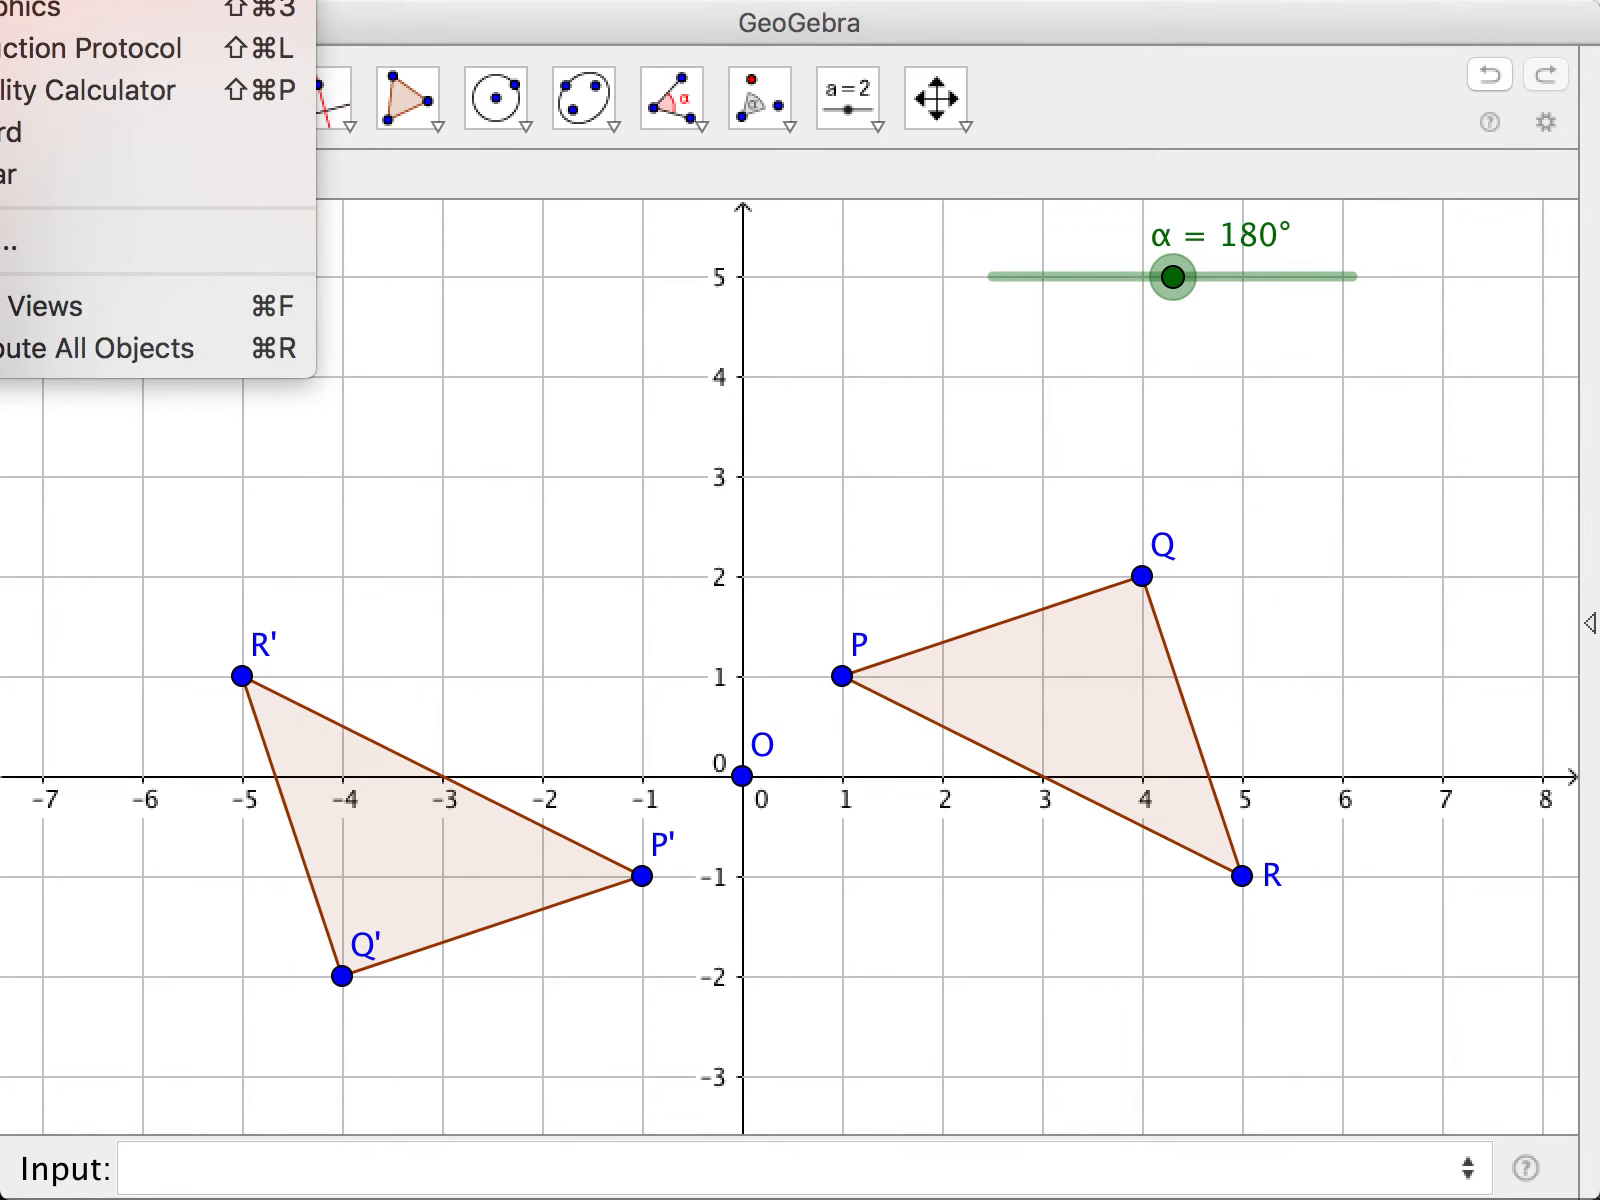
click(200, 0)
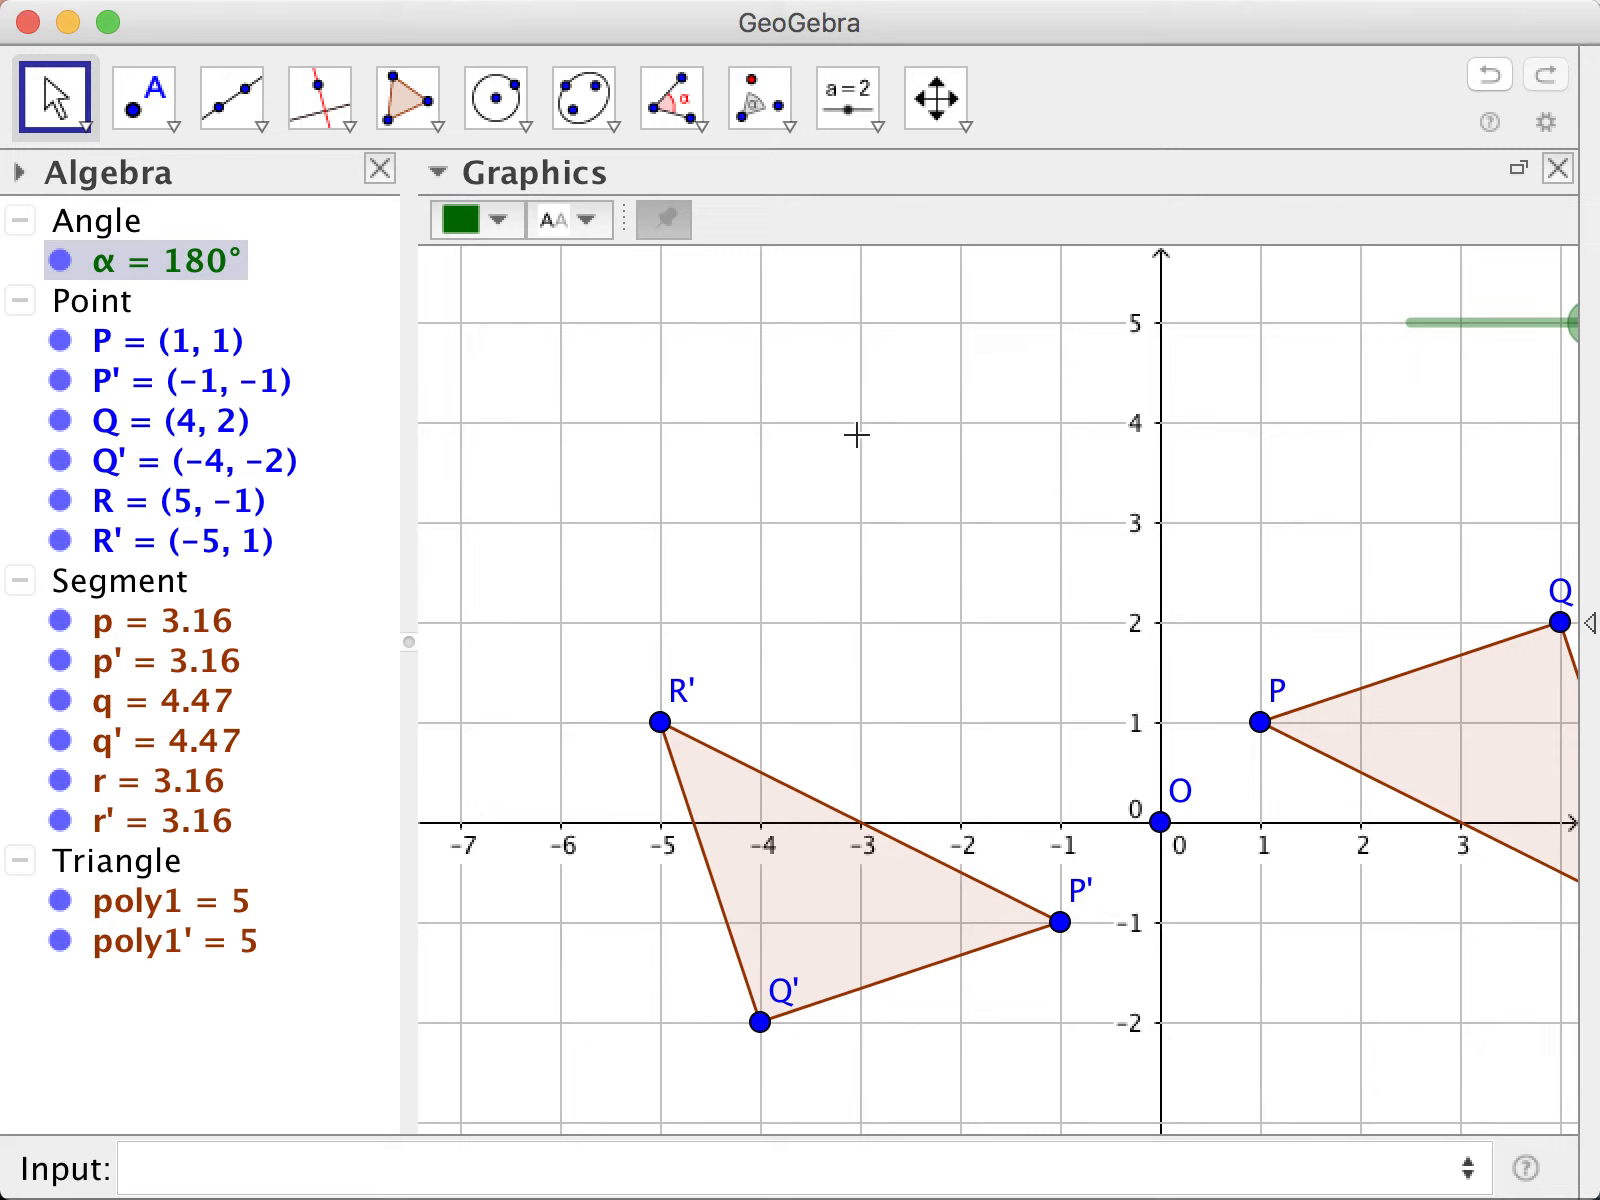
click(936, 97)
drag(1014, 383, 880, 364)
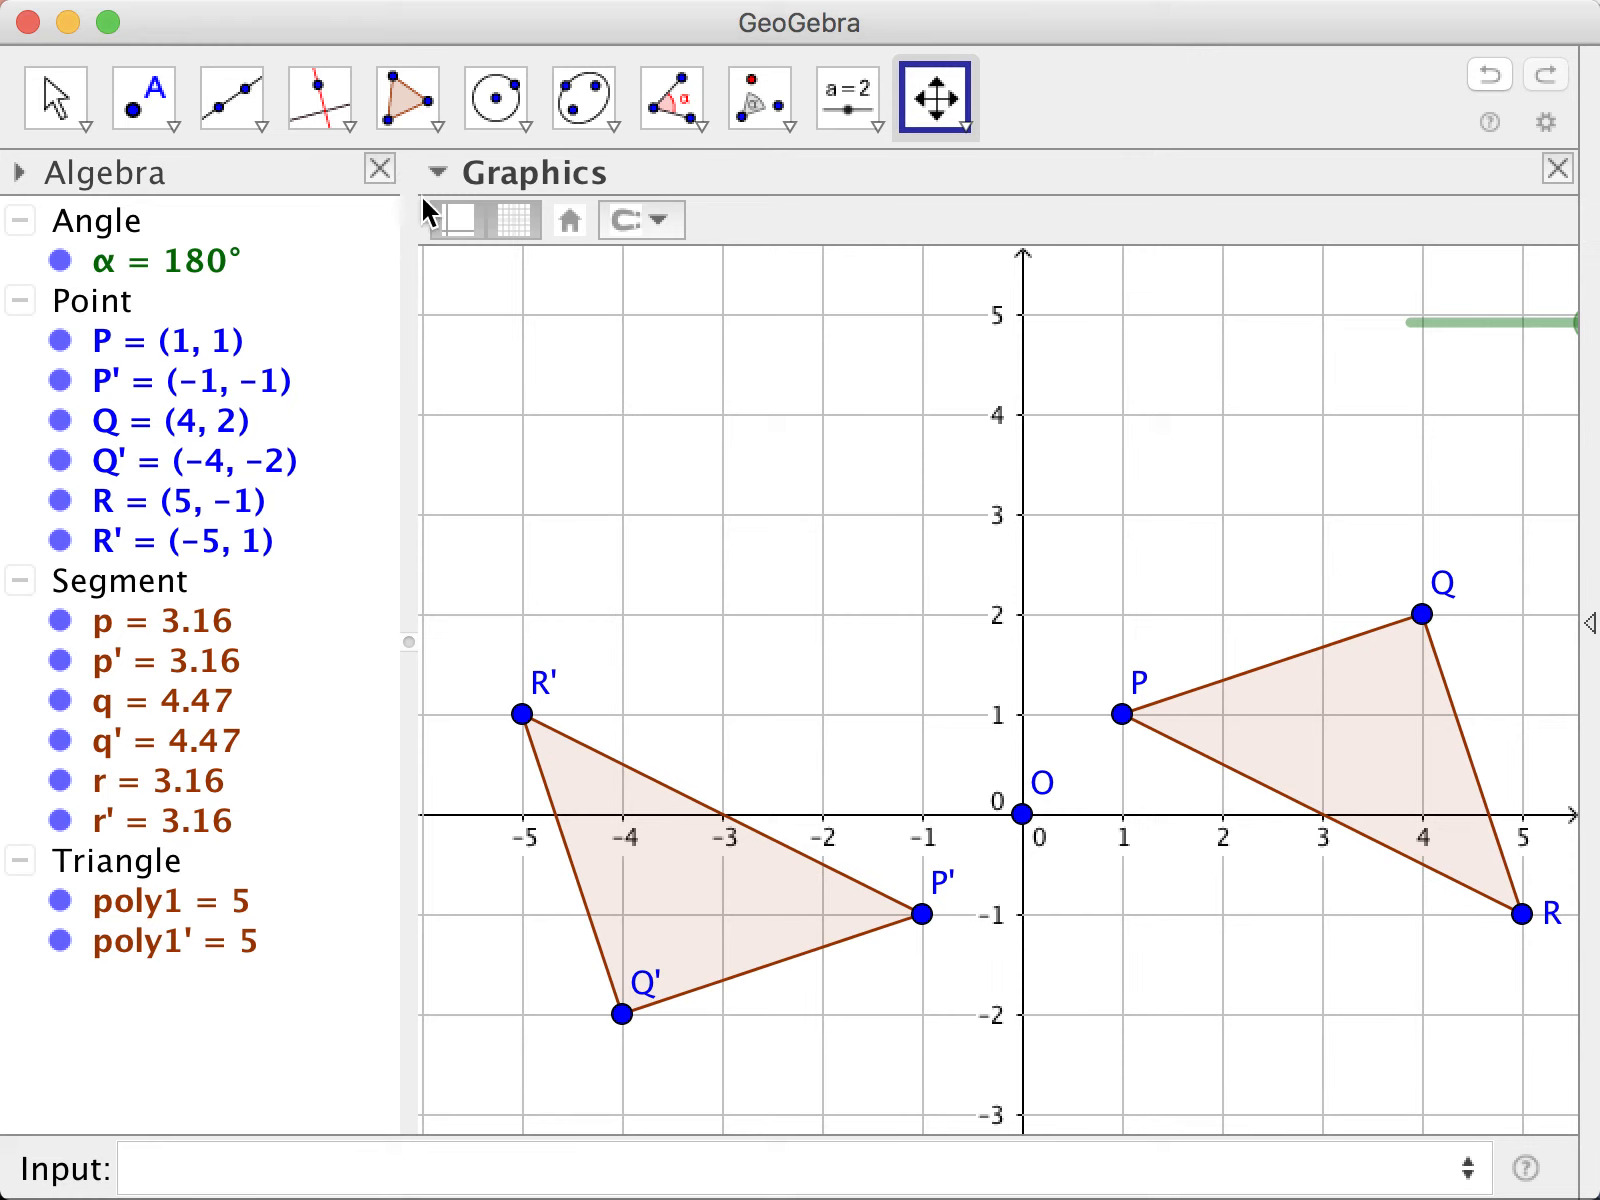
click(380, 168)
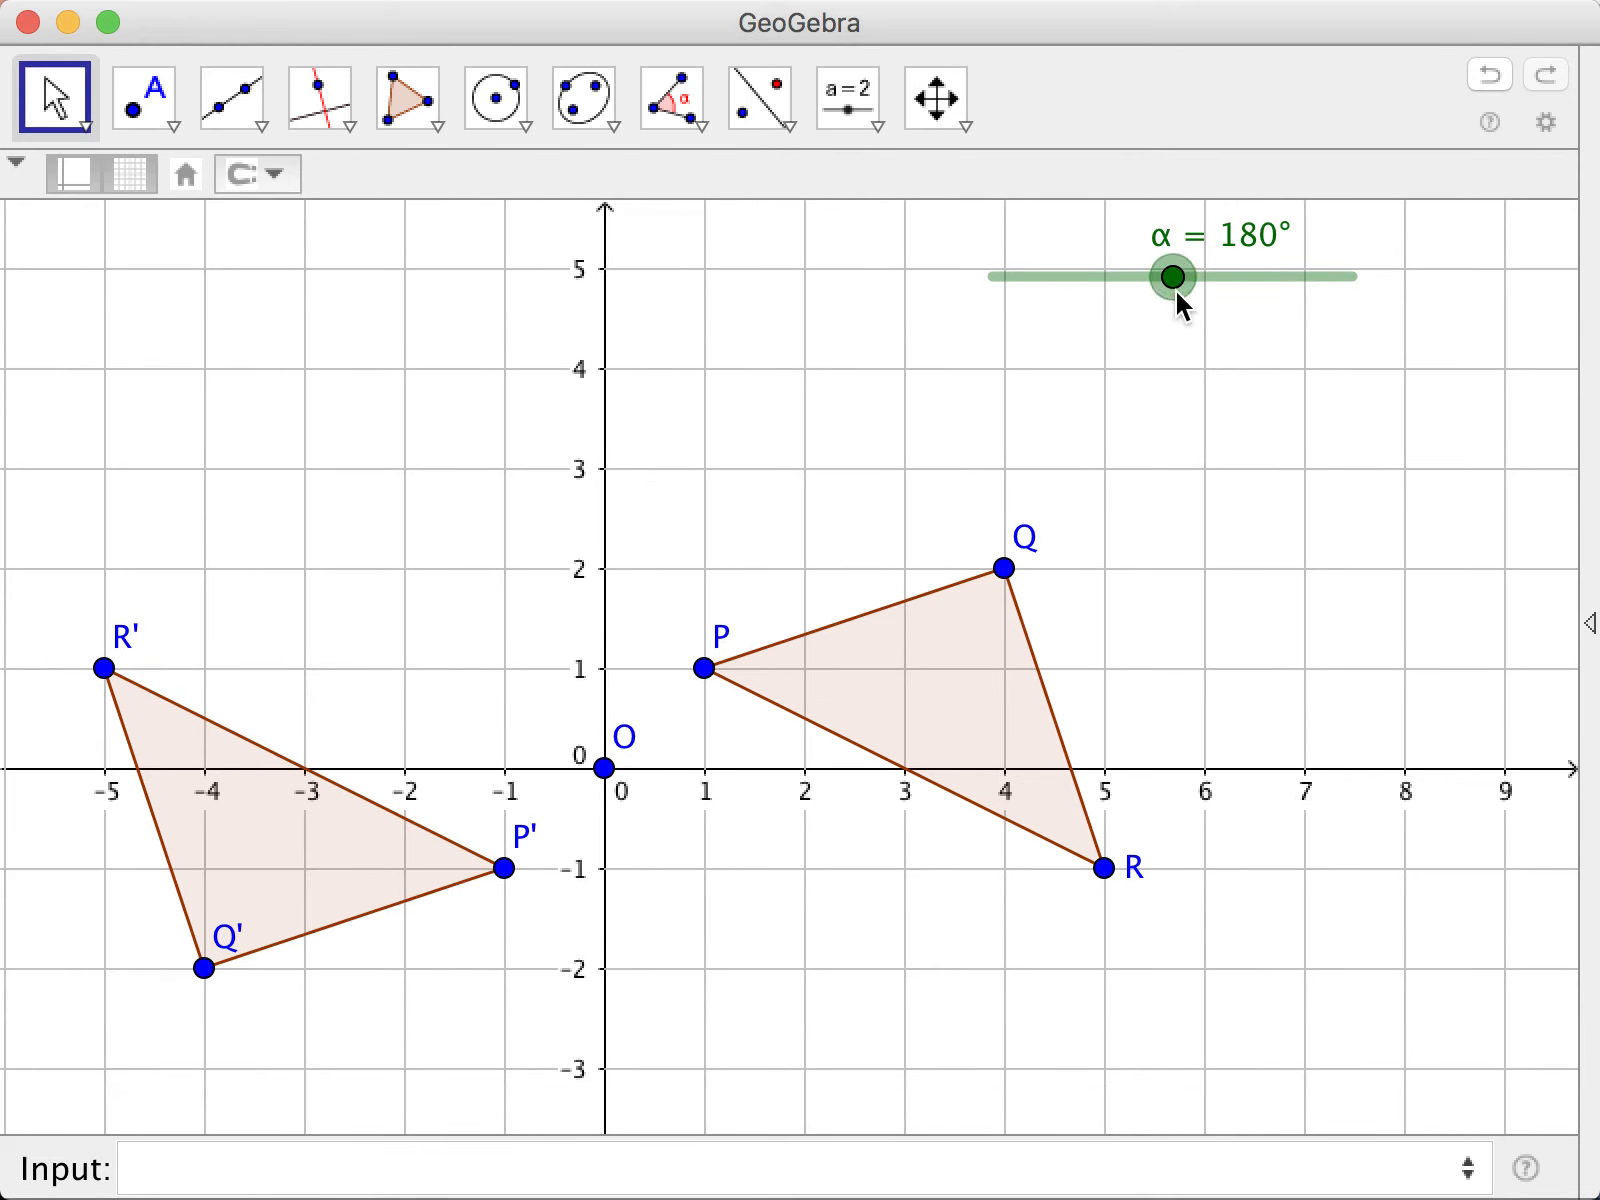
Examine the rotated triangle with the slider α at 90°, at 0° and again at 90°.
drag(1176, 293, 1105, 285)
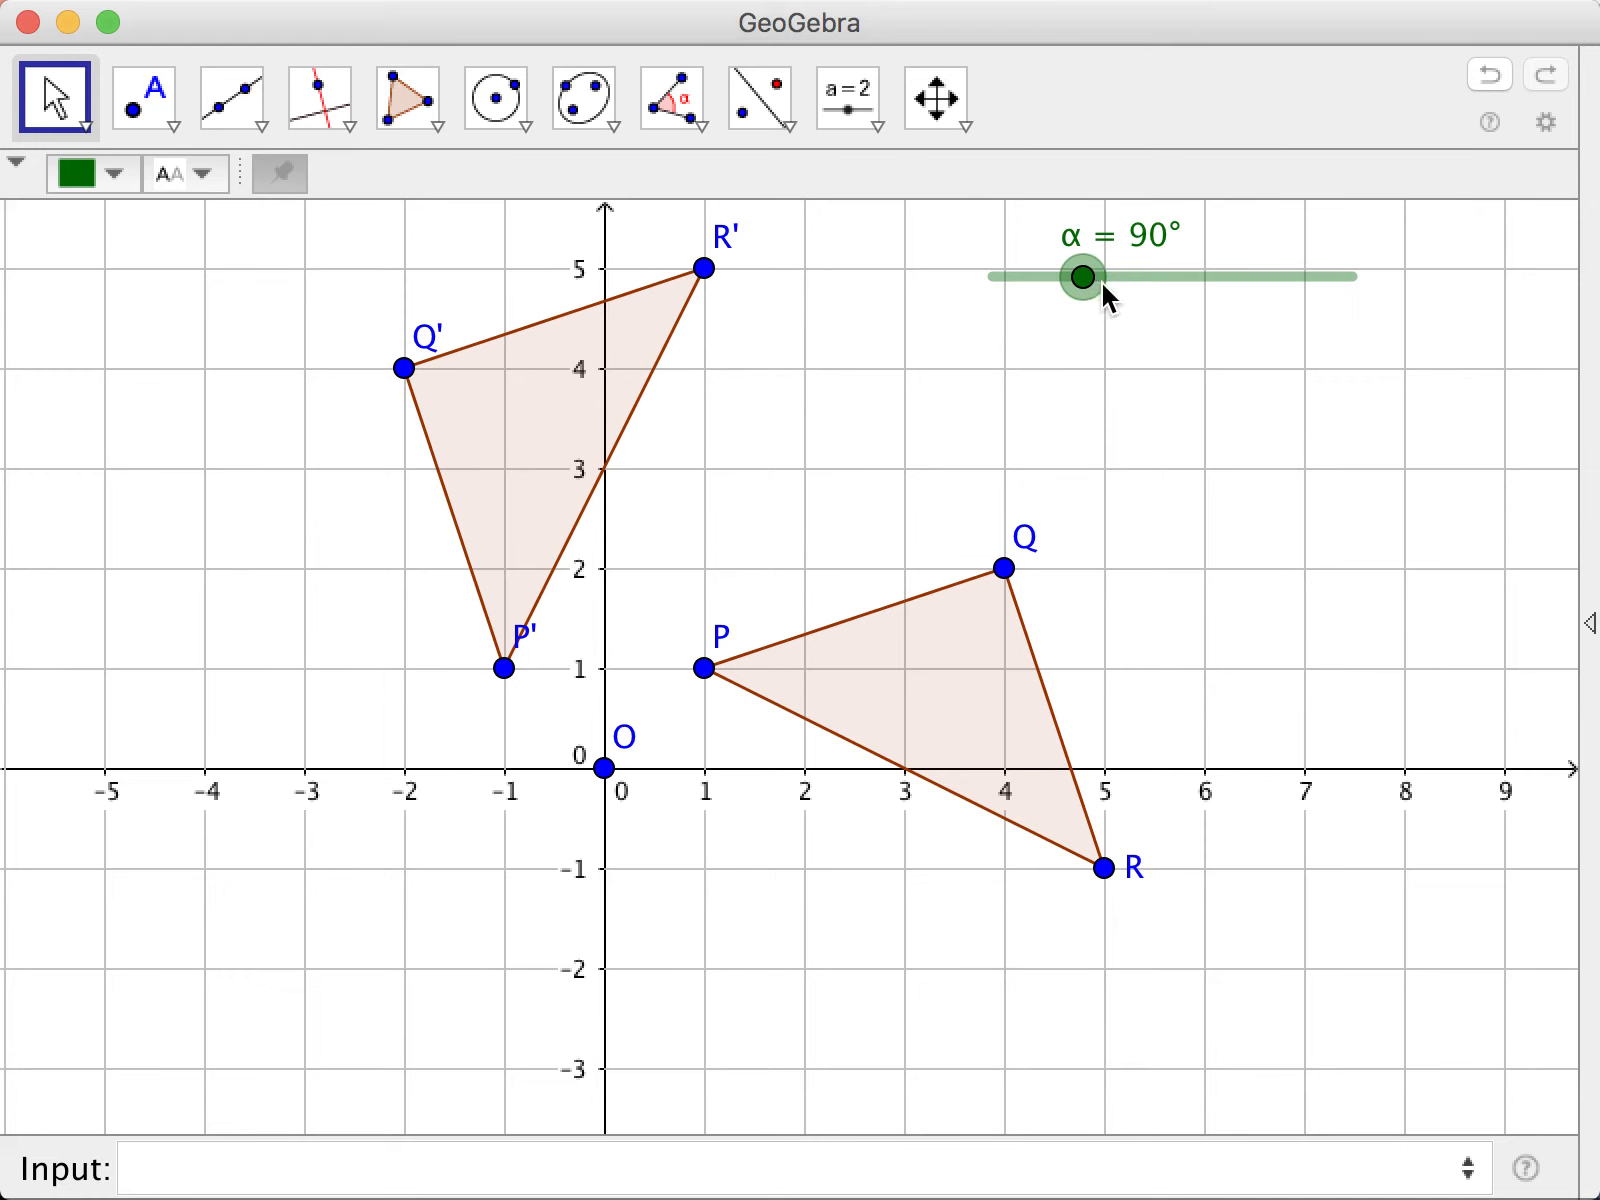
drag(1125, 293, 912, 265)
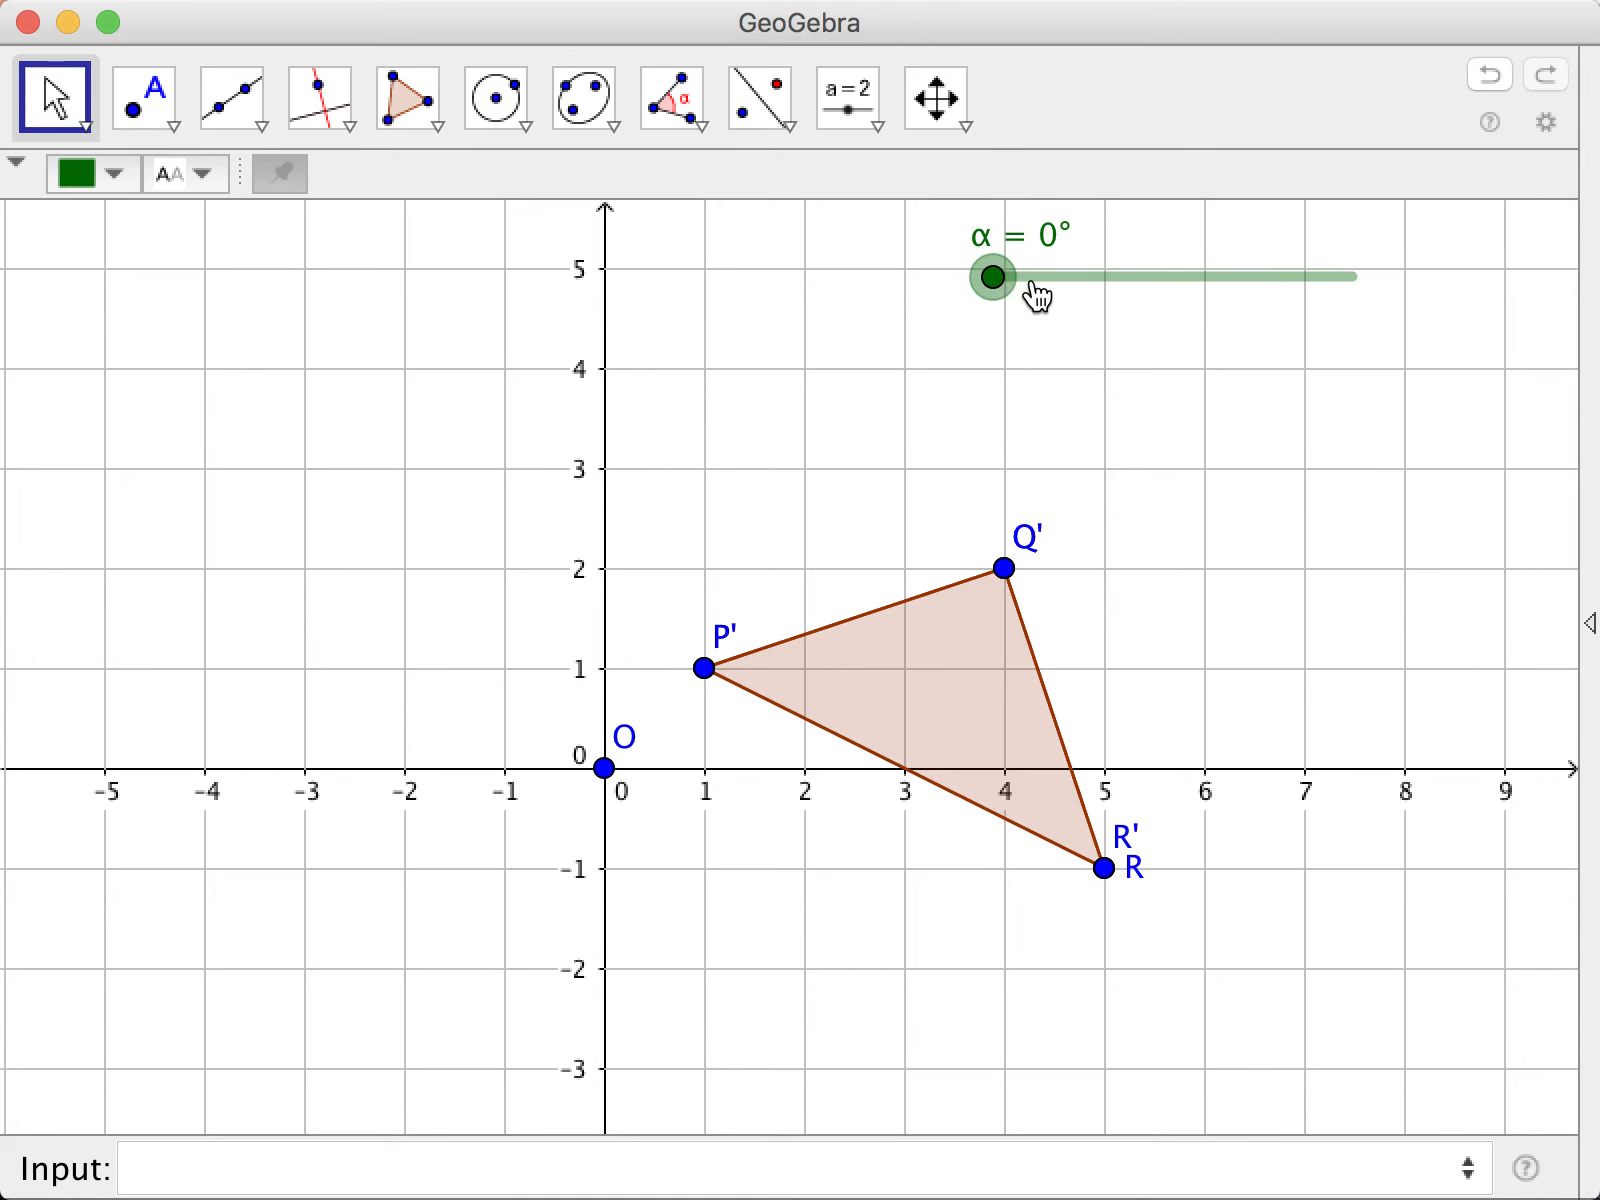
drag(1032, 293, 1110, 335)
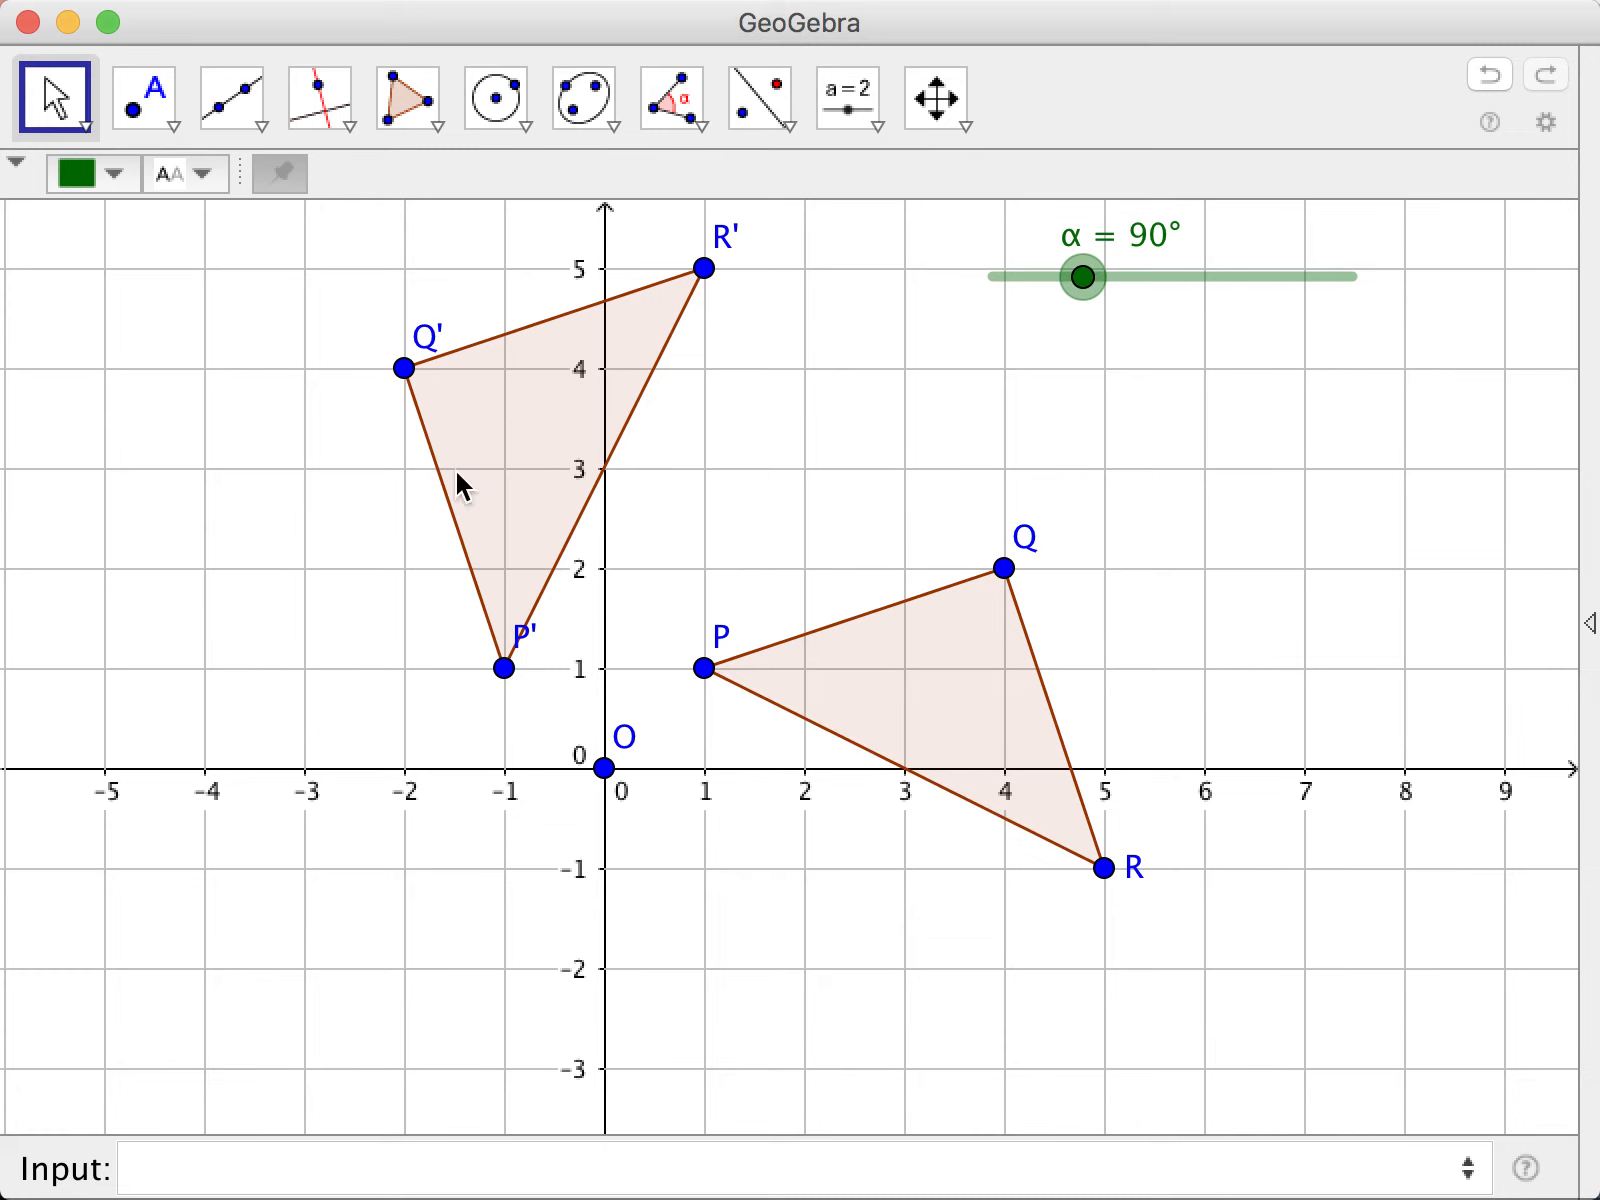
click(801, 116)
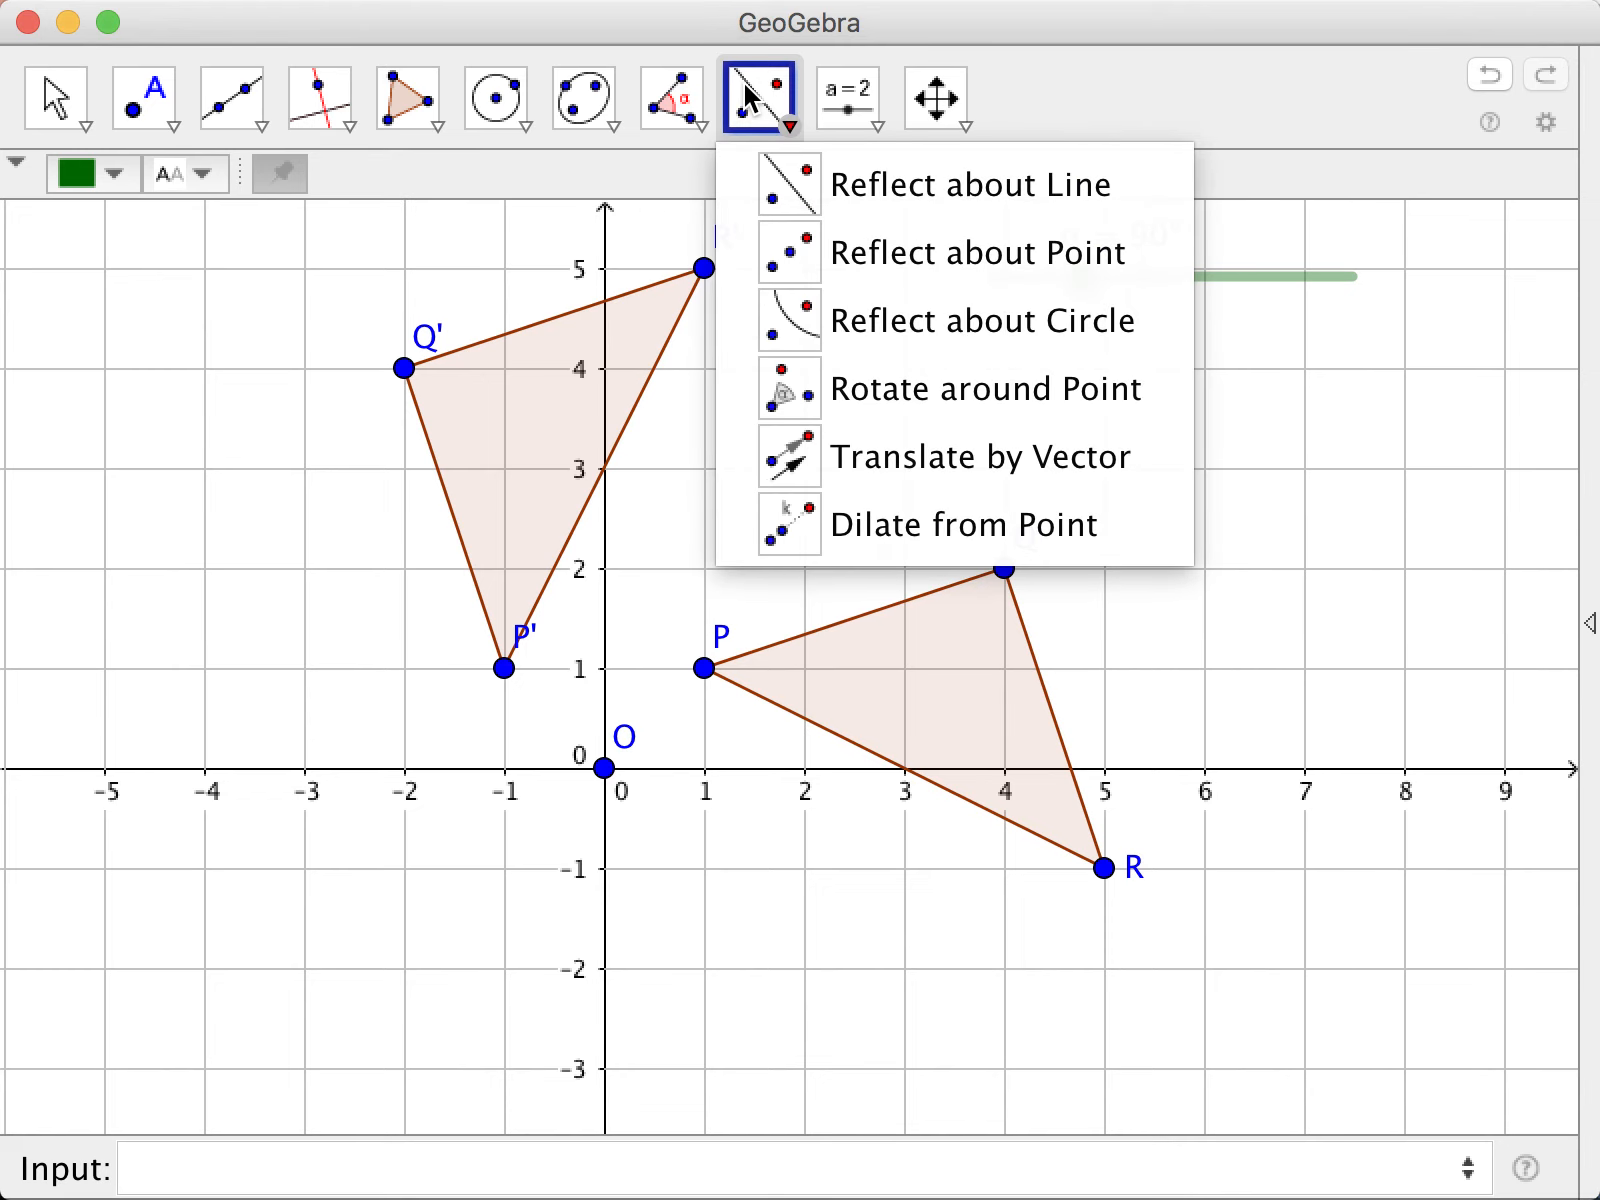
click(1366, 472)
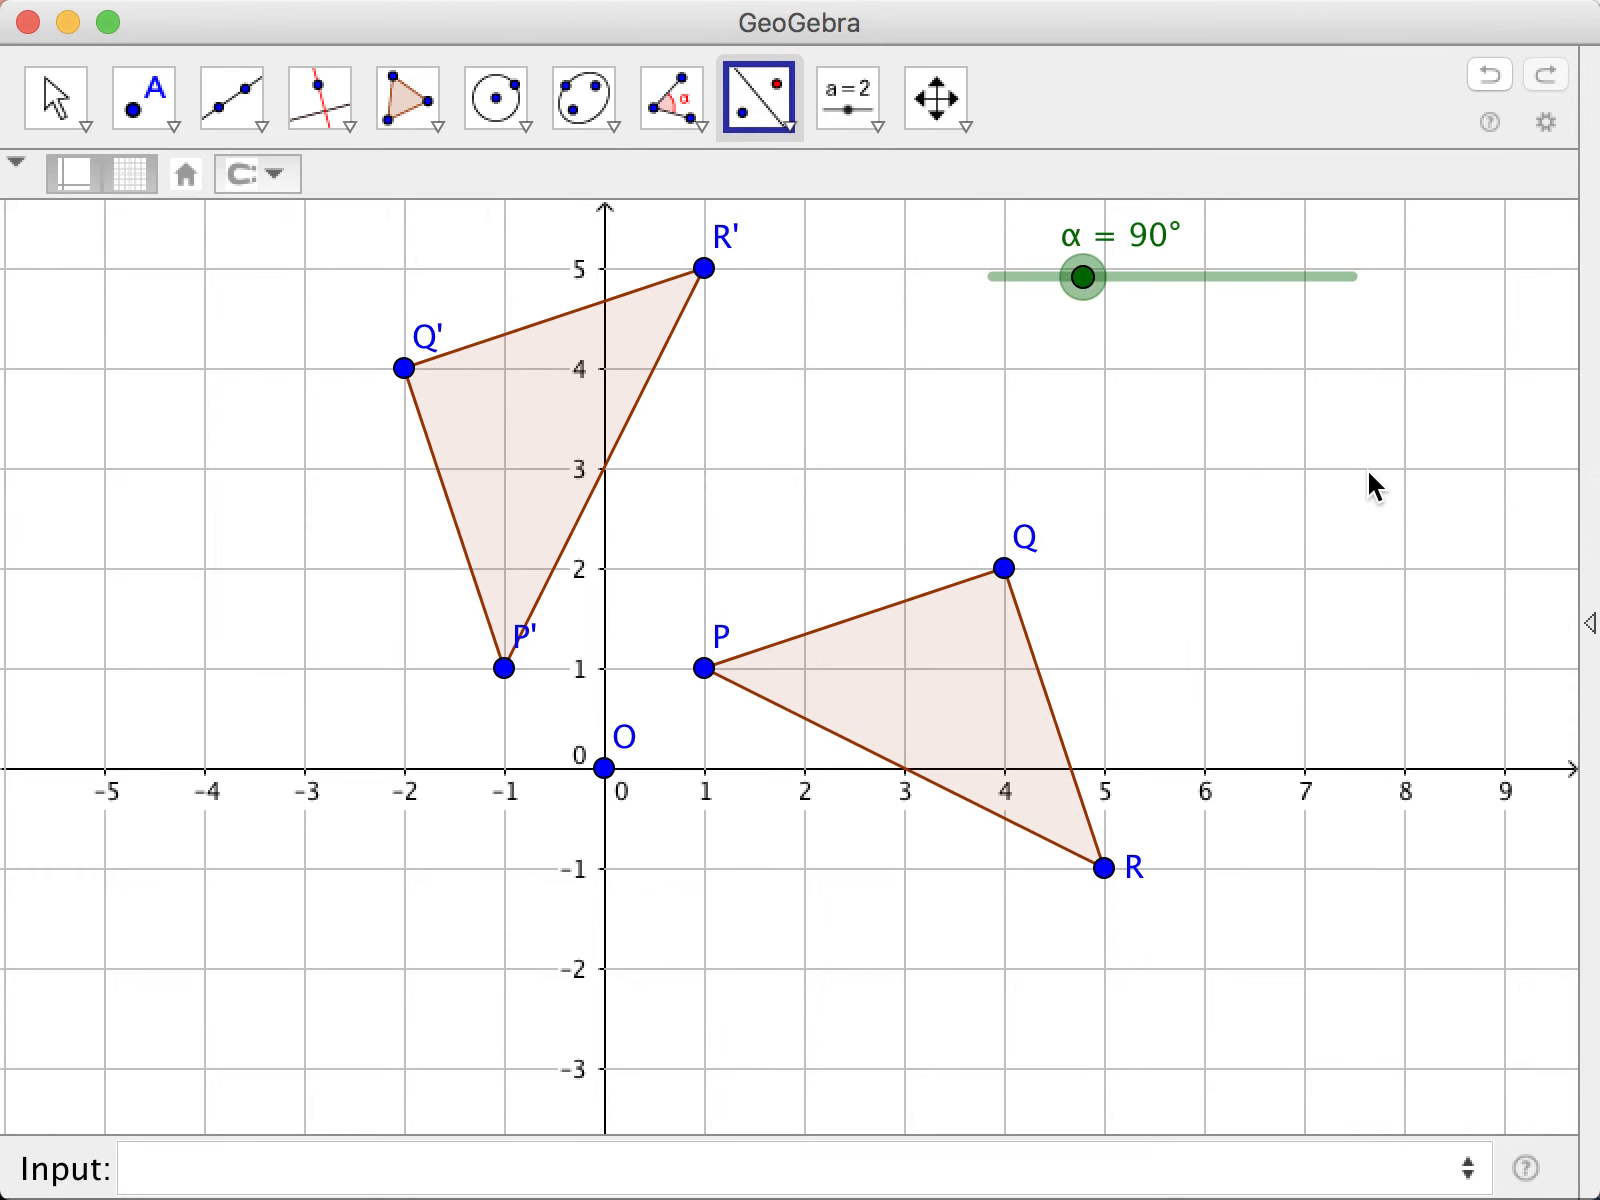
click(53, 100)
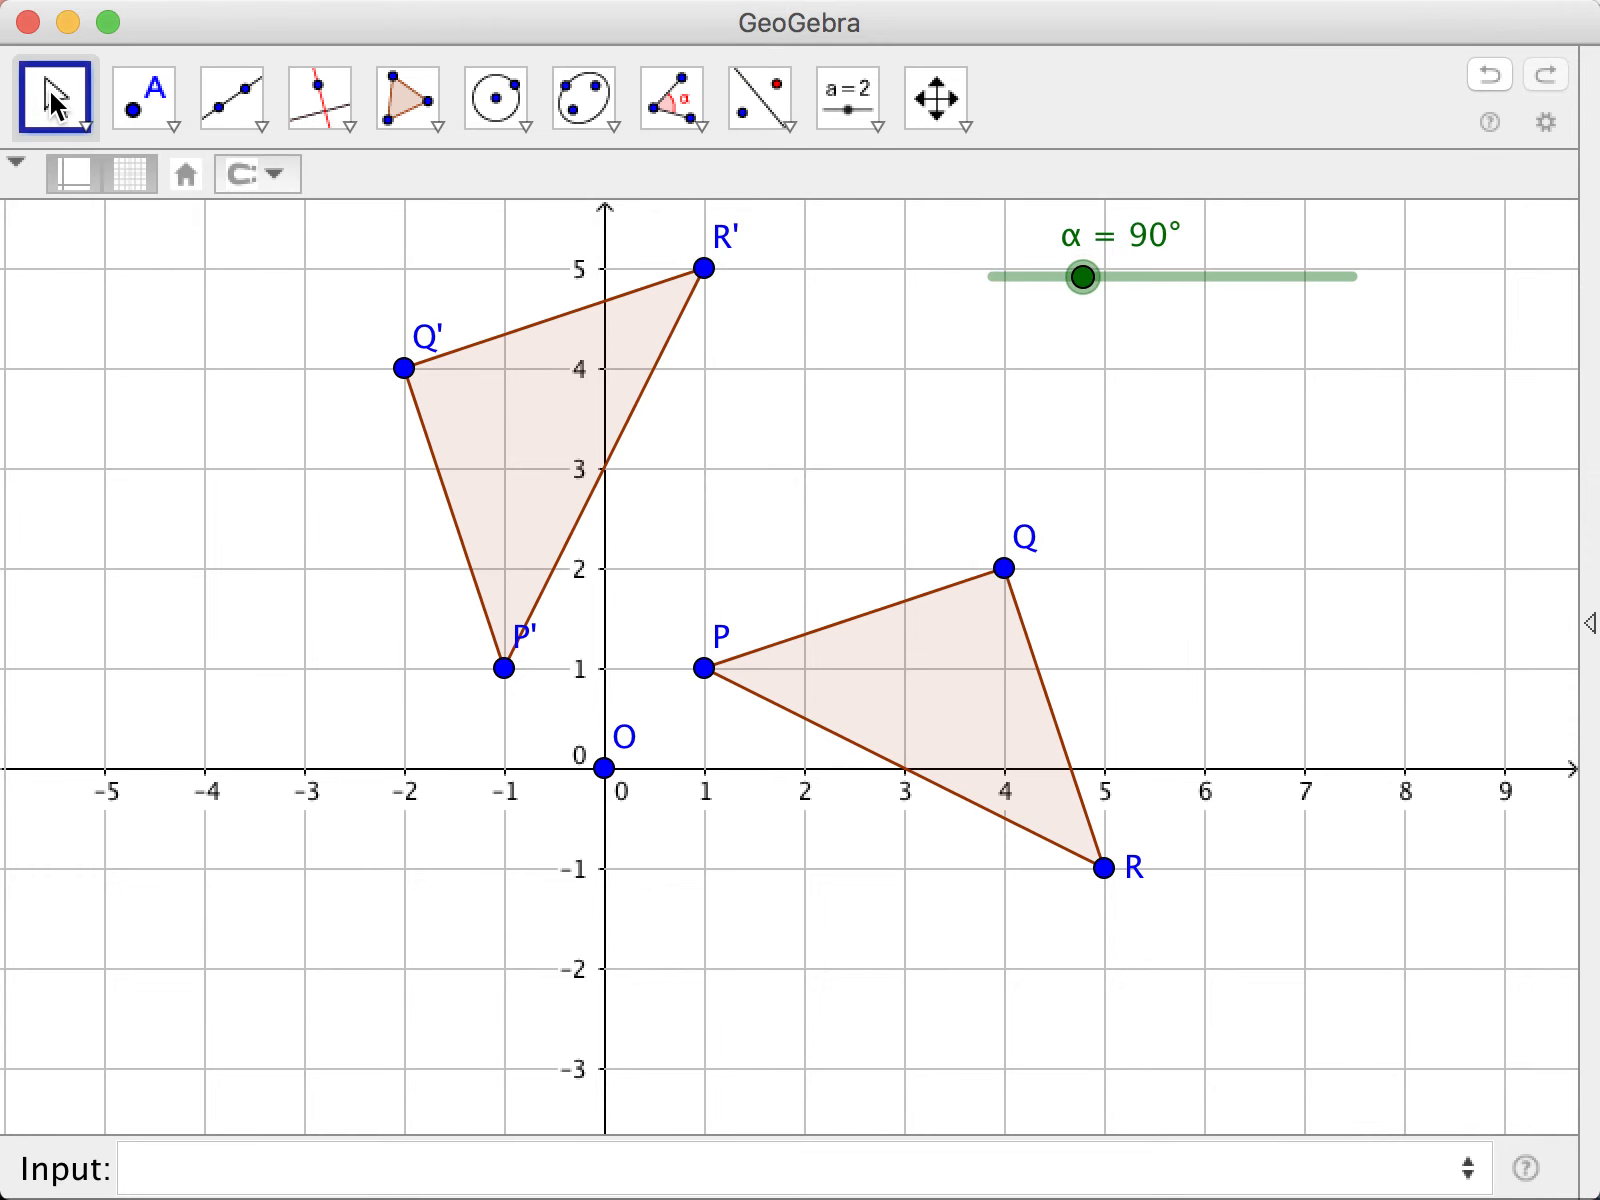
Set the slider α to 0°.
click(1100, 292)
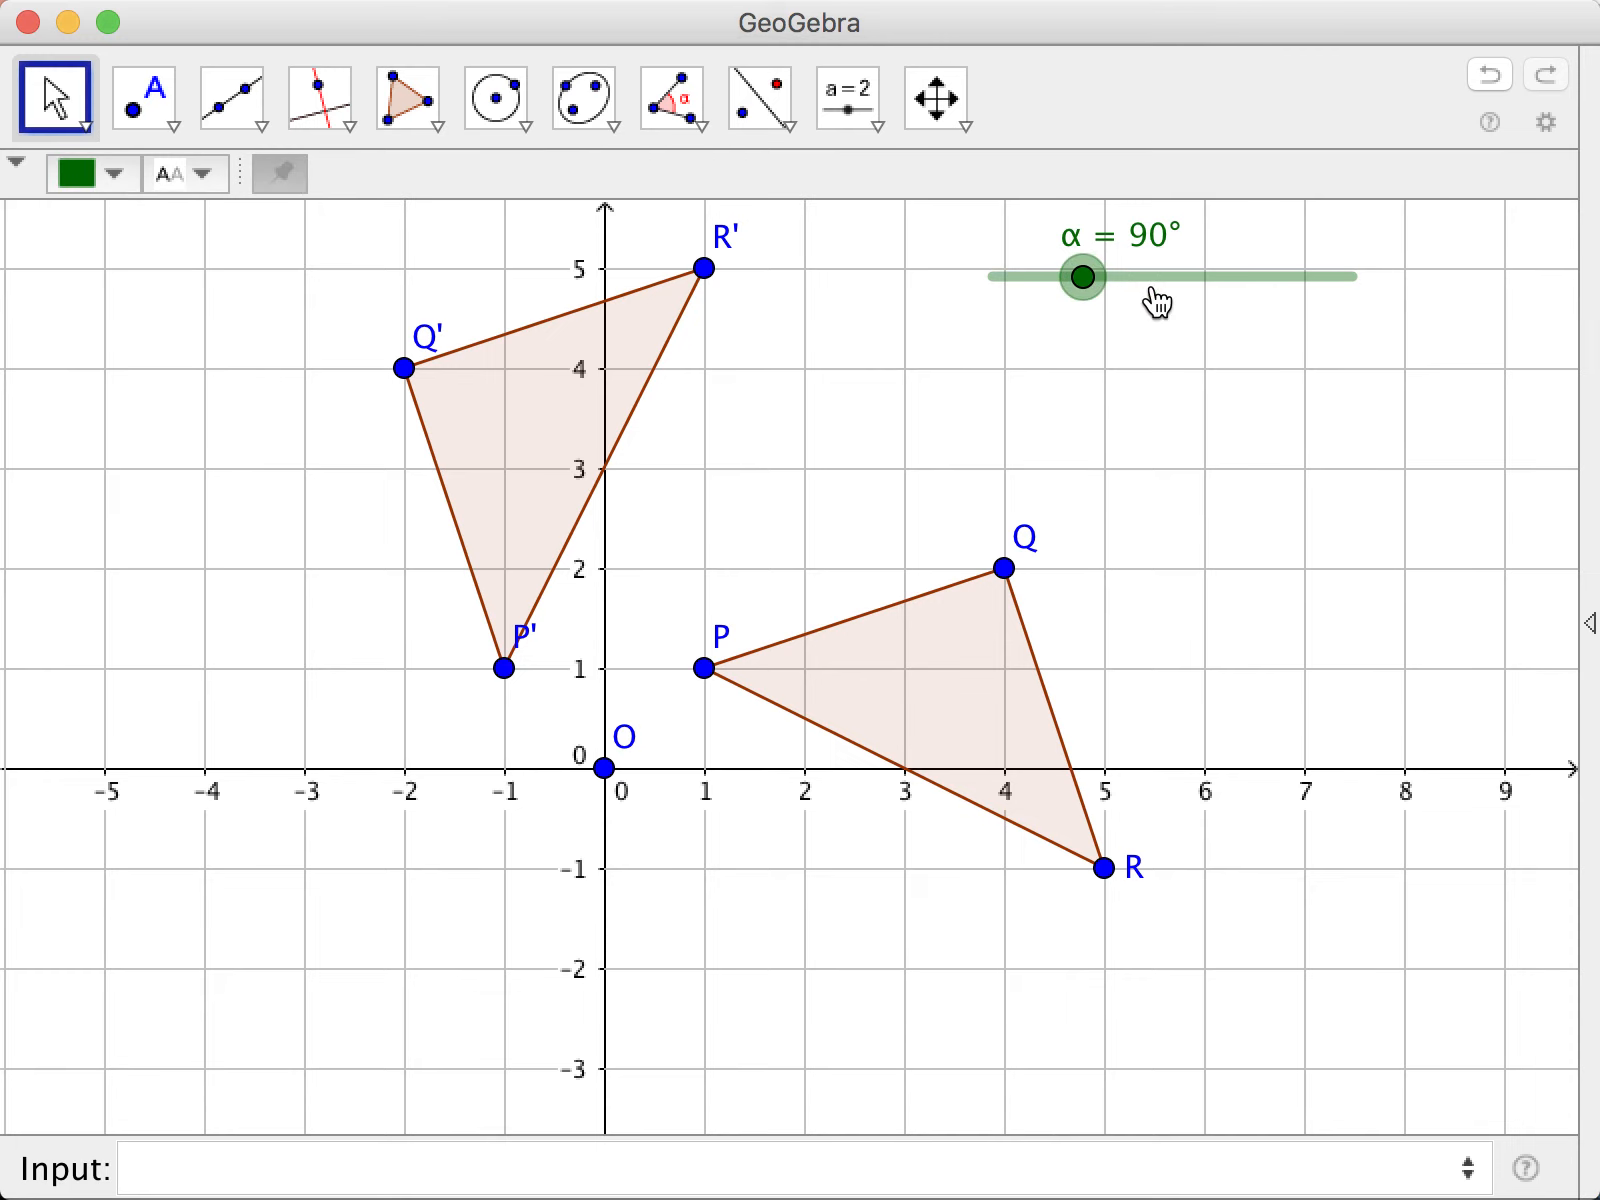
drag(1157, 300, 1017, 283)
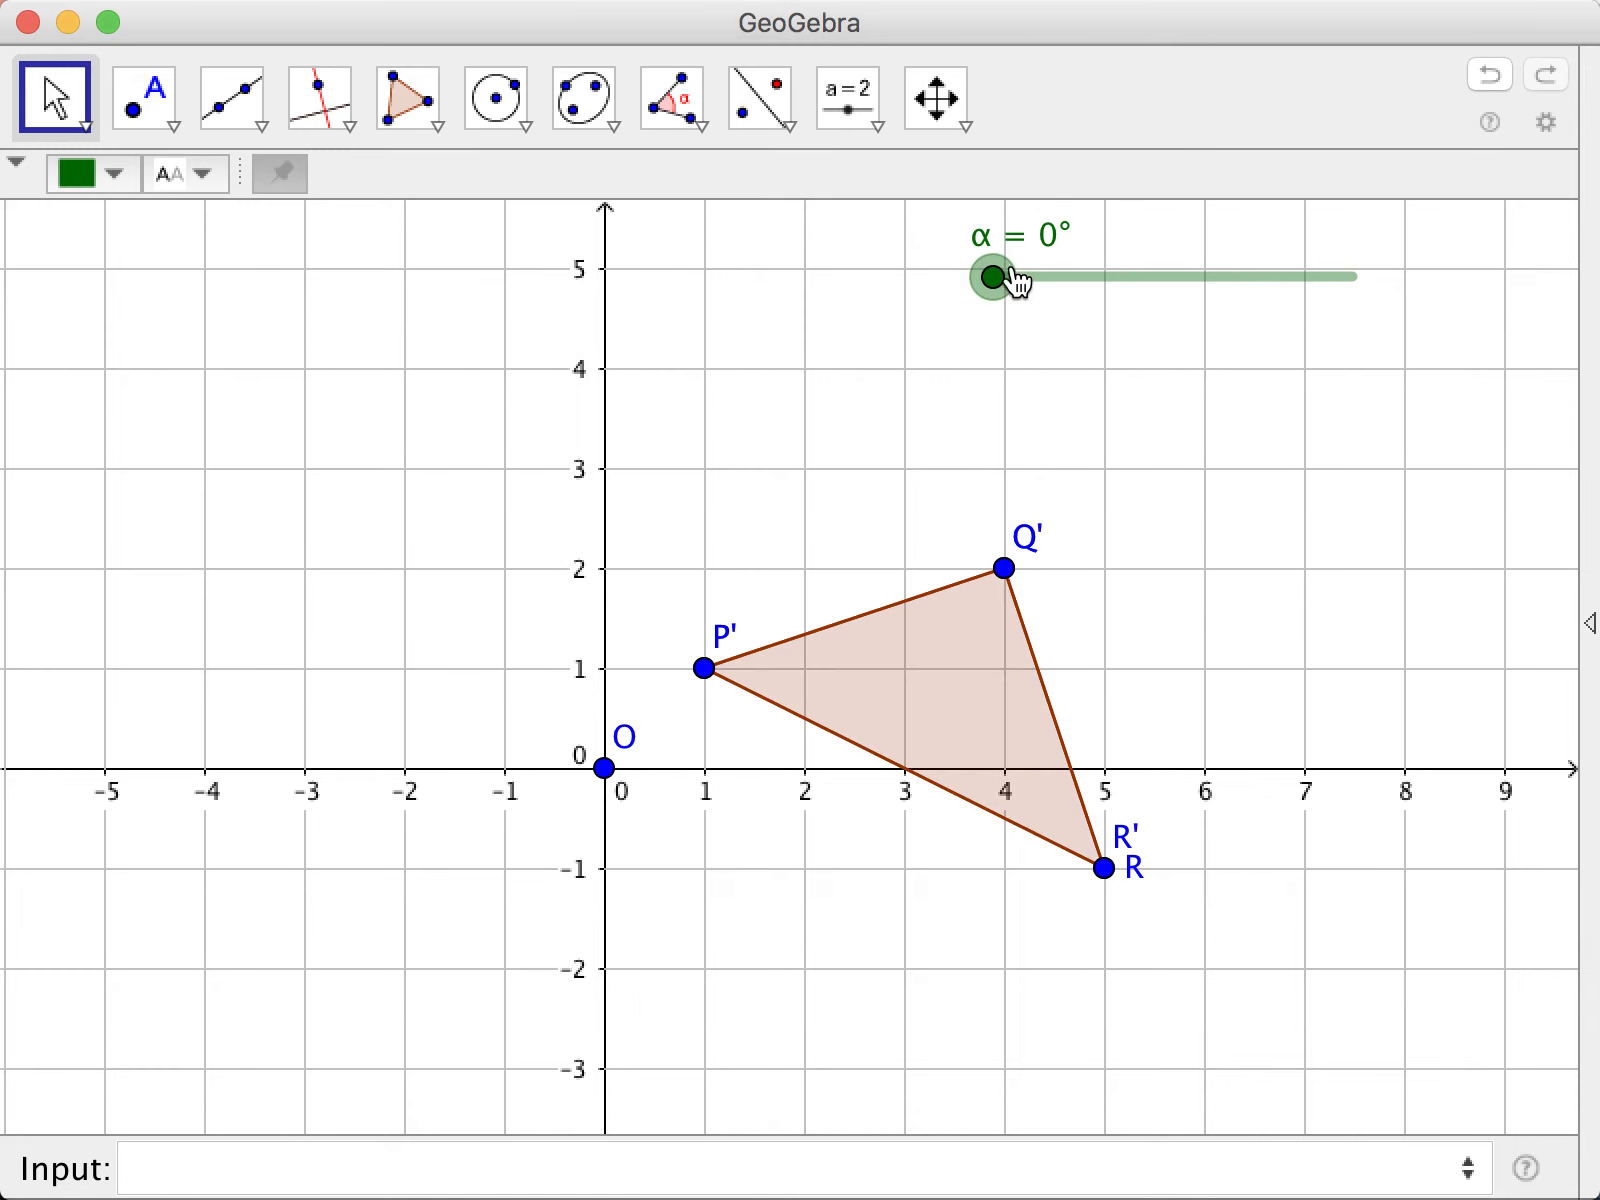